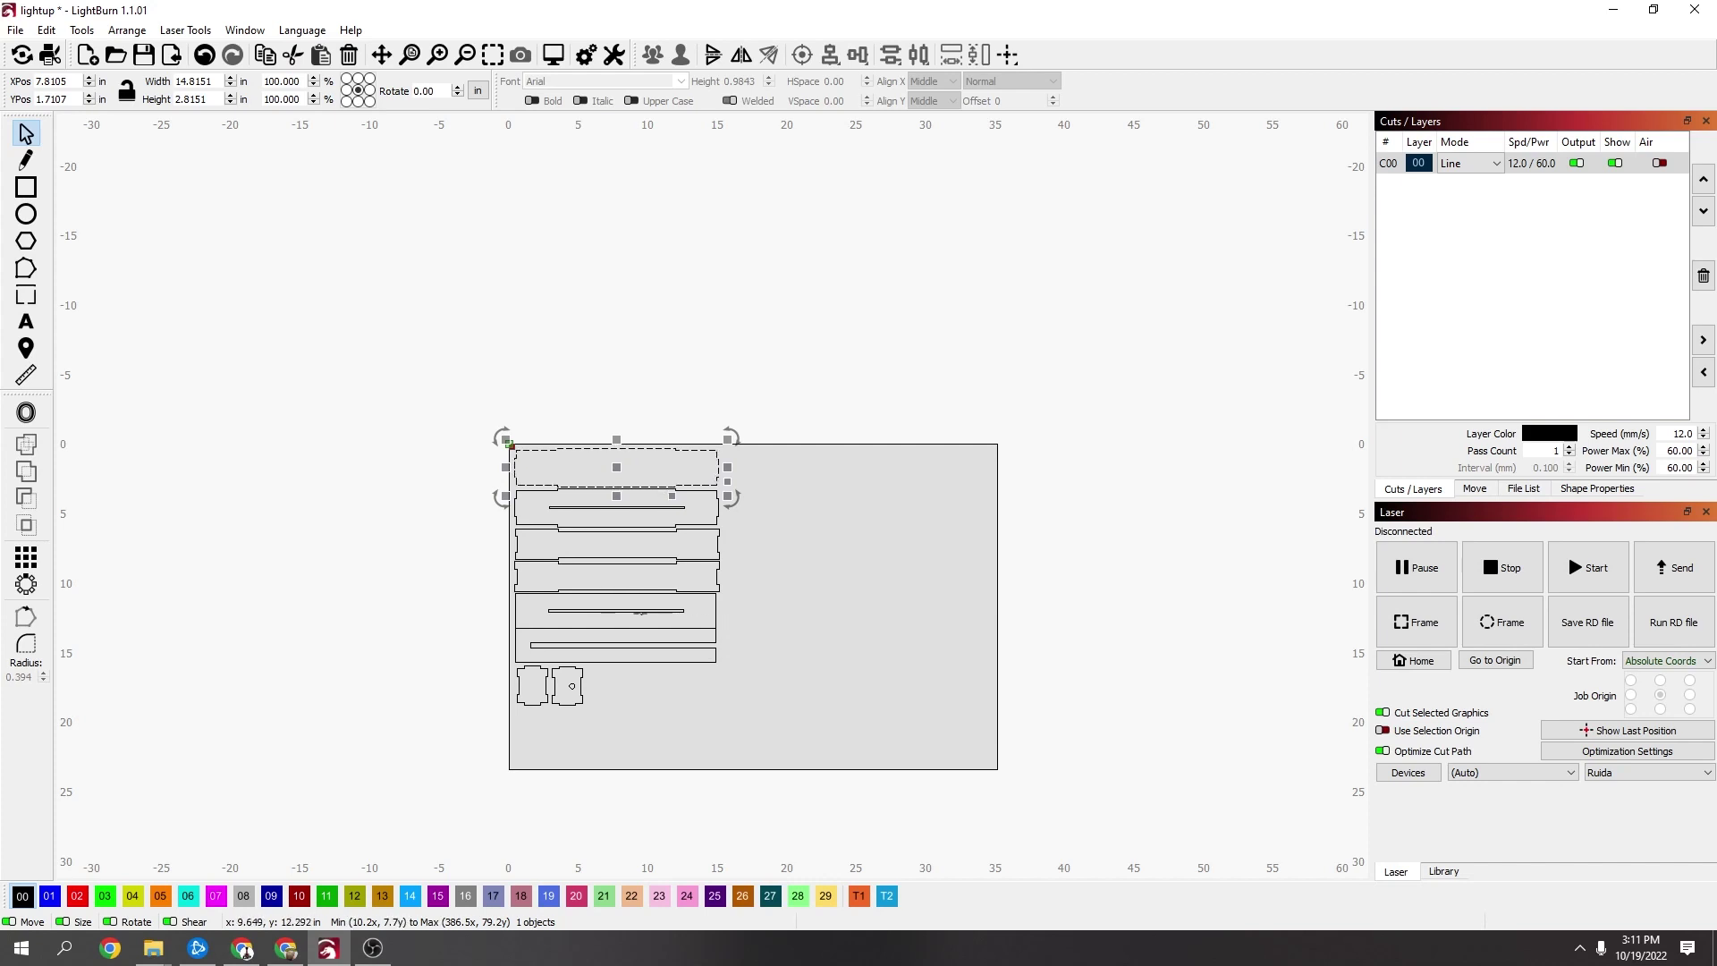
Draw a rectangle over the top panel and move it to the right side of the bed
click(752, 607)
scroll(752, 608, up, 2)
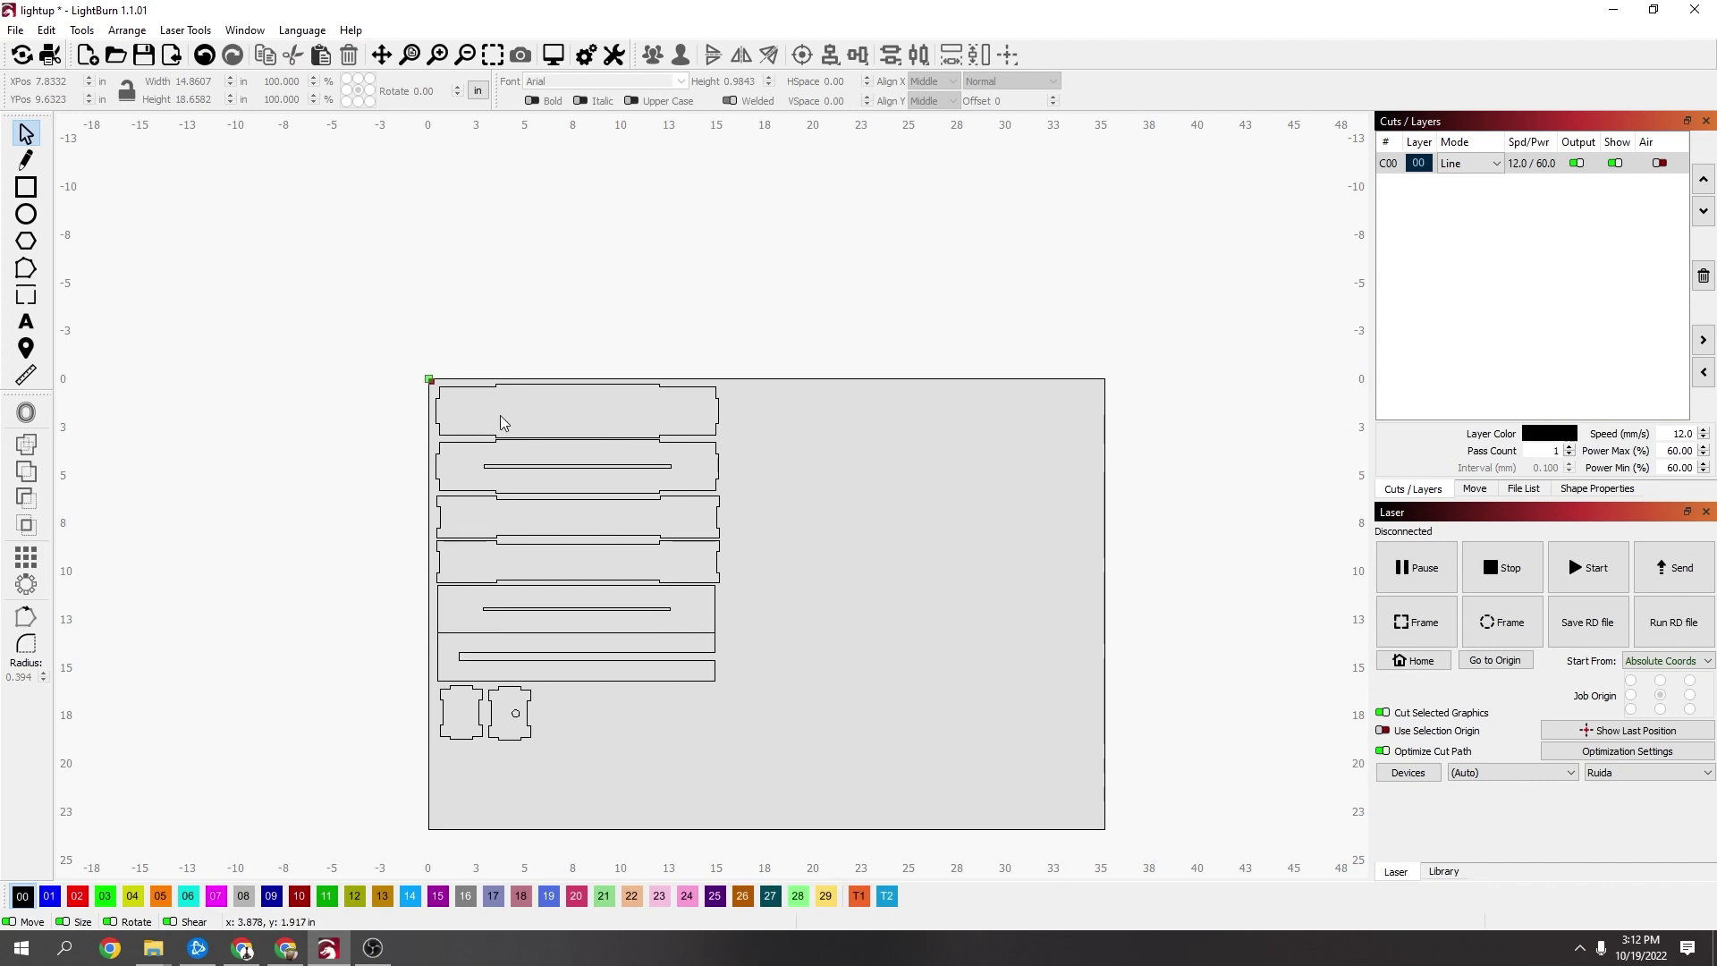
key(ctrl+r)
drag(438, 387, 716, 436)
key(Escape)
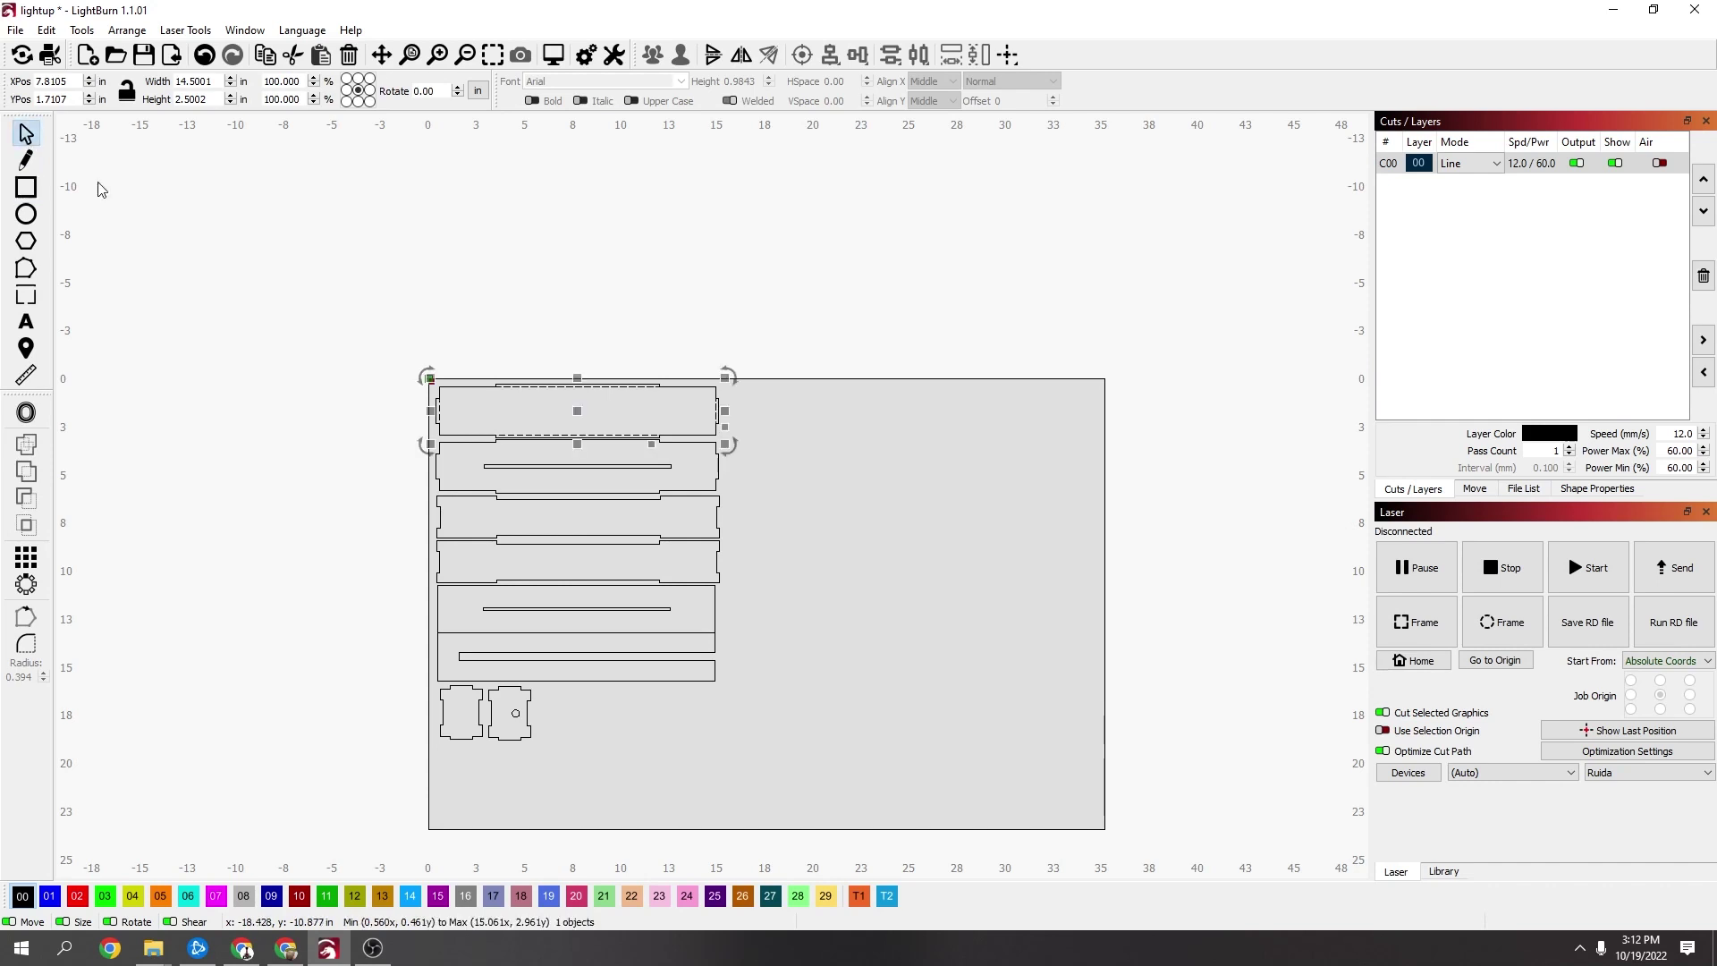
drag(571, 413, 909, 415)
Switch units to millimetres and resize the rectangle to 376.3 mm wide by 38.5 mm tall
click(478, 90)
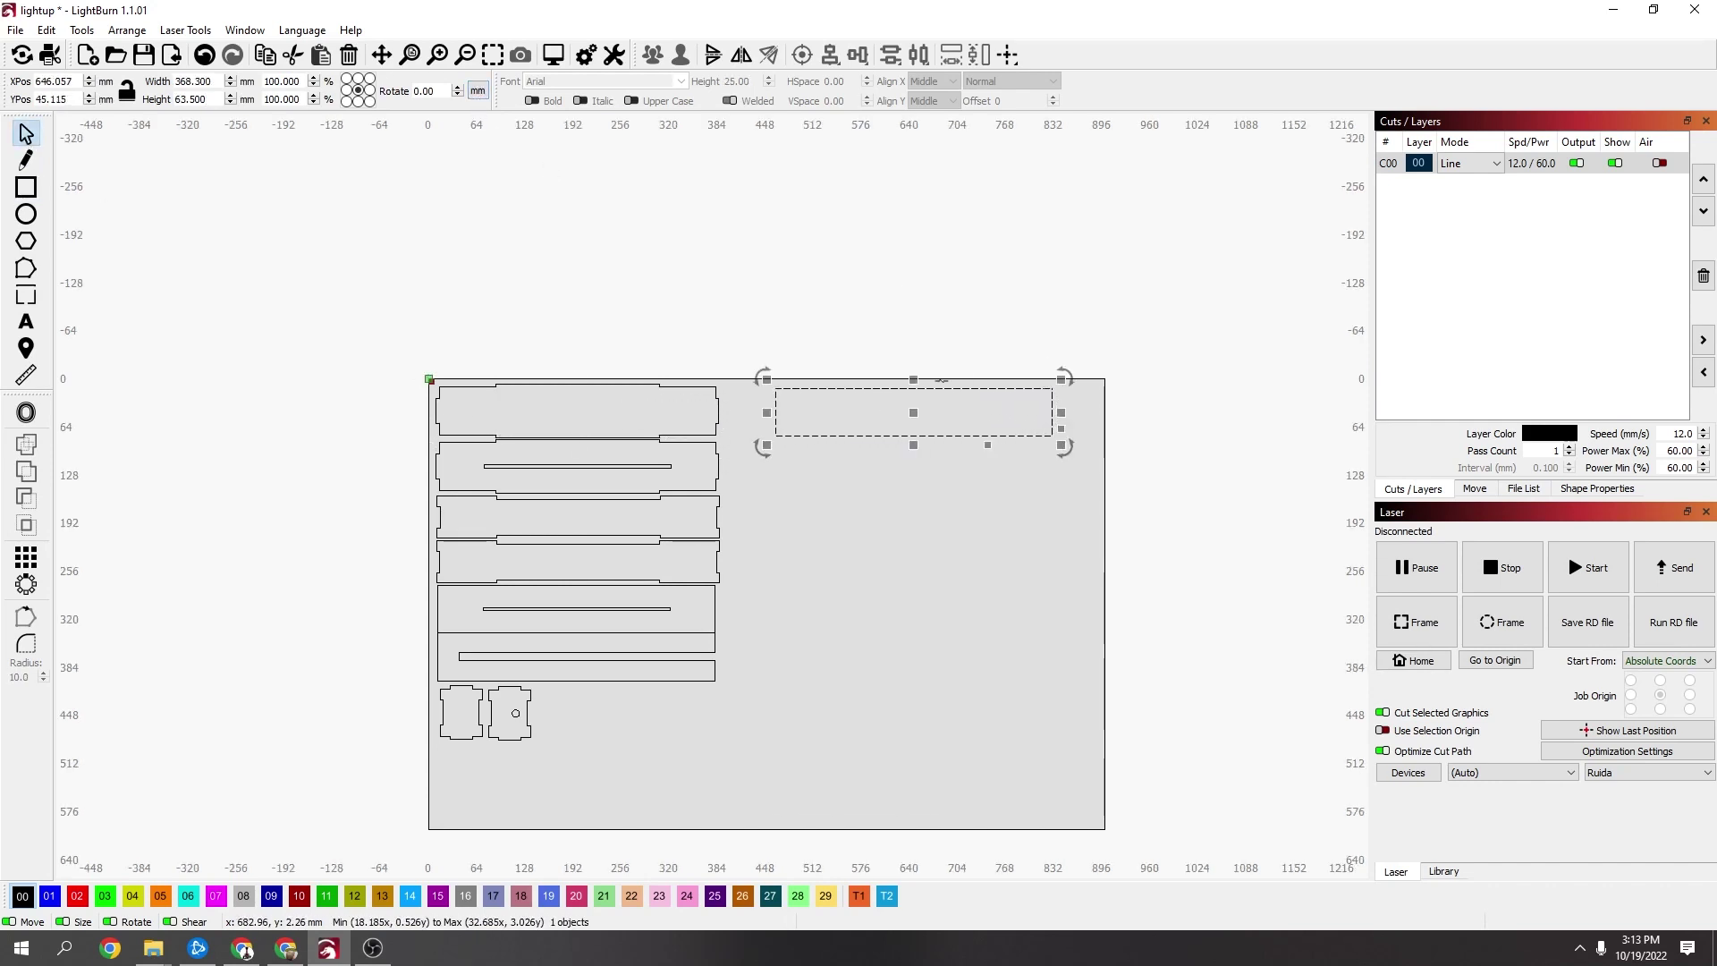
click(954, 432)
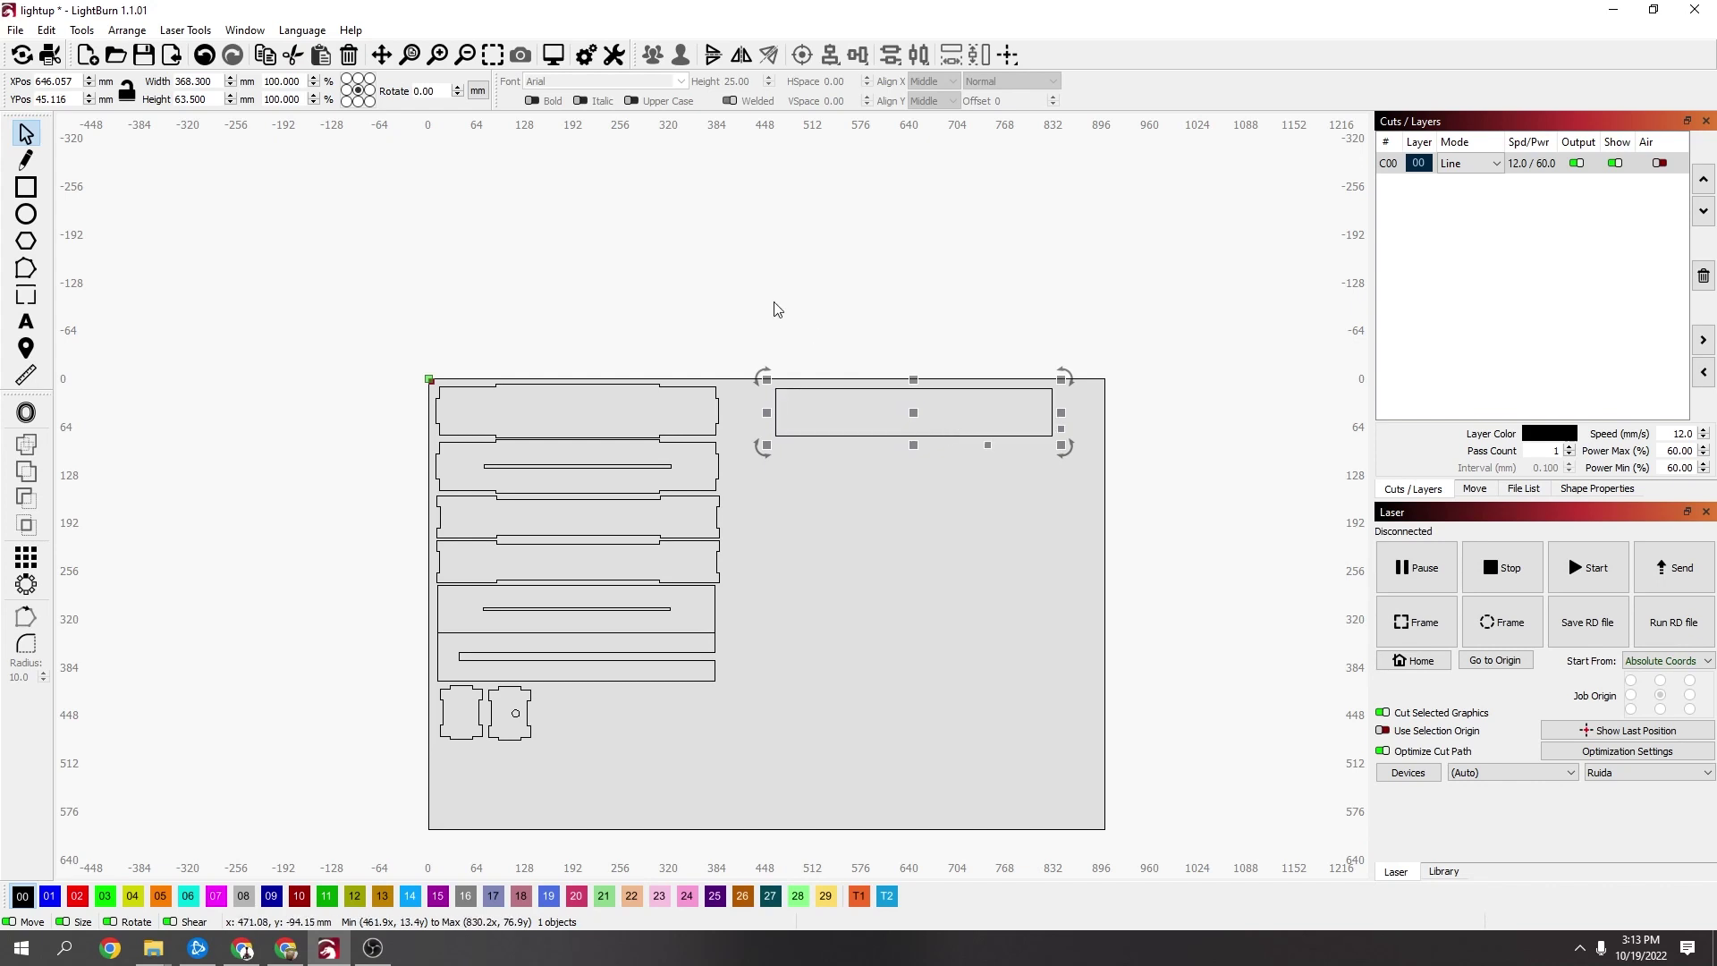
click(209, 85)
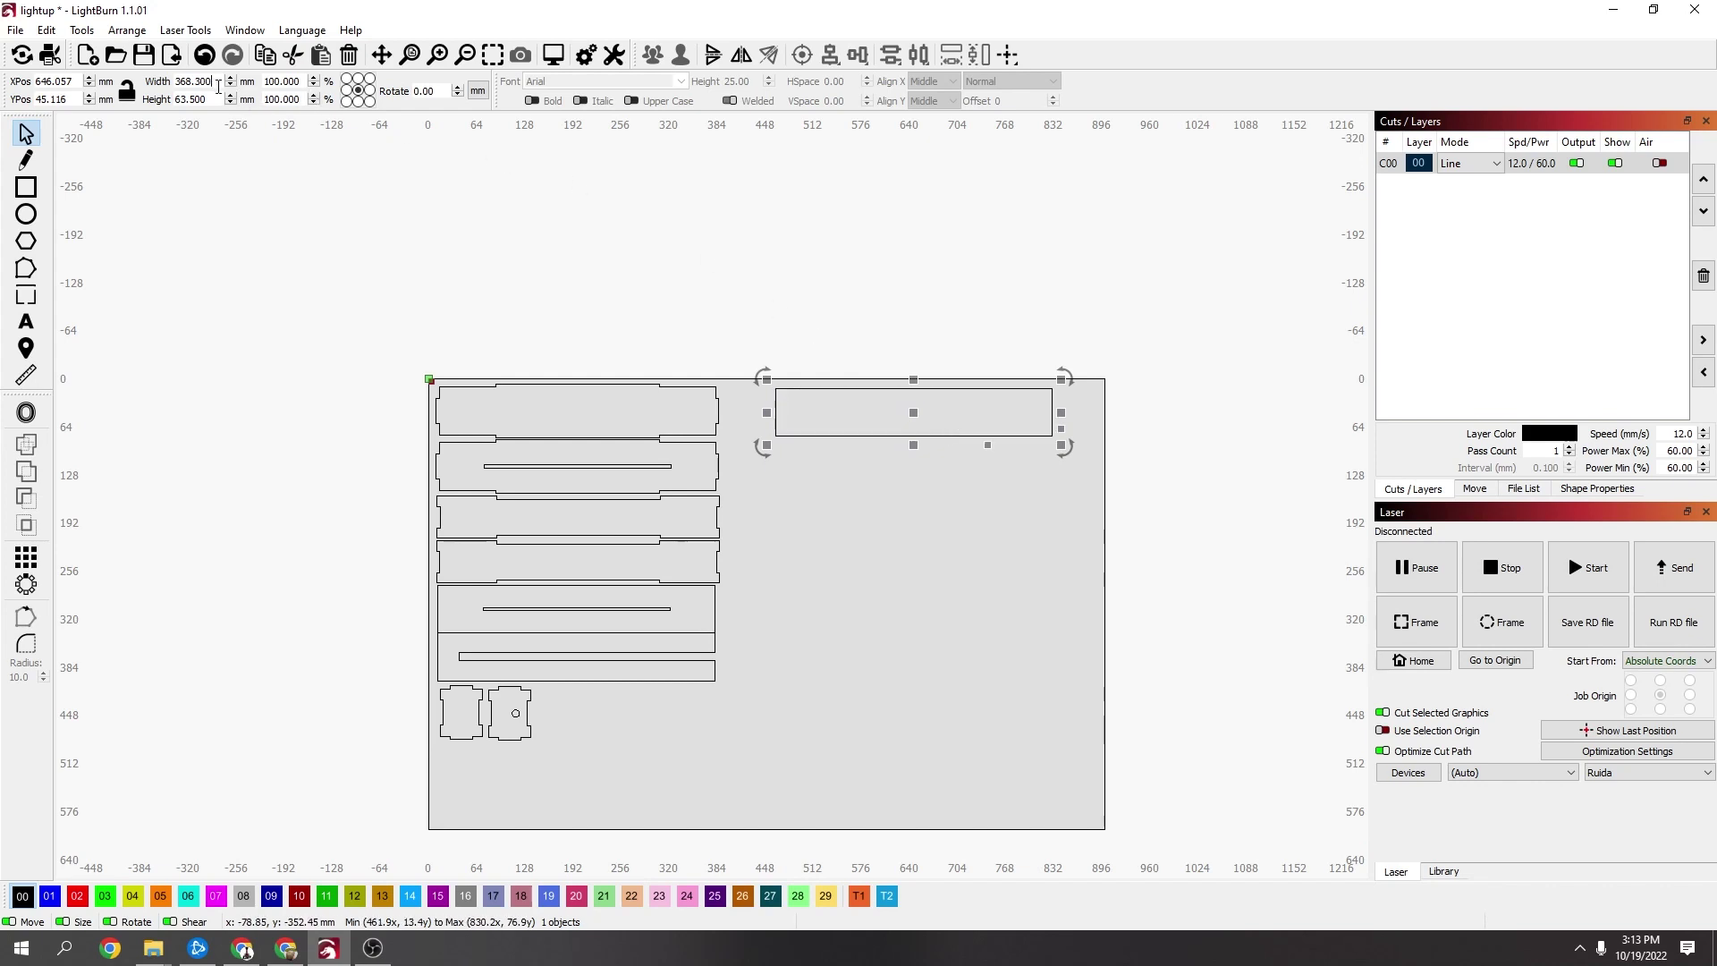
text(+8)
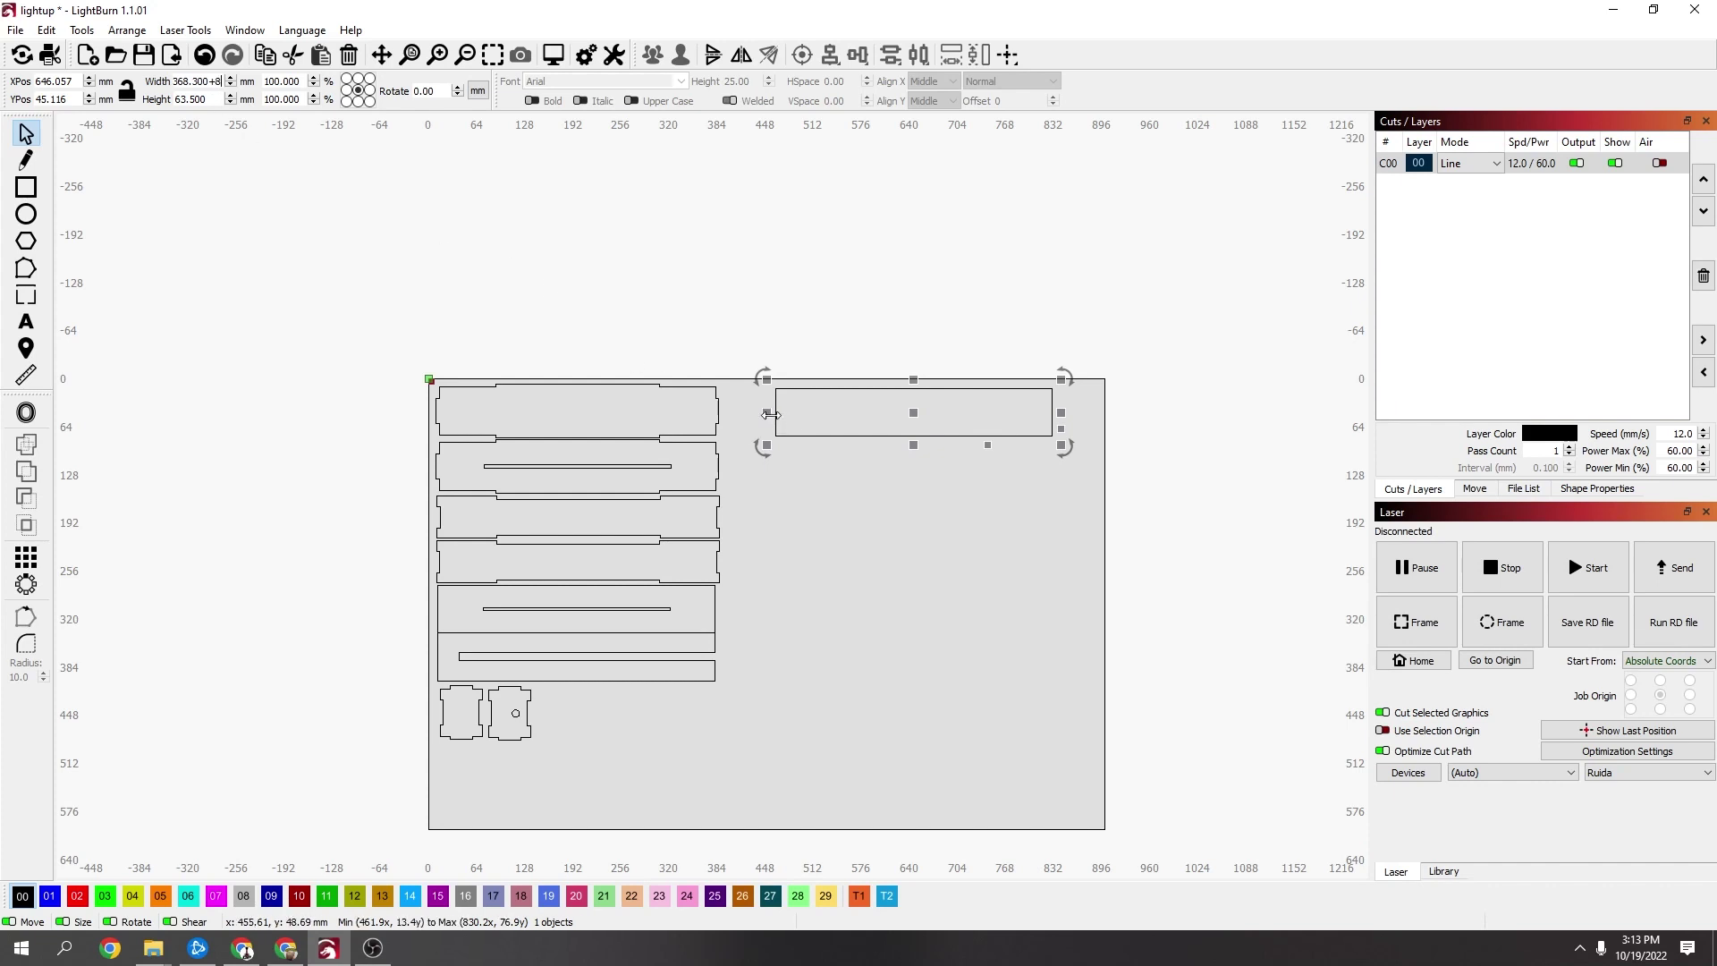
key(Return)
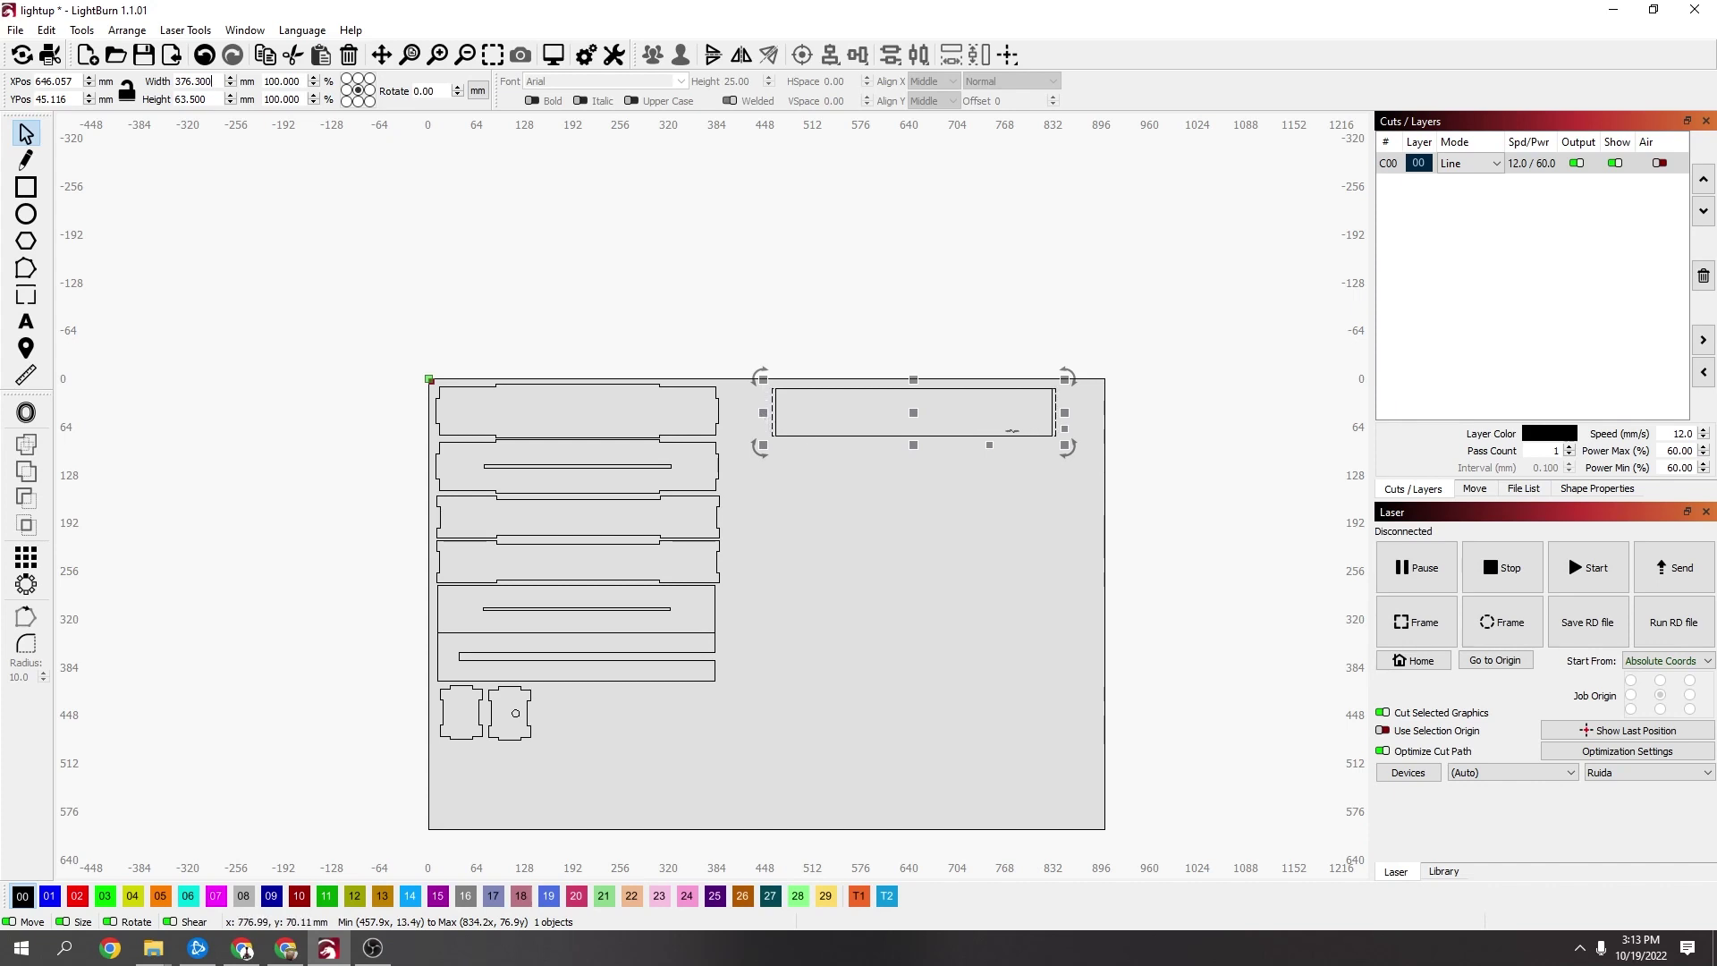
click(215, 101)
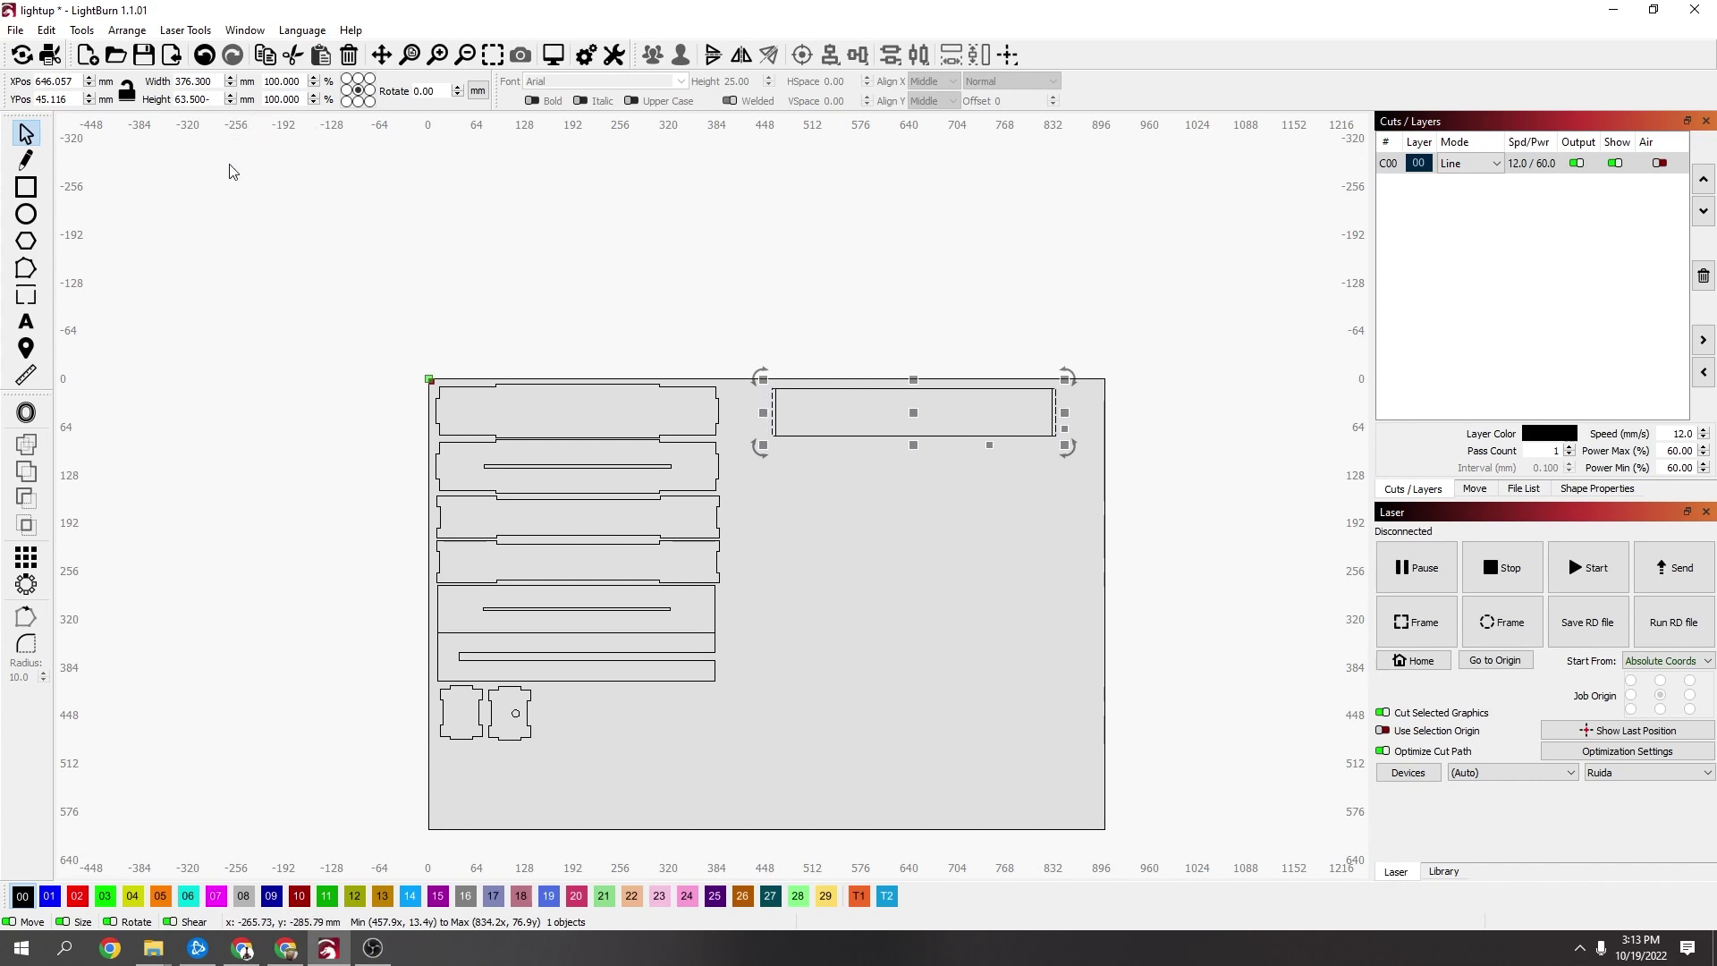
text(-25)
key(Return)
scroll(1029, 447, up, 2)
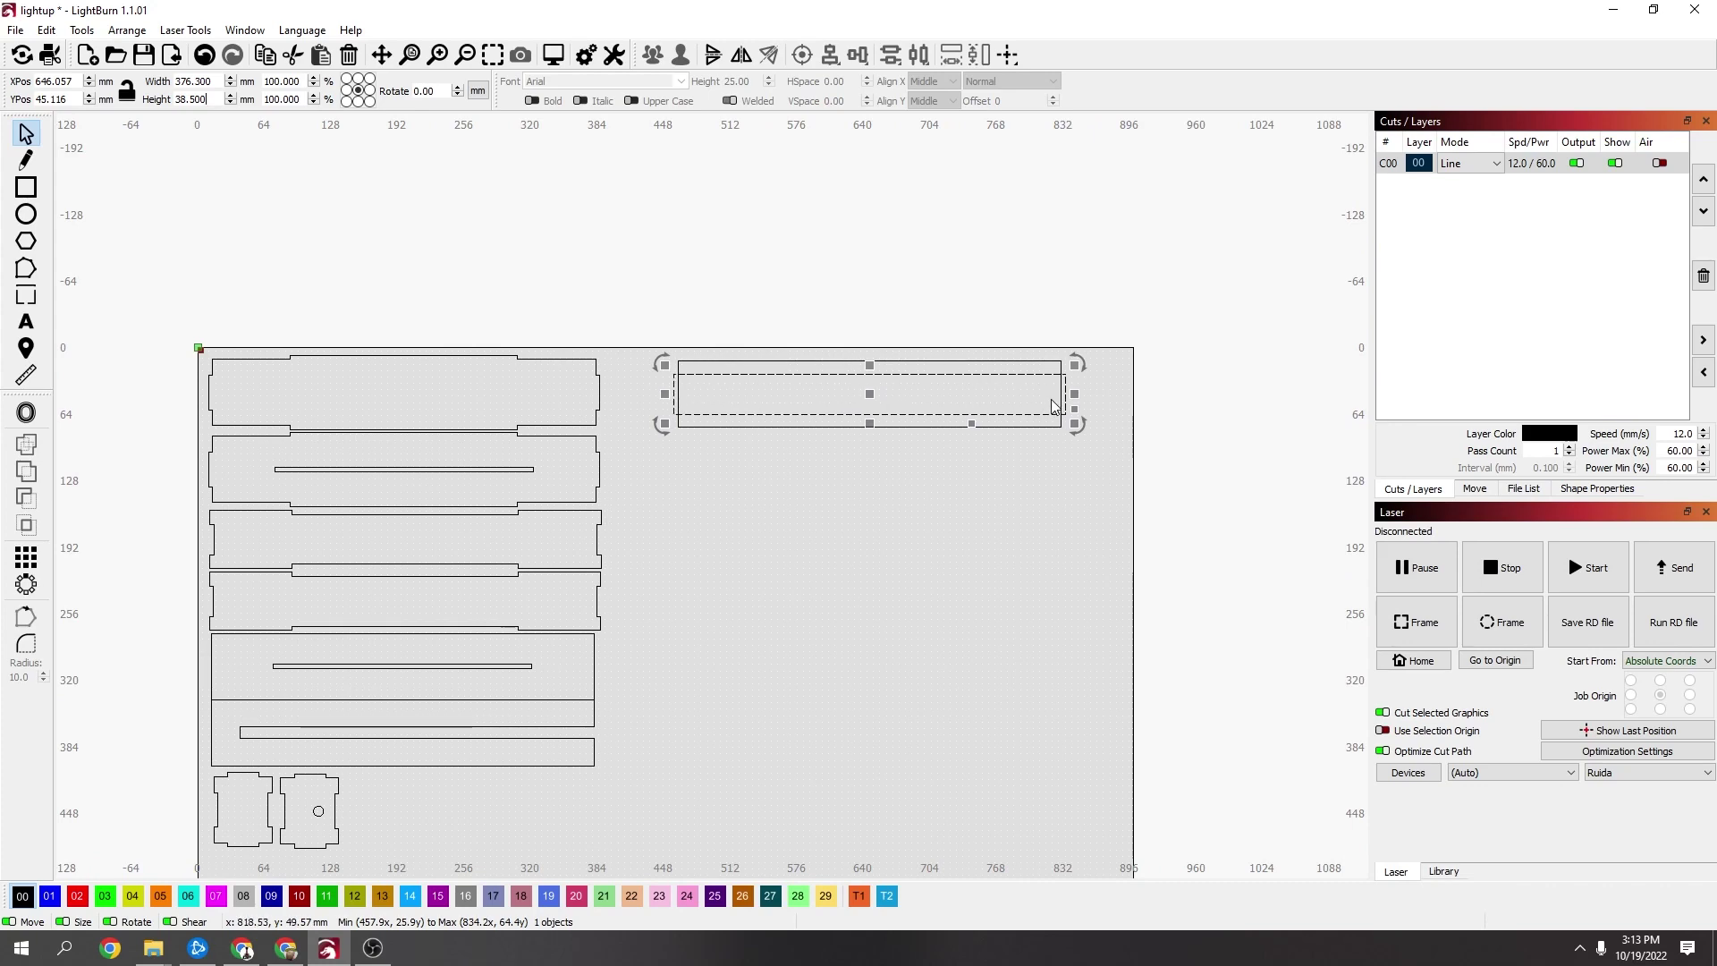
Restore a full-size rectangle copy and resize it to 250.3 × 71.5 mm over the strip
key(ctrl+z)
scroll(720, 440, up, 1)
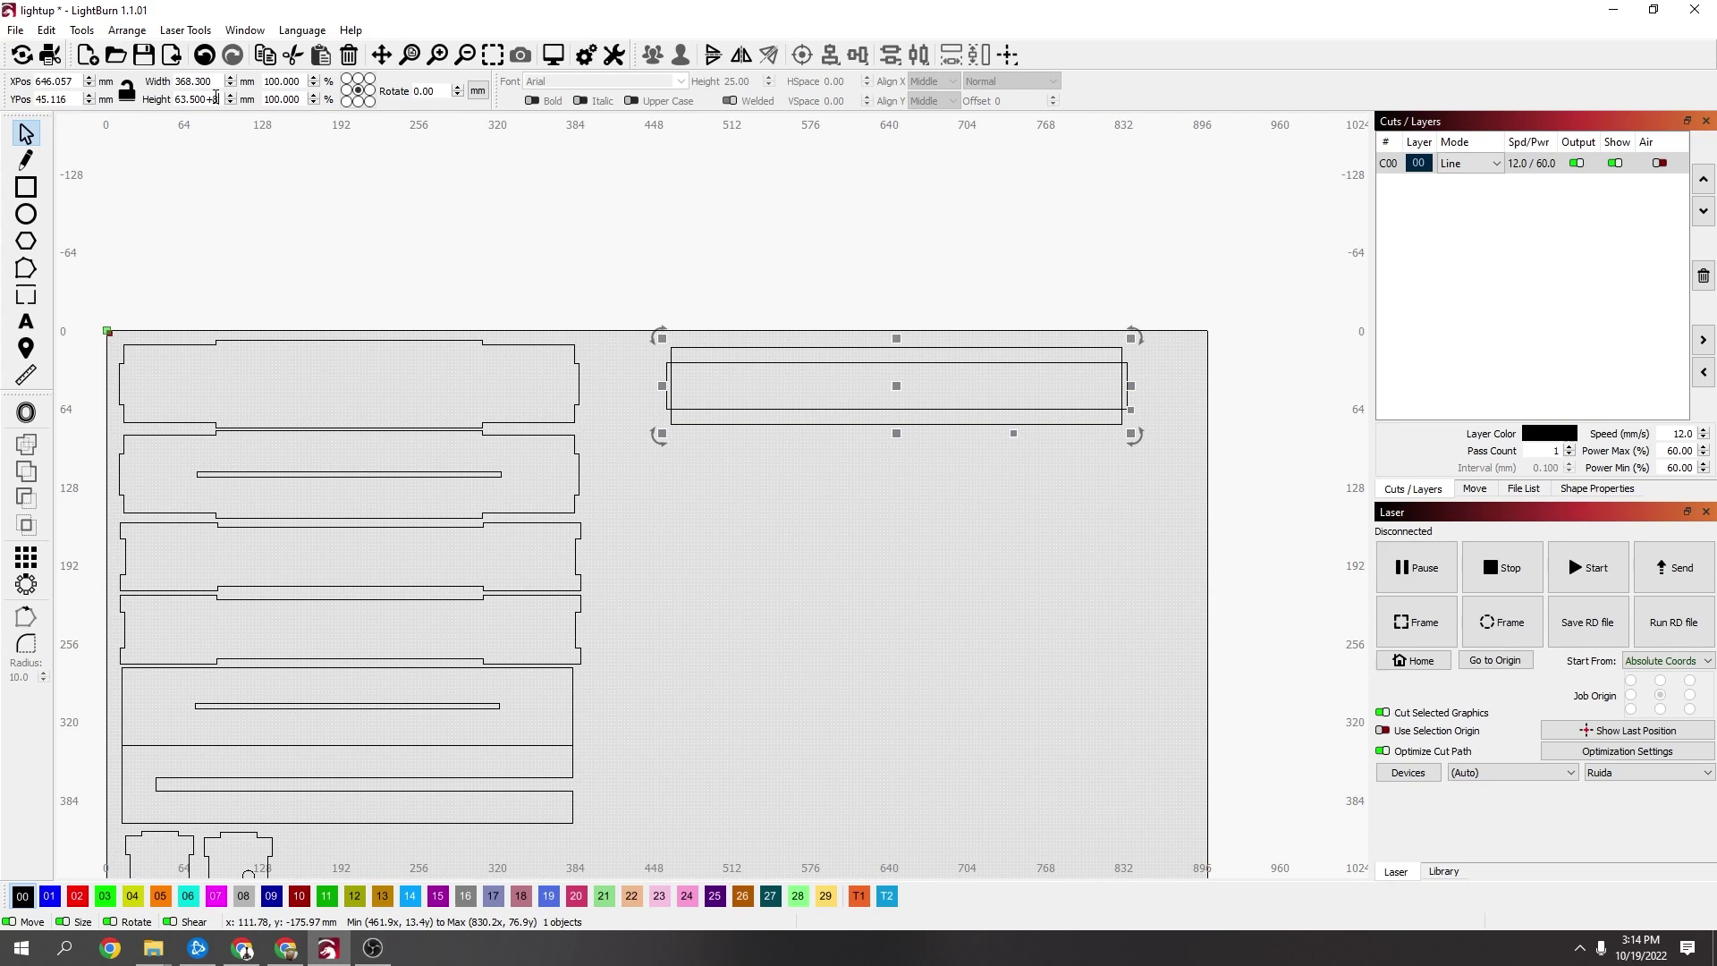
scroll(215, 96, up, 8)
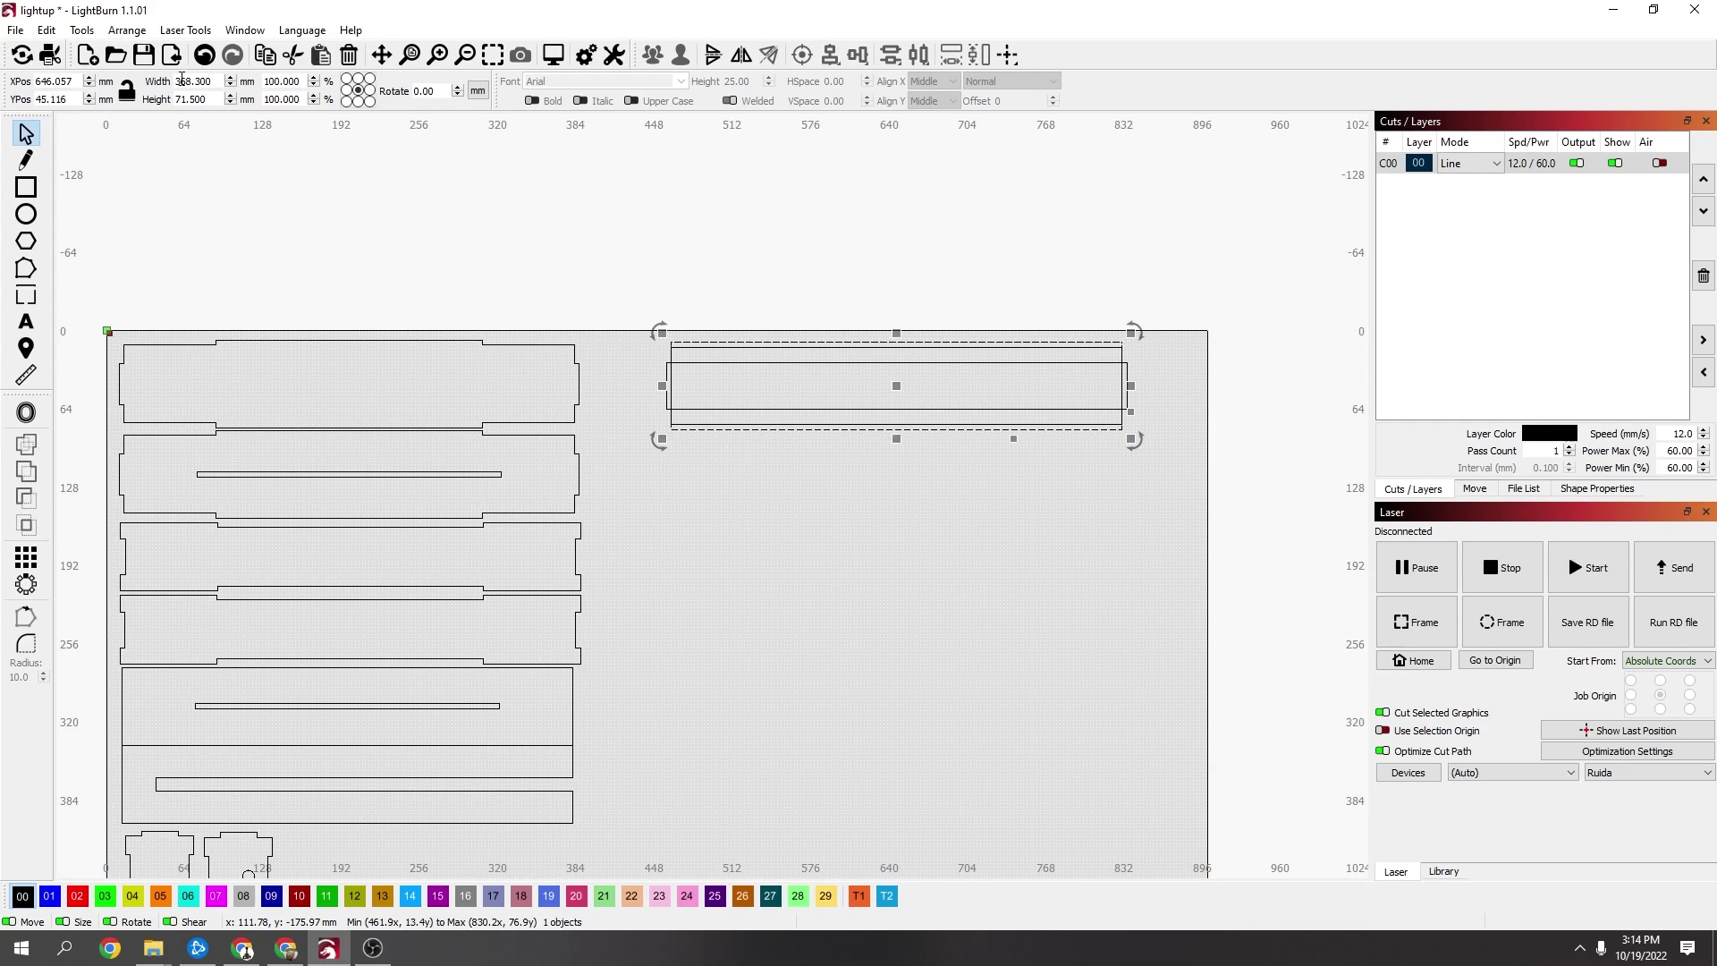
drag(181, 81, 188, 81)
drag(178, 80, 188, 80)
text(250)
key(Return)
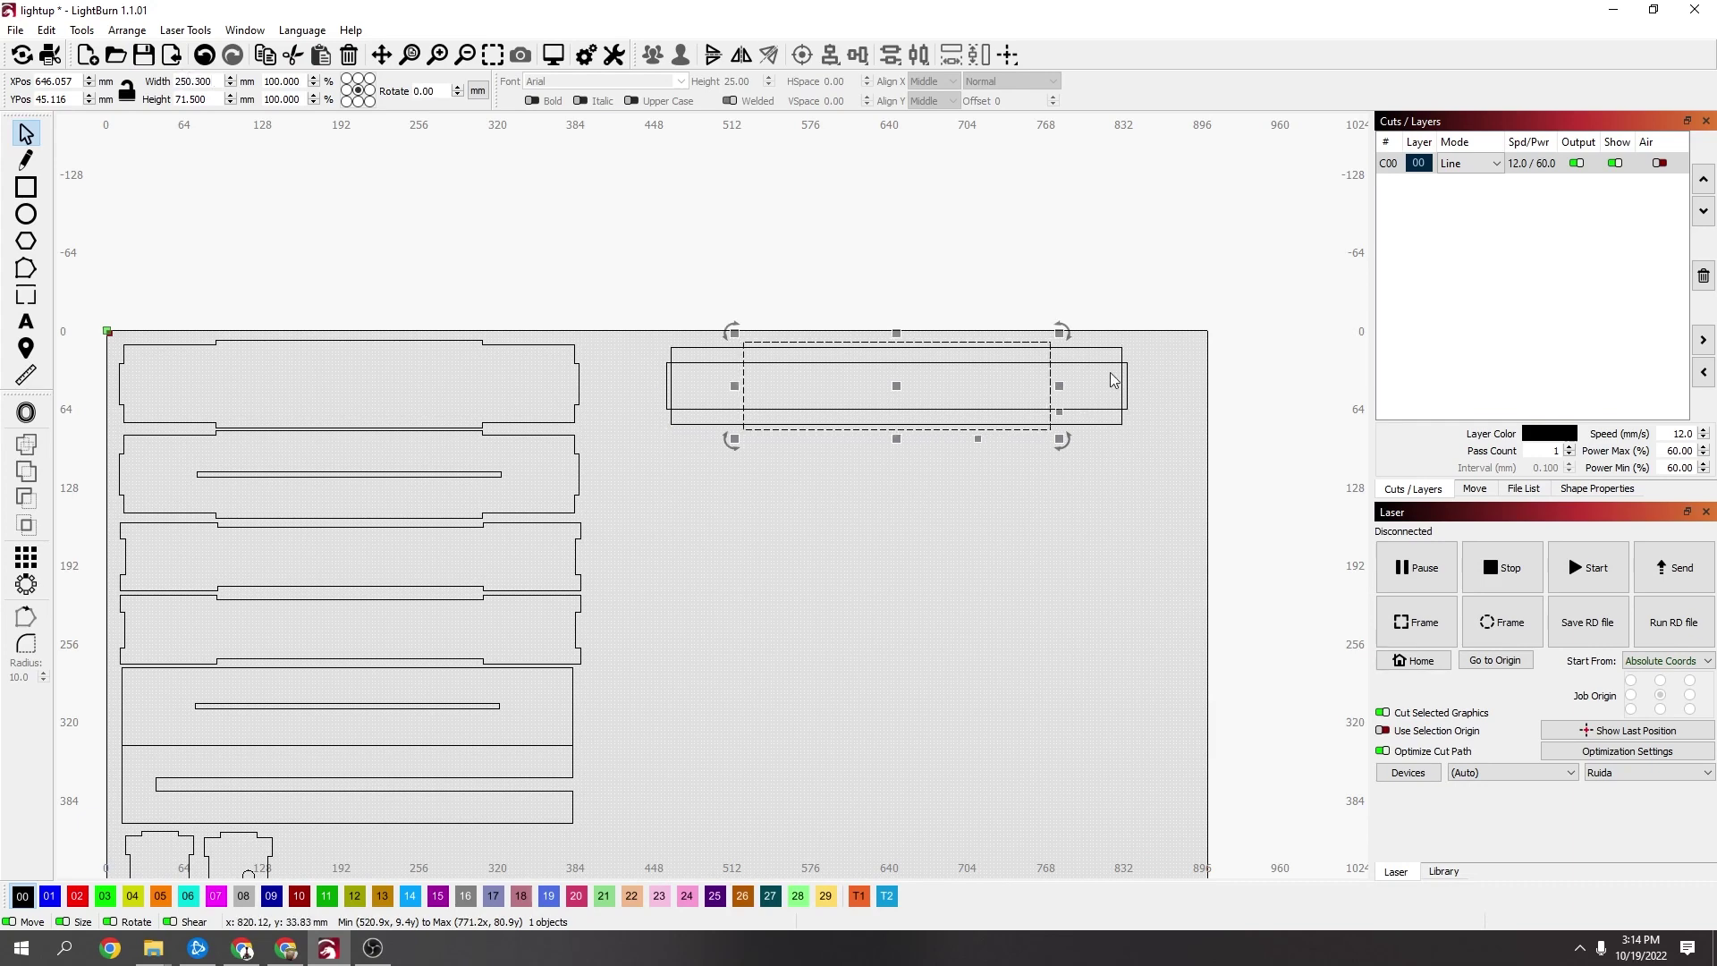
Weld the strip and centred rectangle into one 376.3 × 71.5 mm stepped outline, then measure it
shift+click(1099, 348)
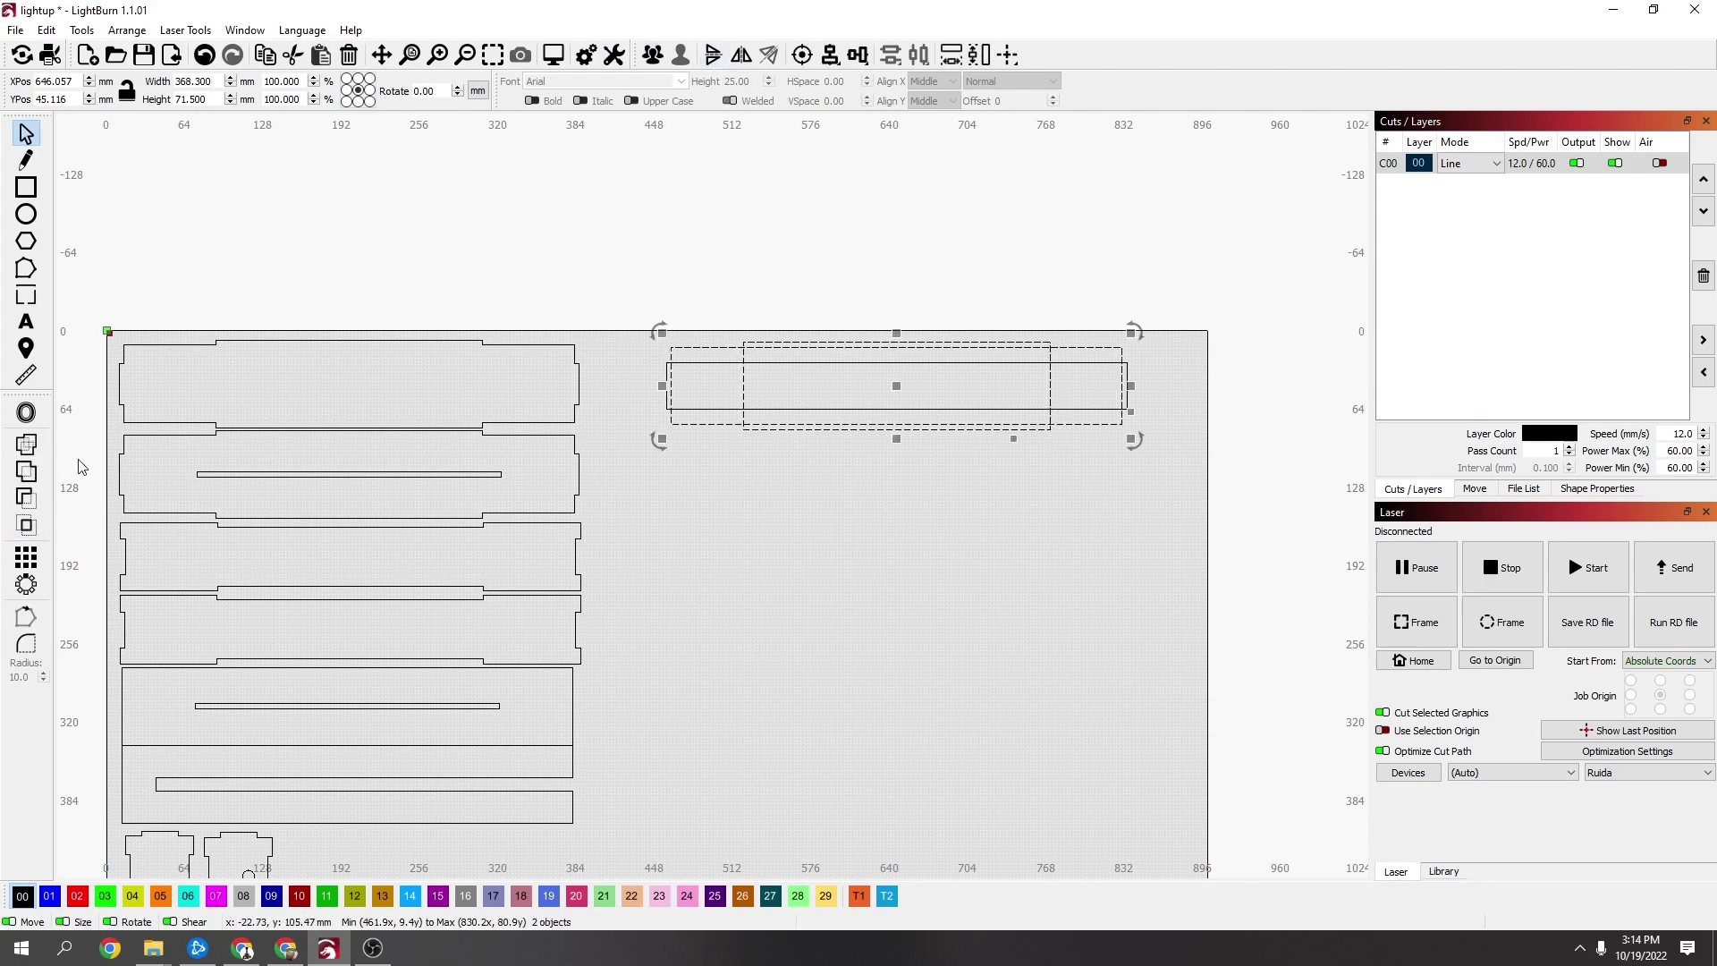
click(26, 474)
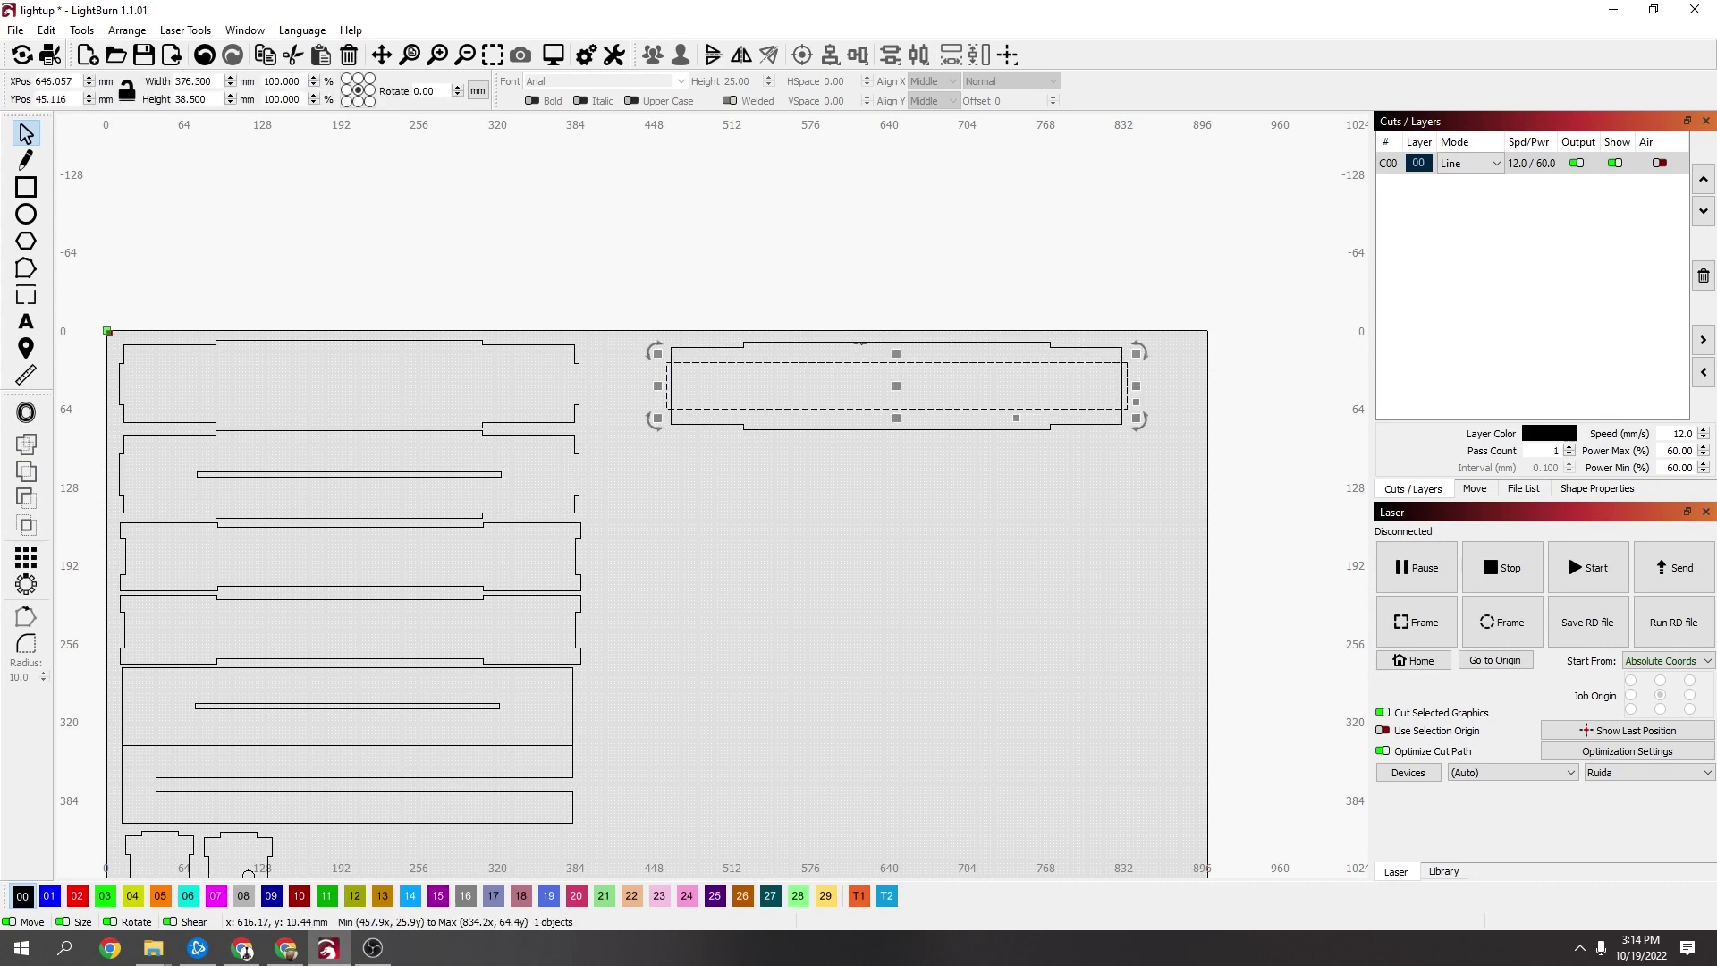
key(ctrl+z)
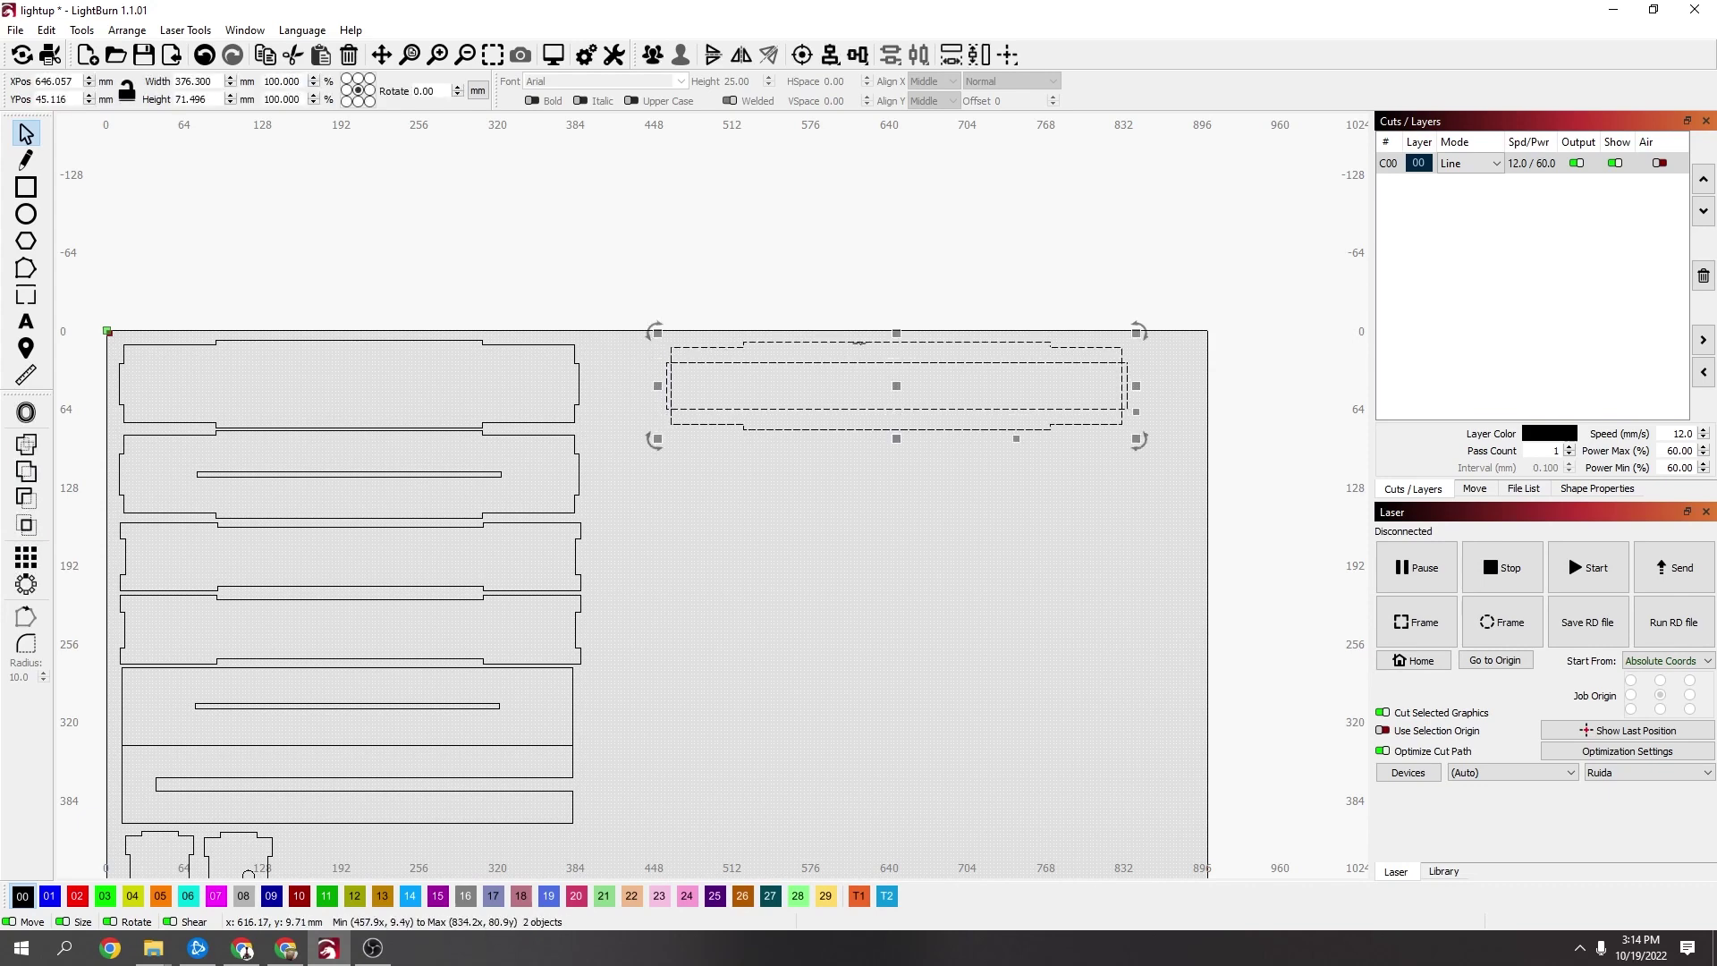
click(26, 472)
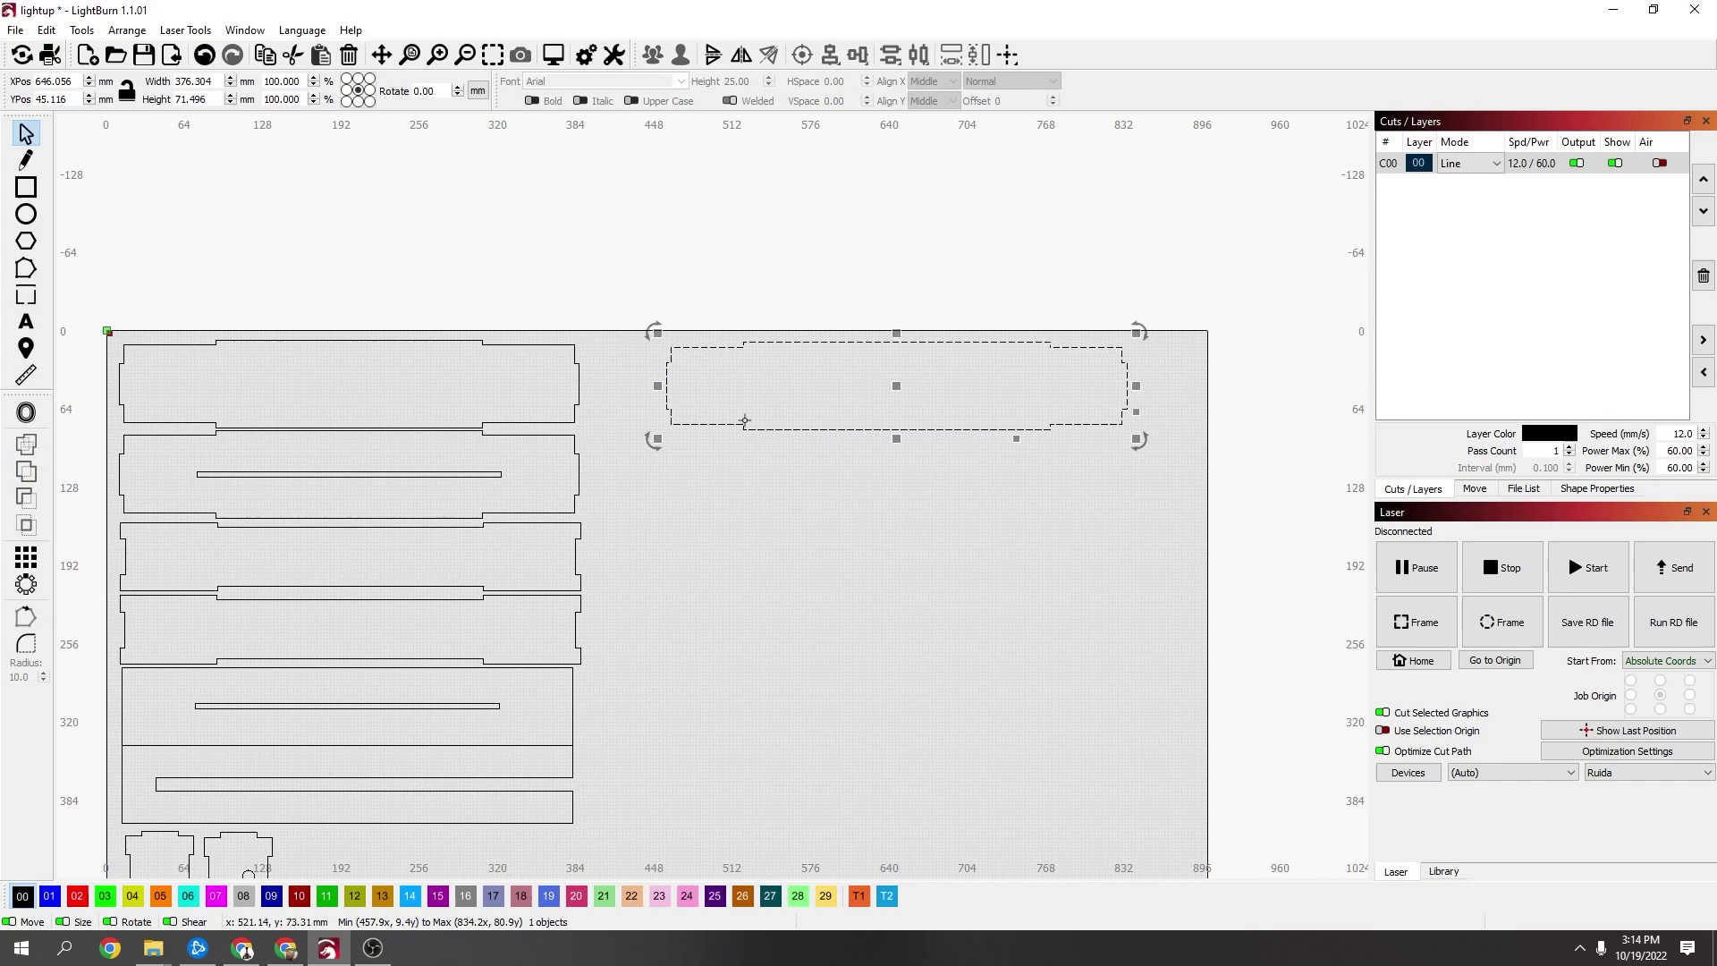
click(26, 375)
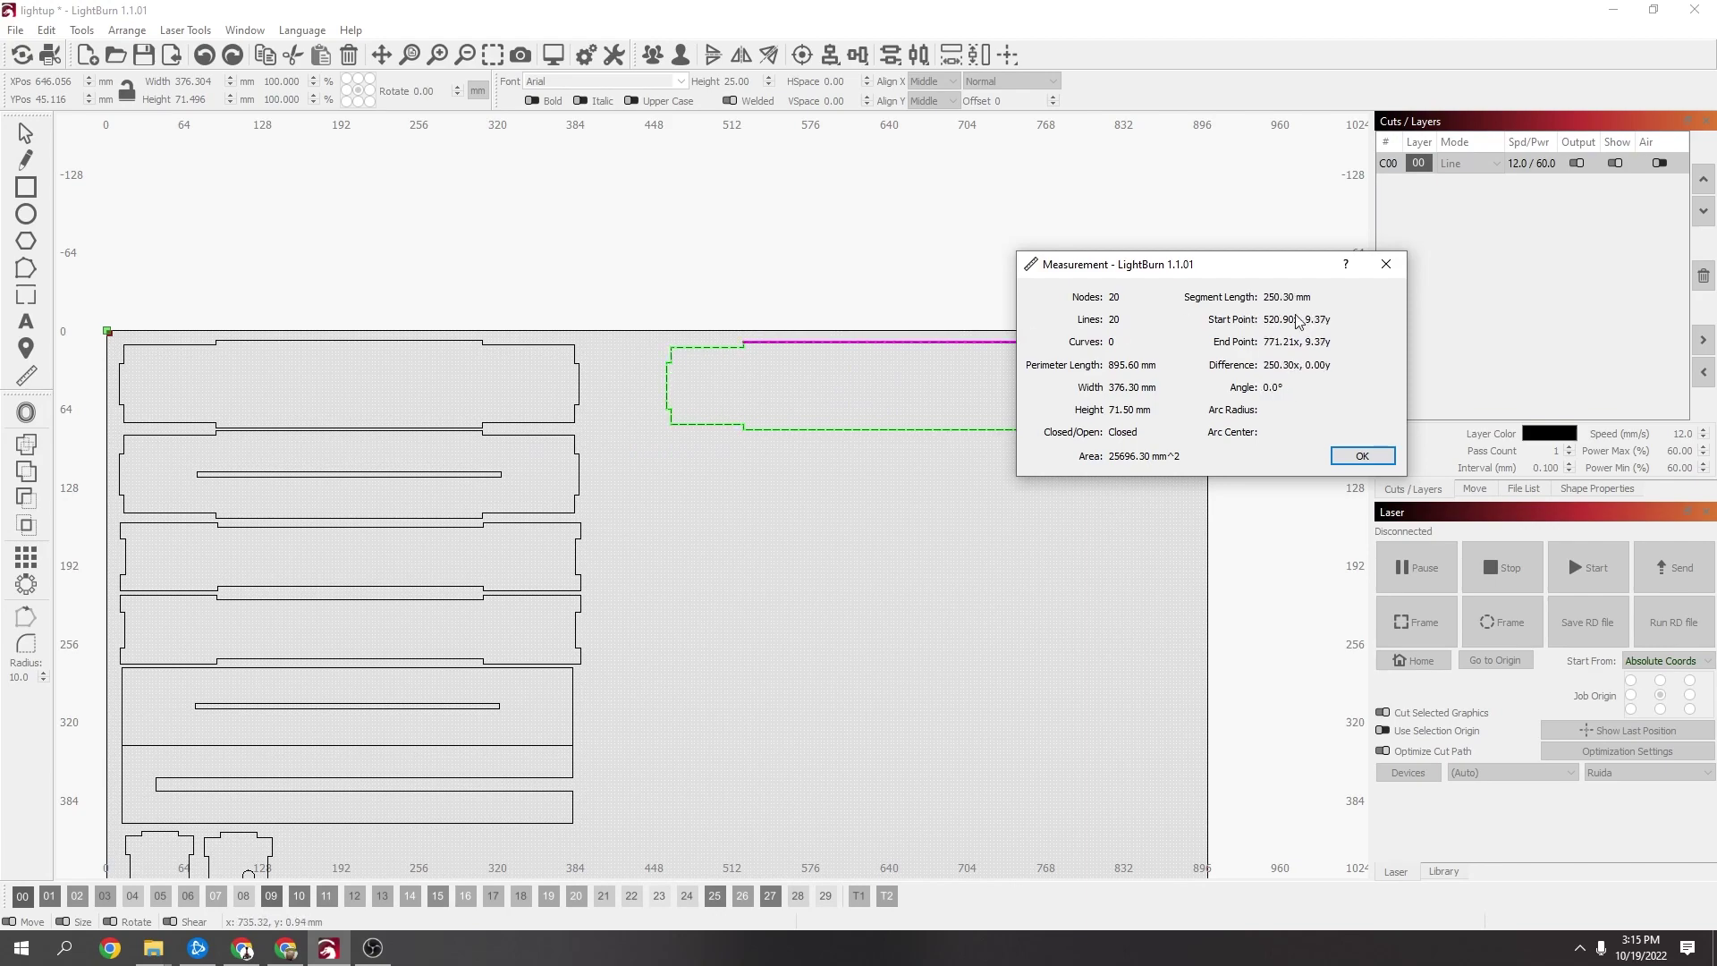
click(1357, 458)
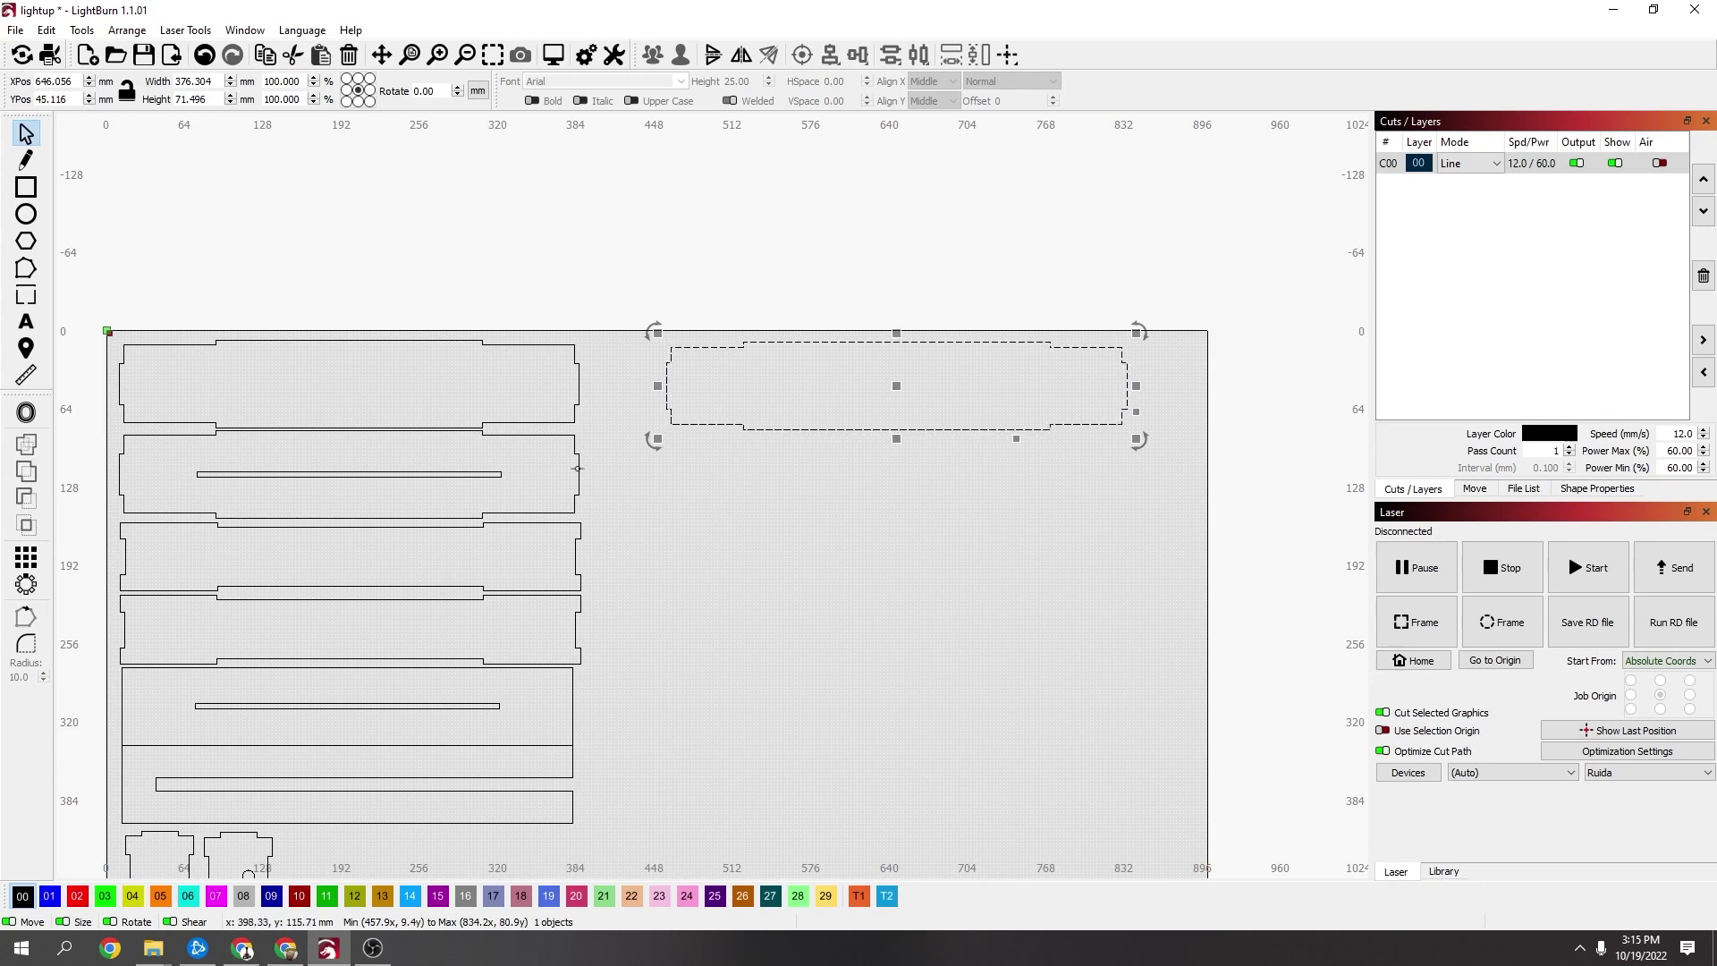
Draw a panel-sized rectangle below the welded outline and centre the two horizontally
click(26, 187)
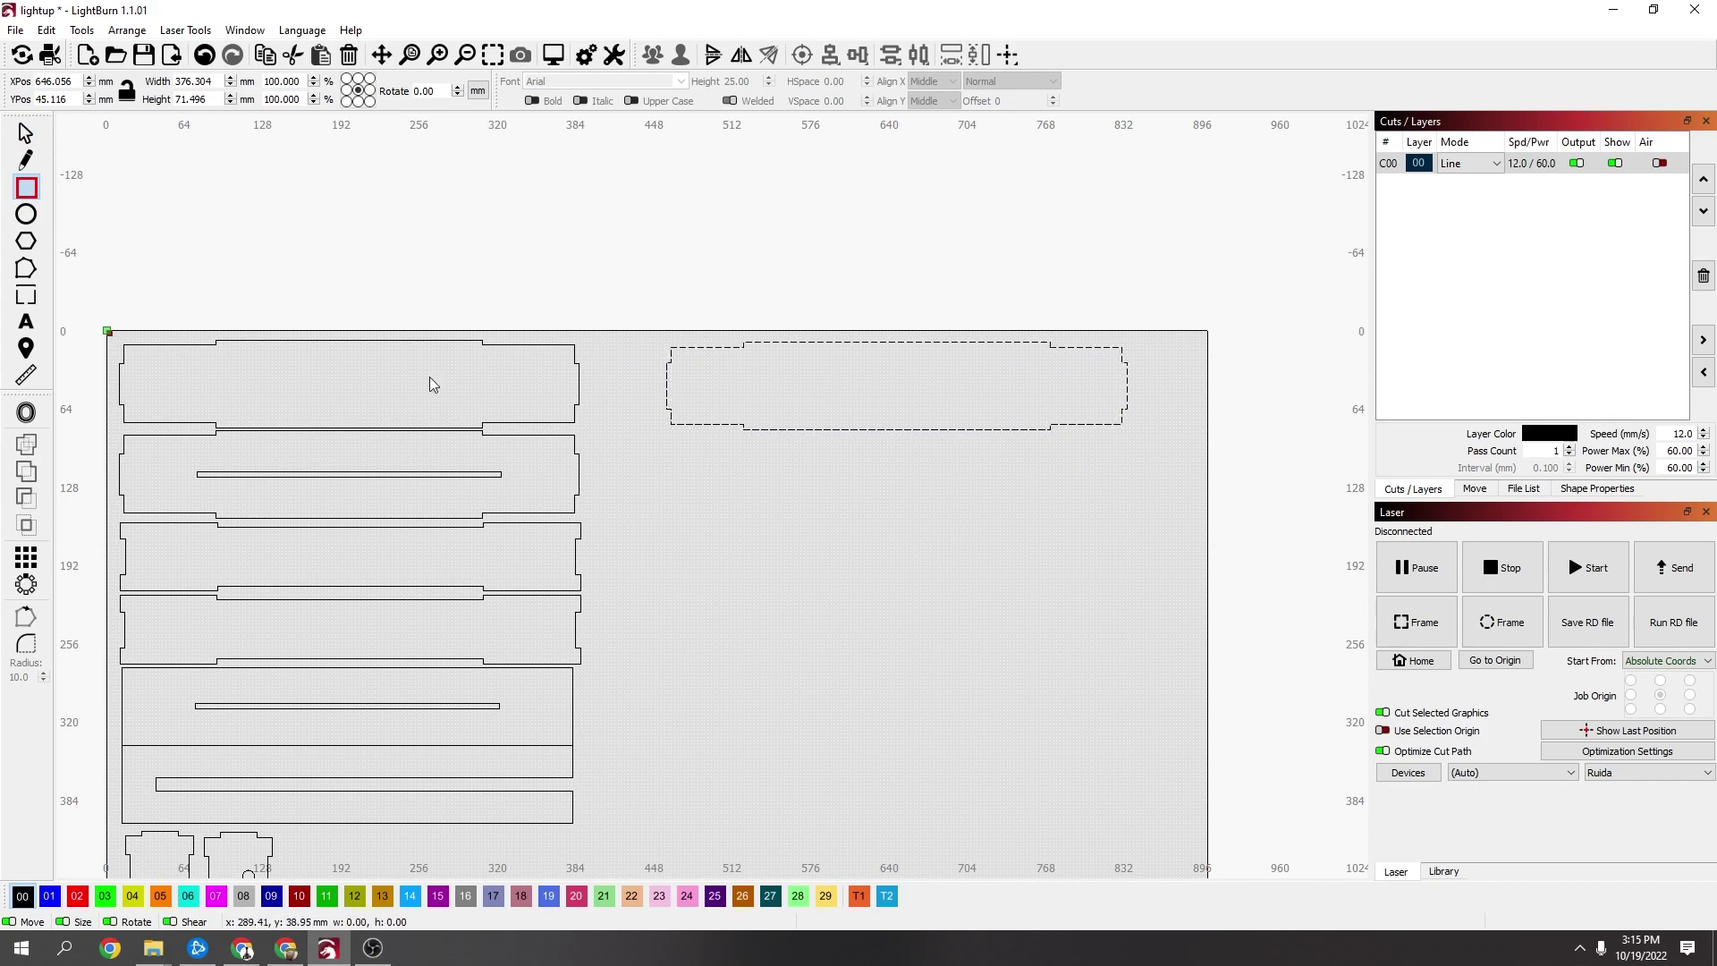
drag(125, 344, 577, 422)
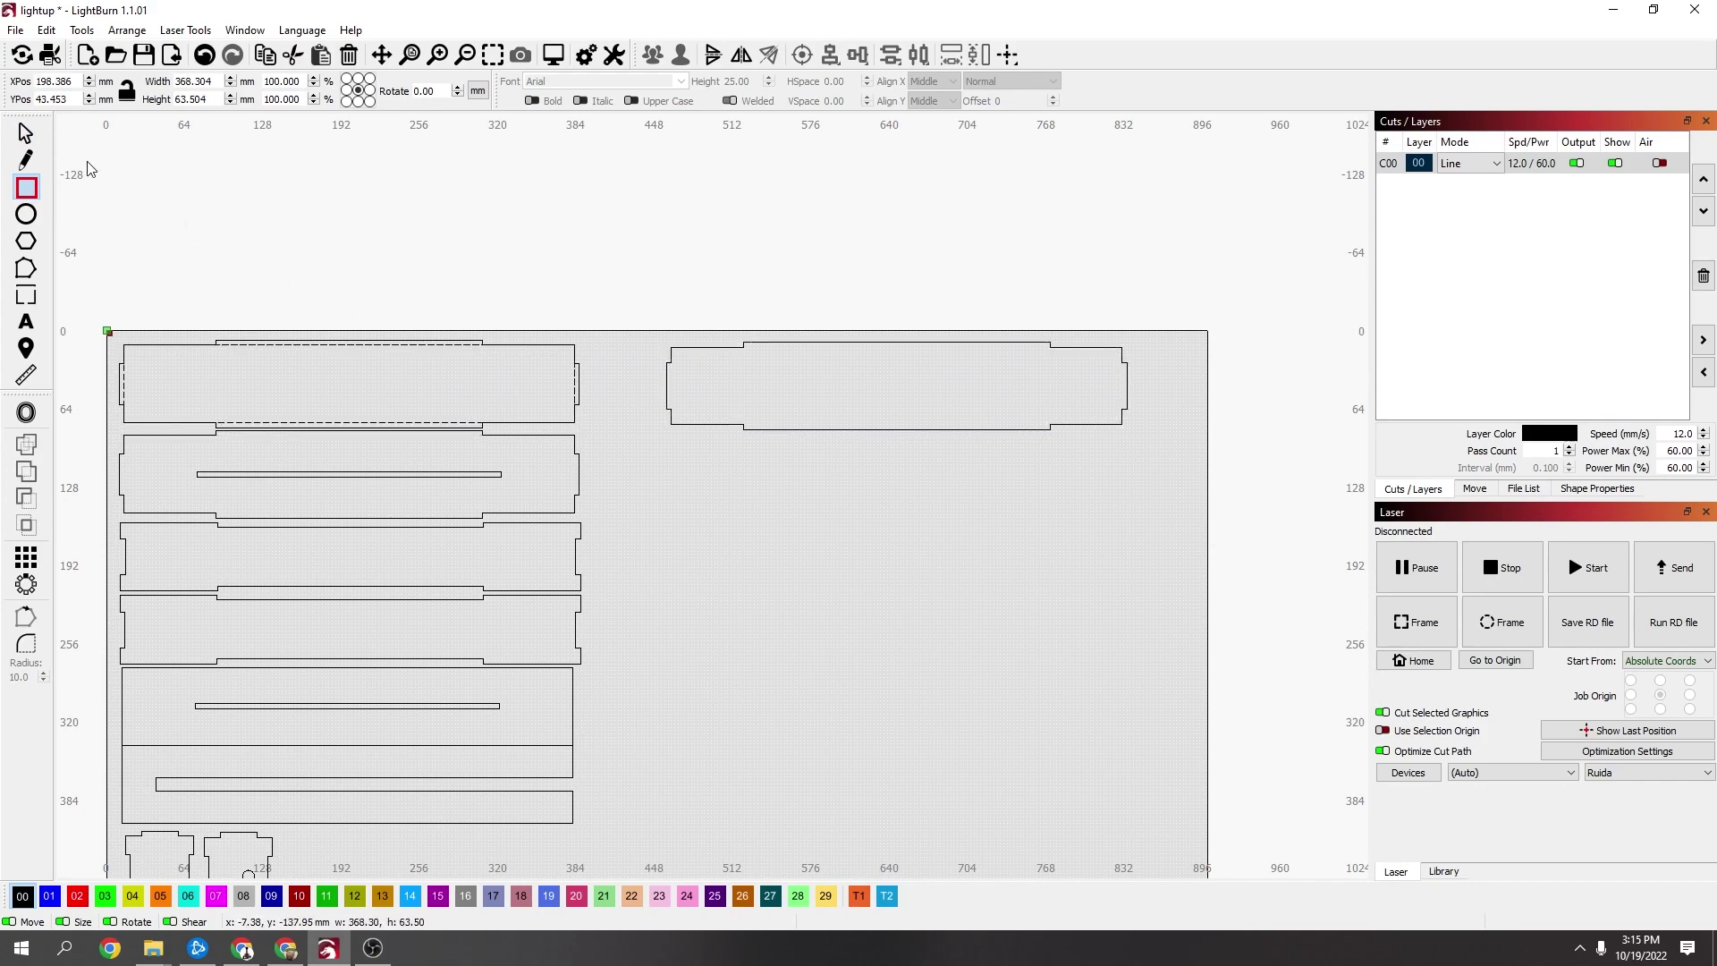
drag(267, 438, 830, 602)
drag(914, 549, 899, 463)
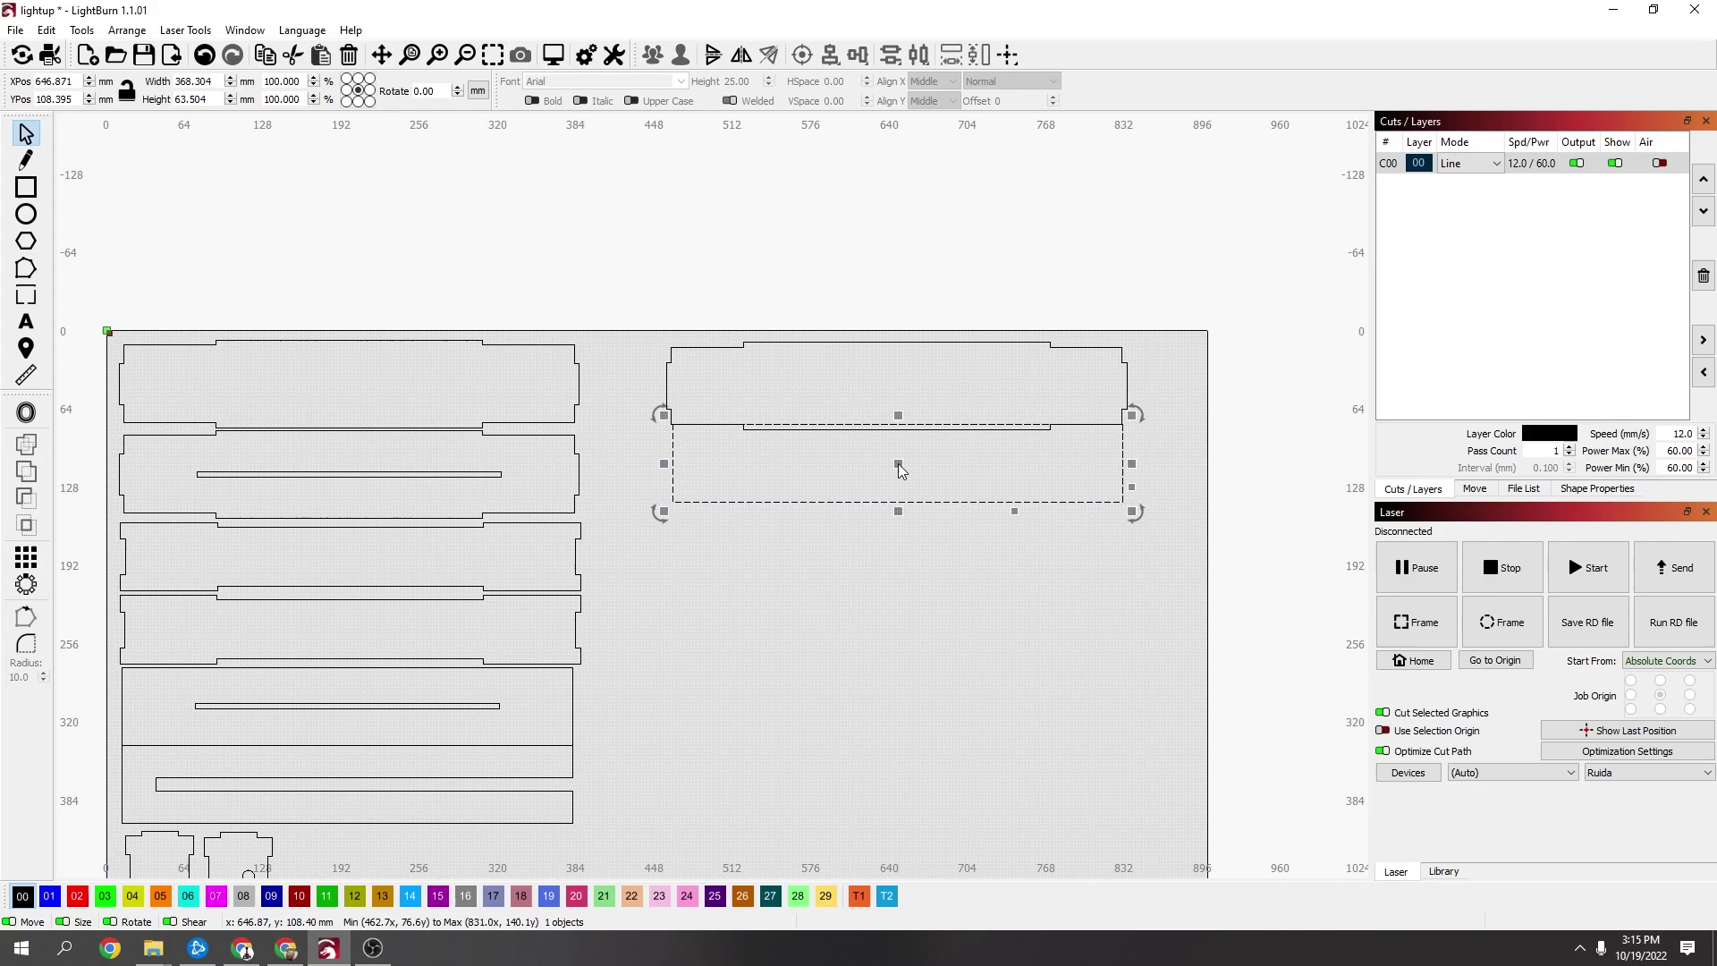
scroll(914, 459, up, 3)
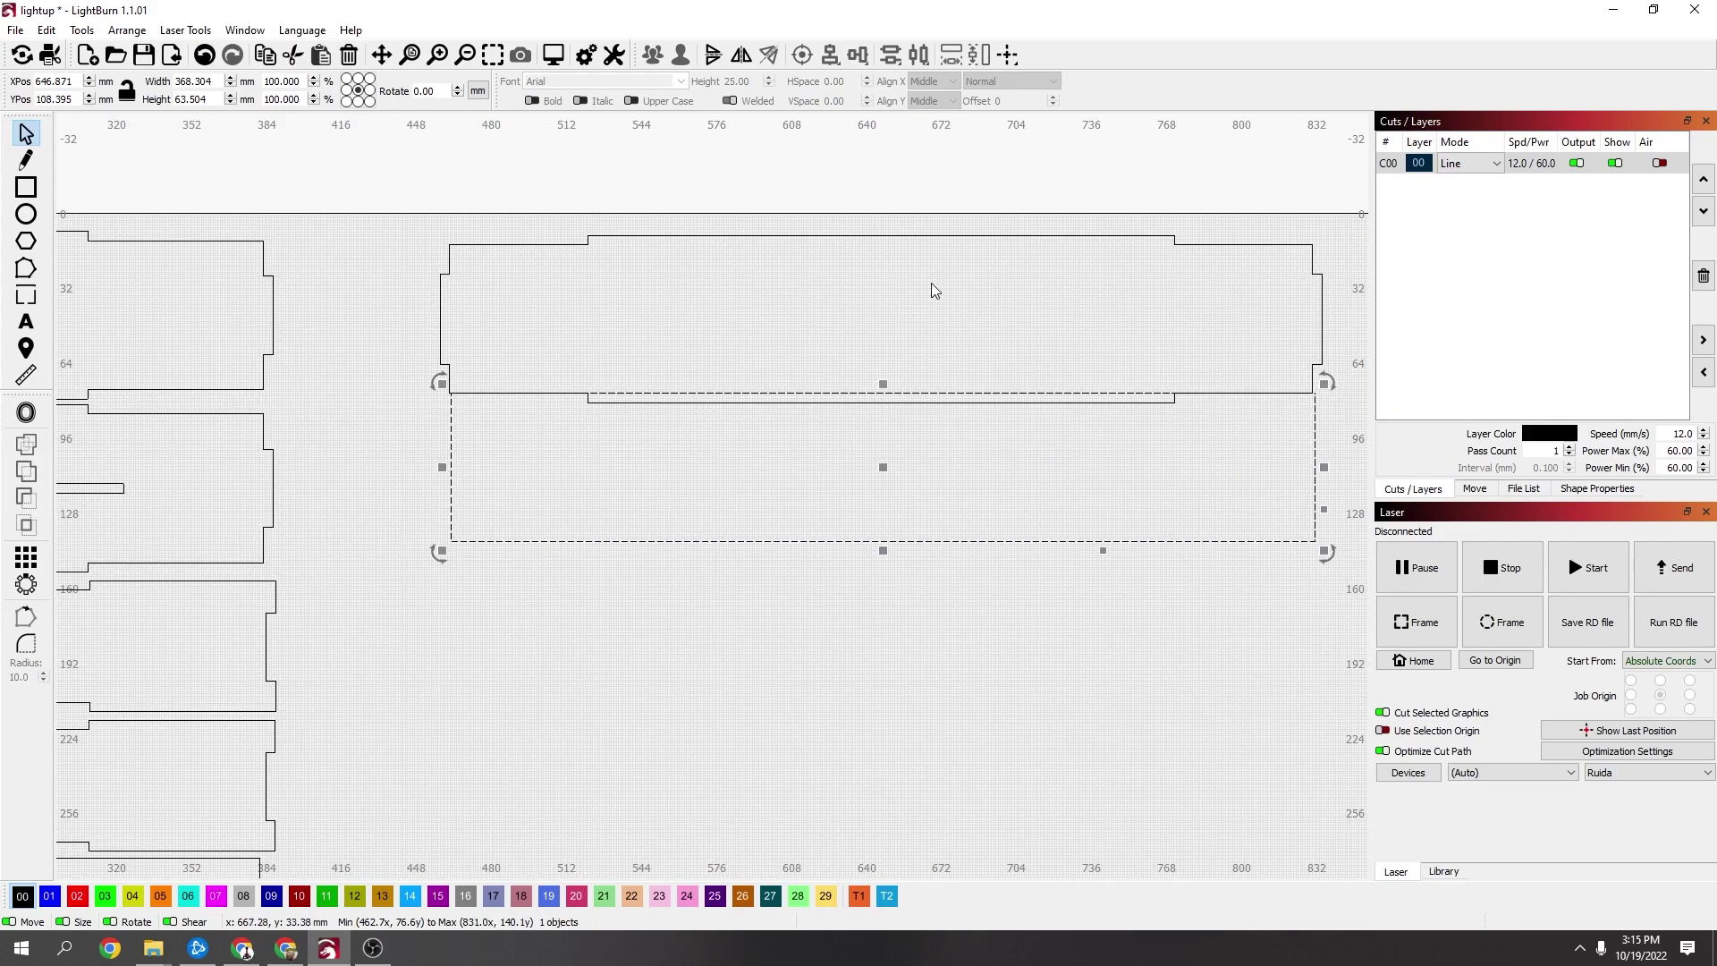
shift+click(927, 238)
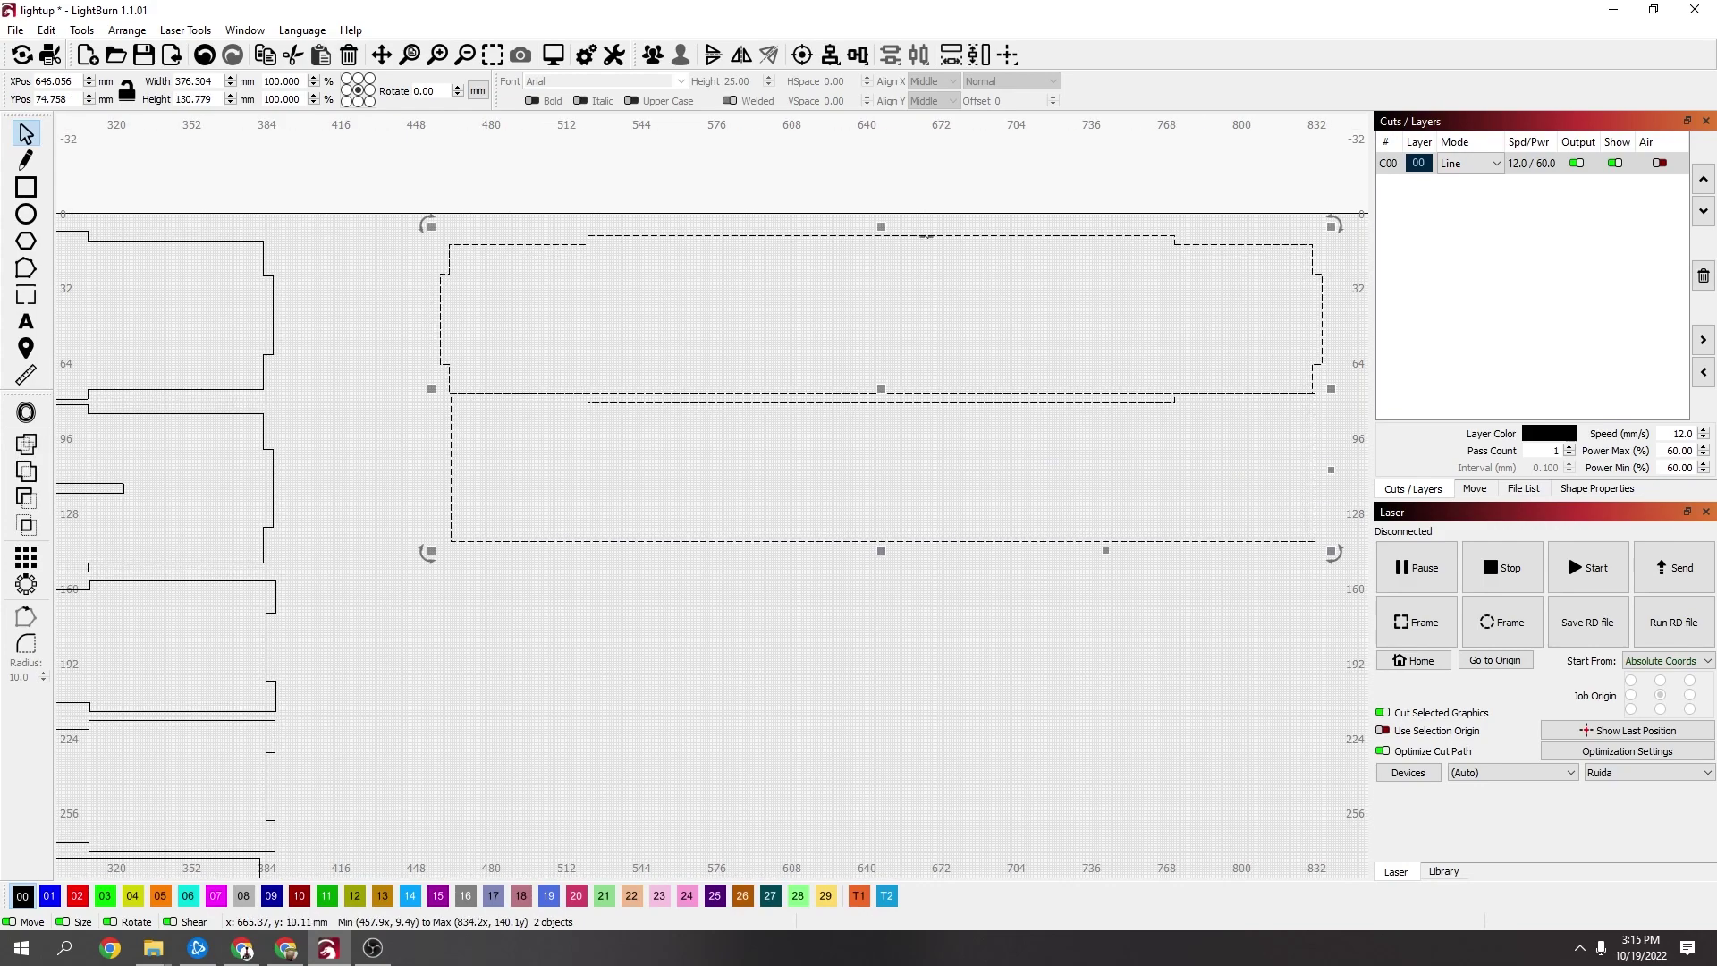
click(838, 59)
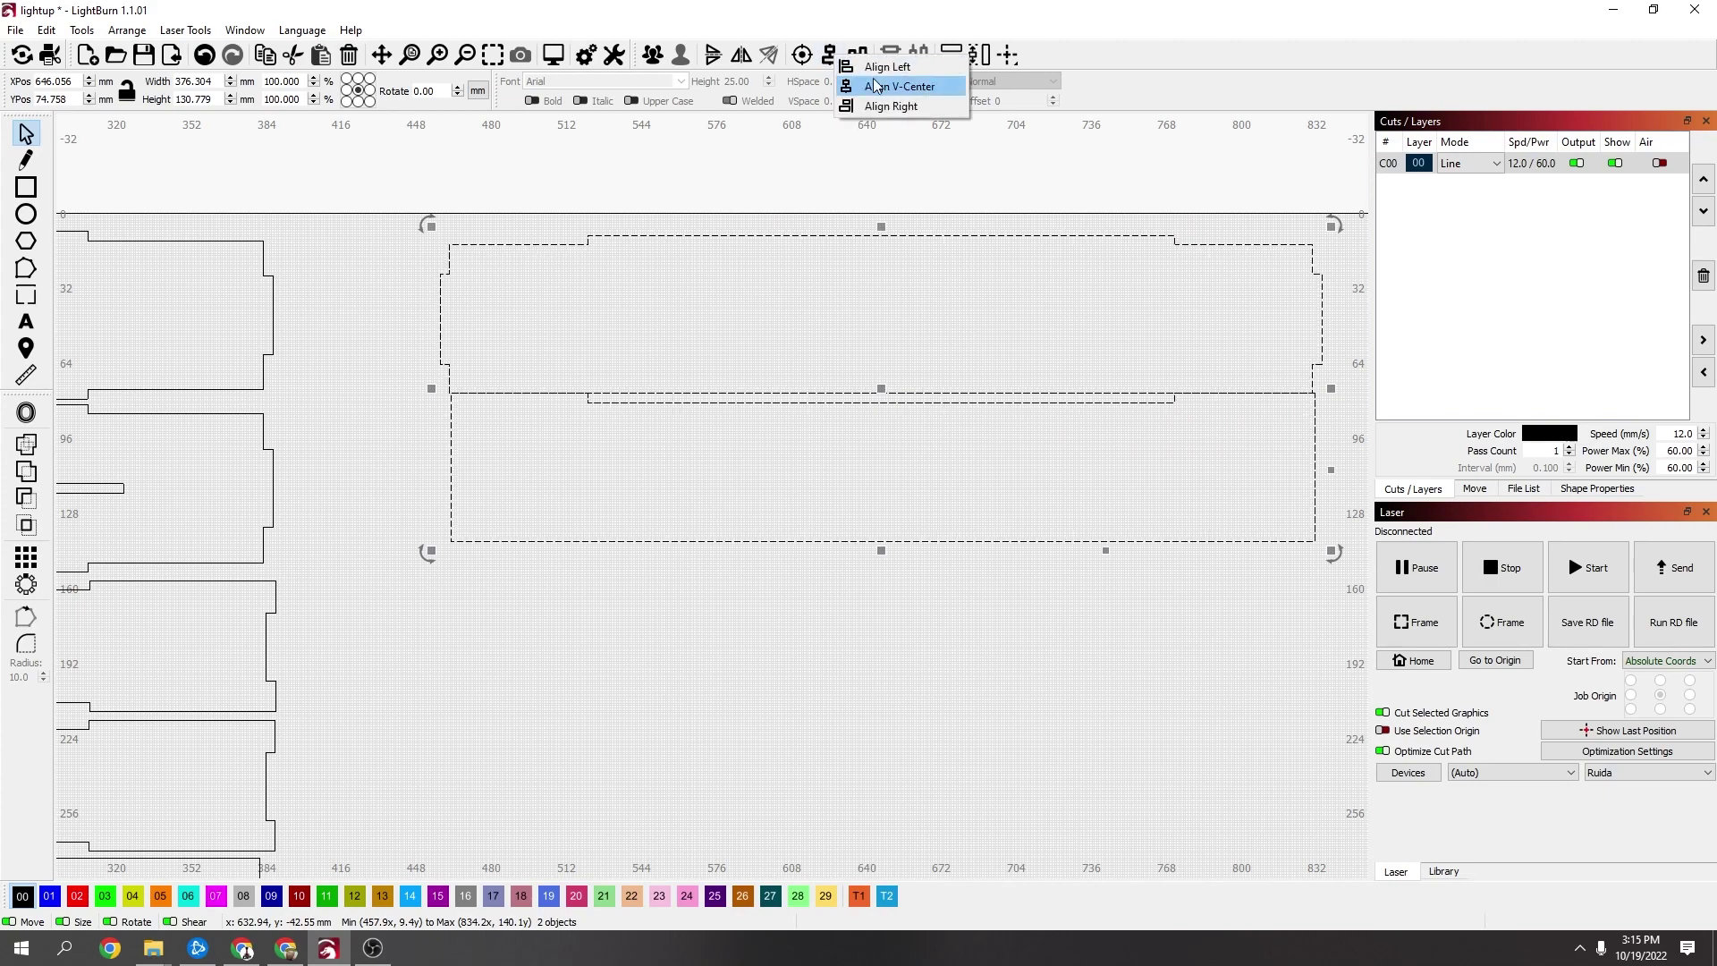
click(881, 86)
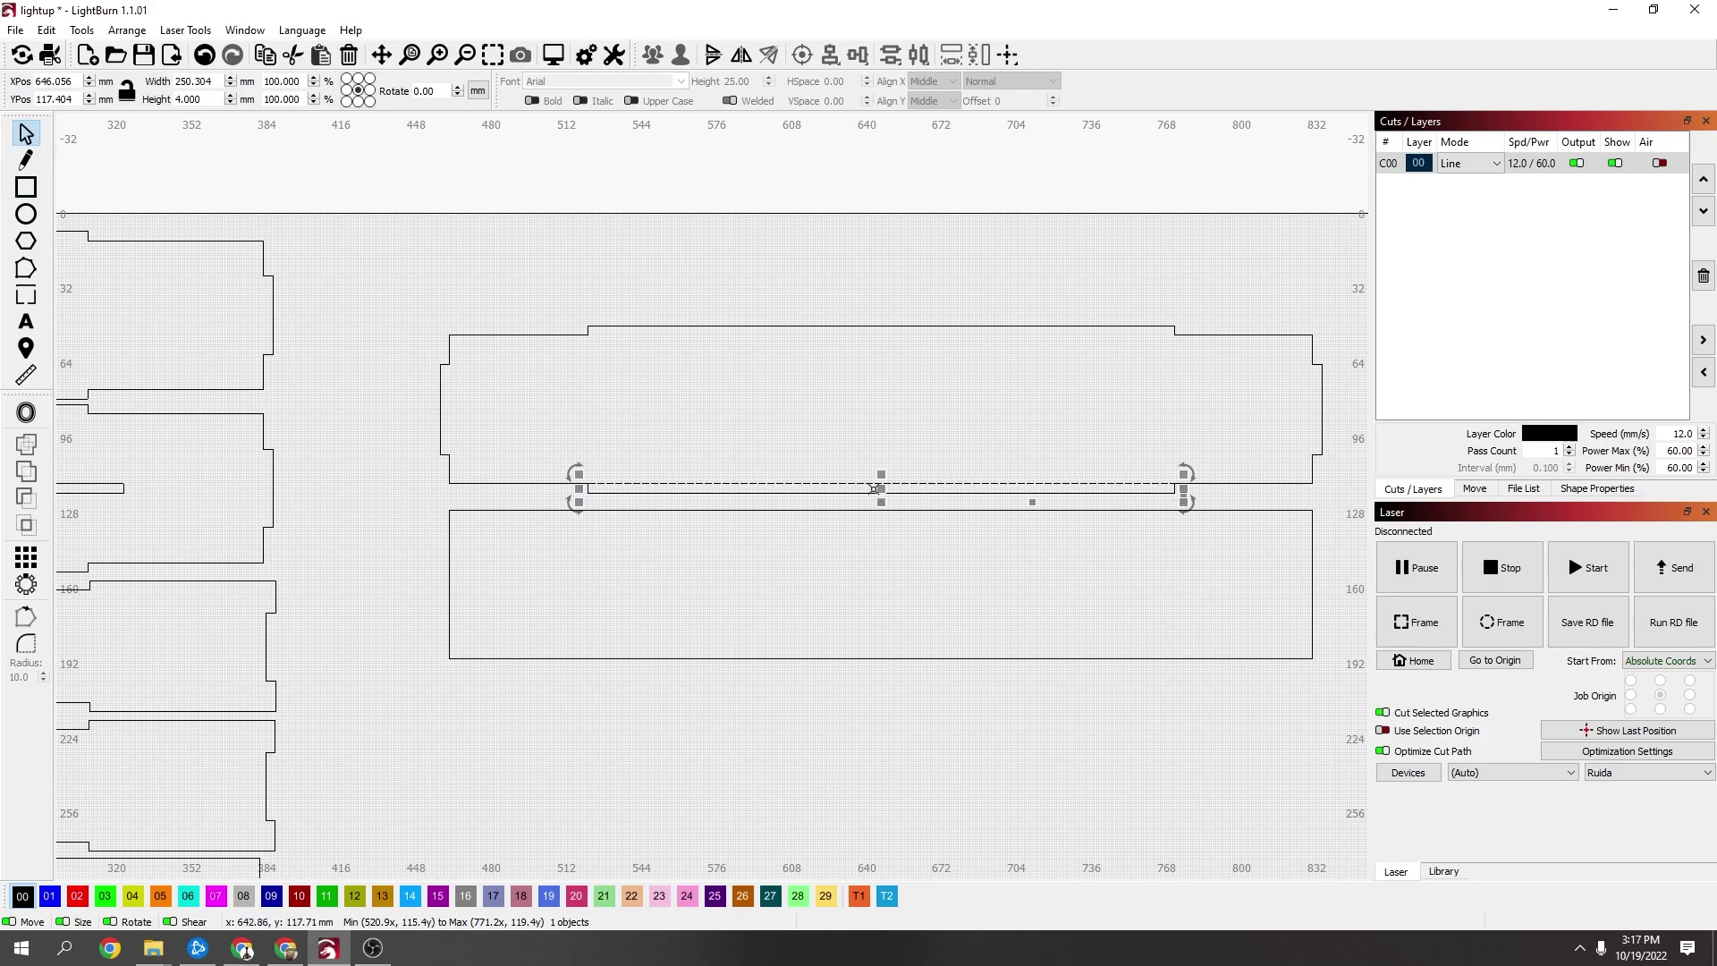
Nudge the thin slot into the panel, measure it, and set its width to 249.5 mm
drag(874, 488, 875, 464)
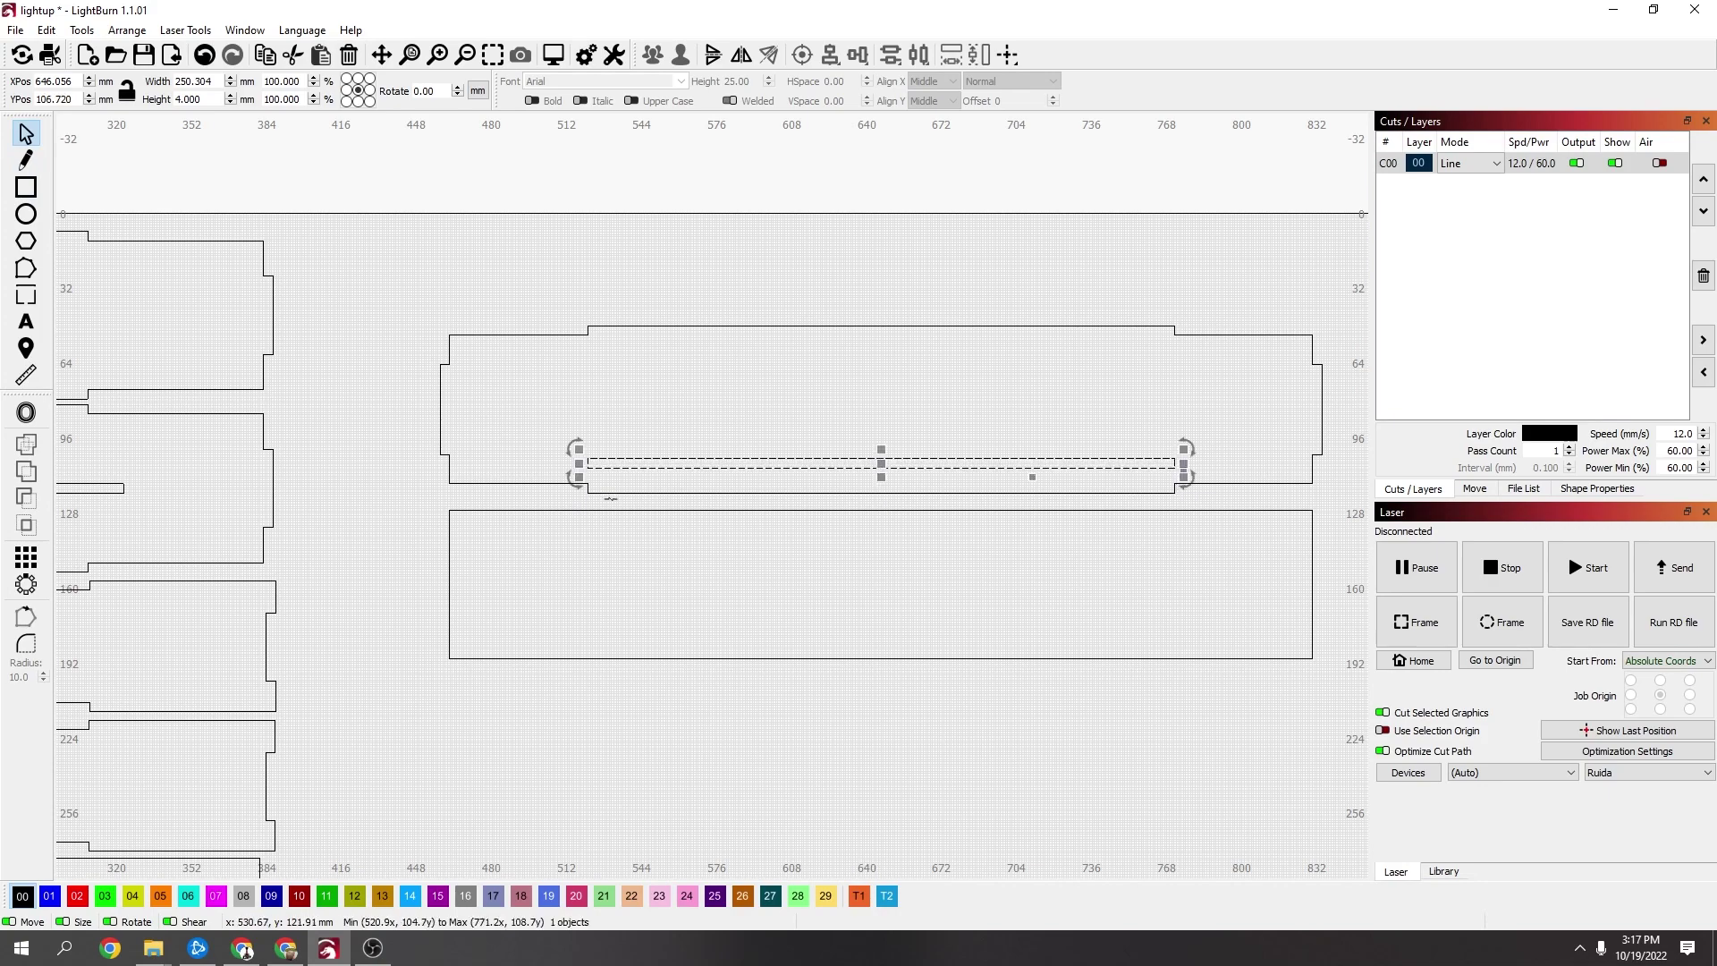
click(26, 374)
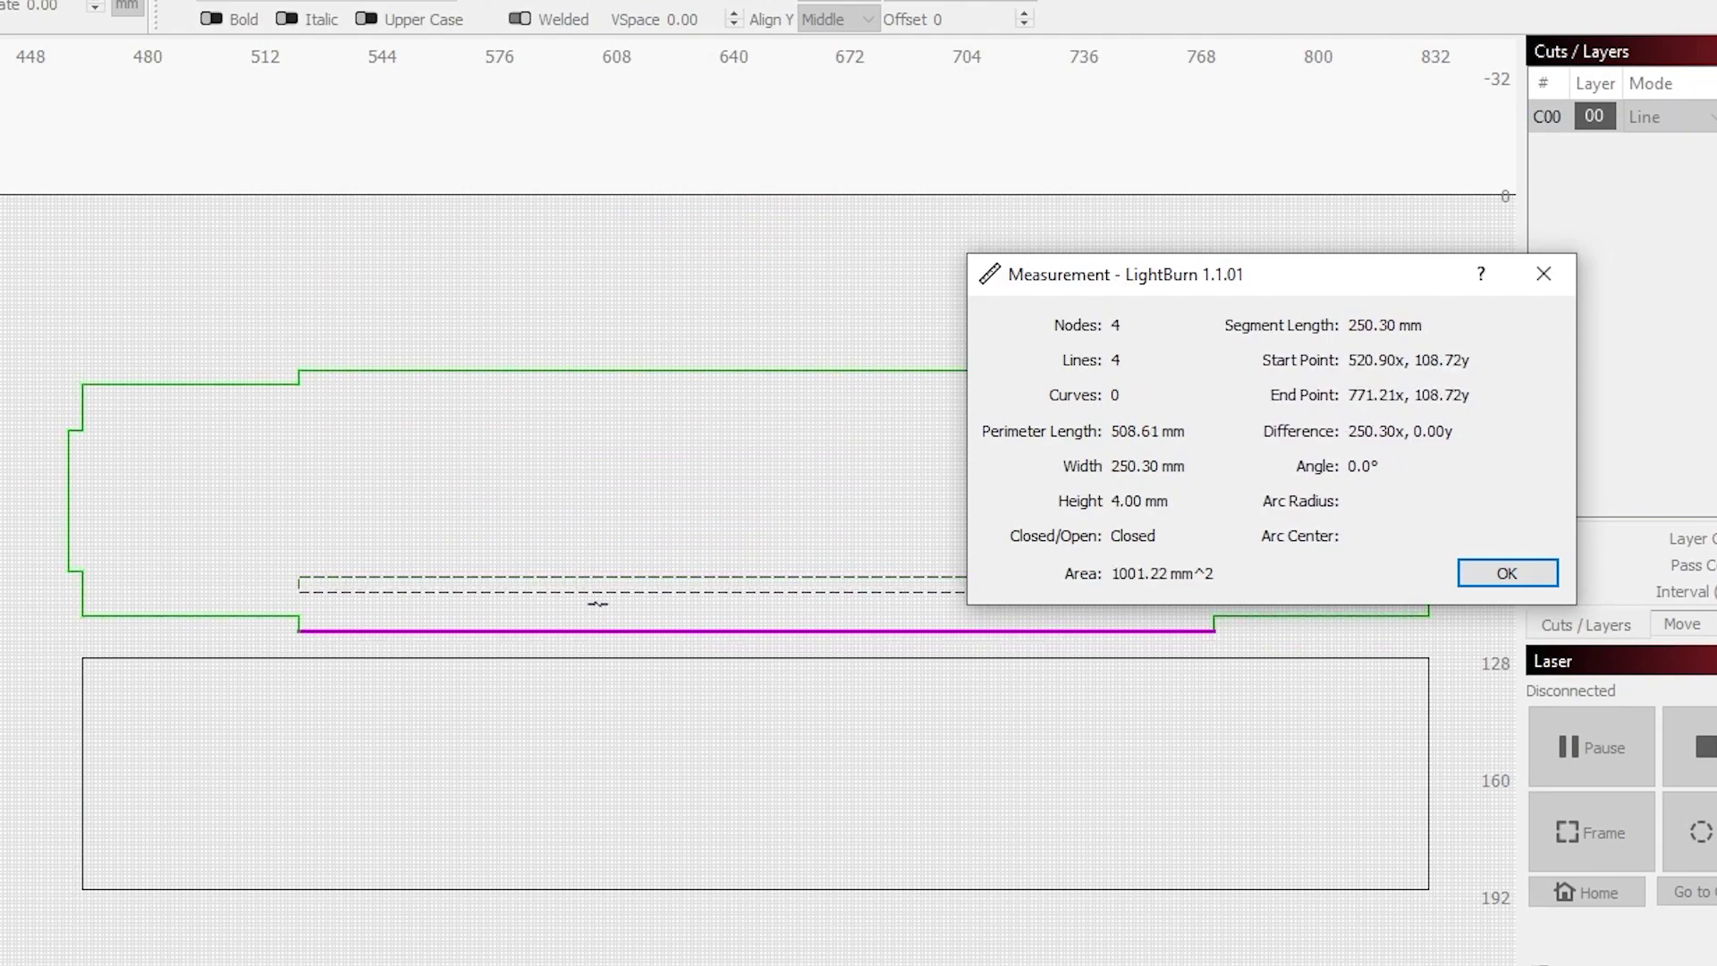
click(1508, 573)
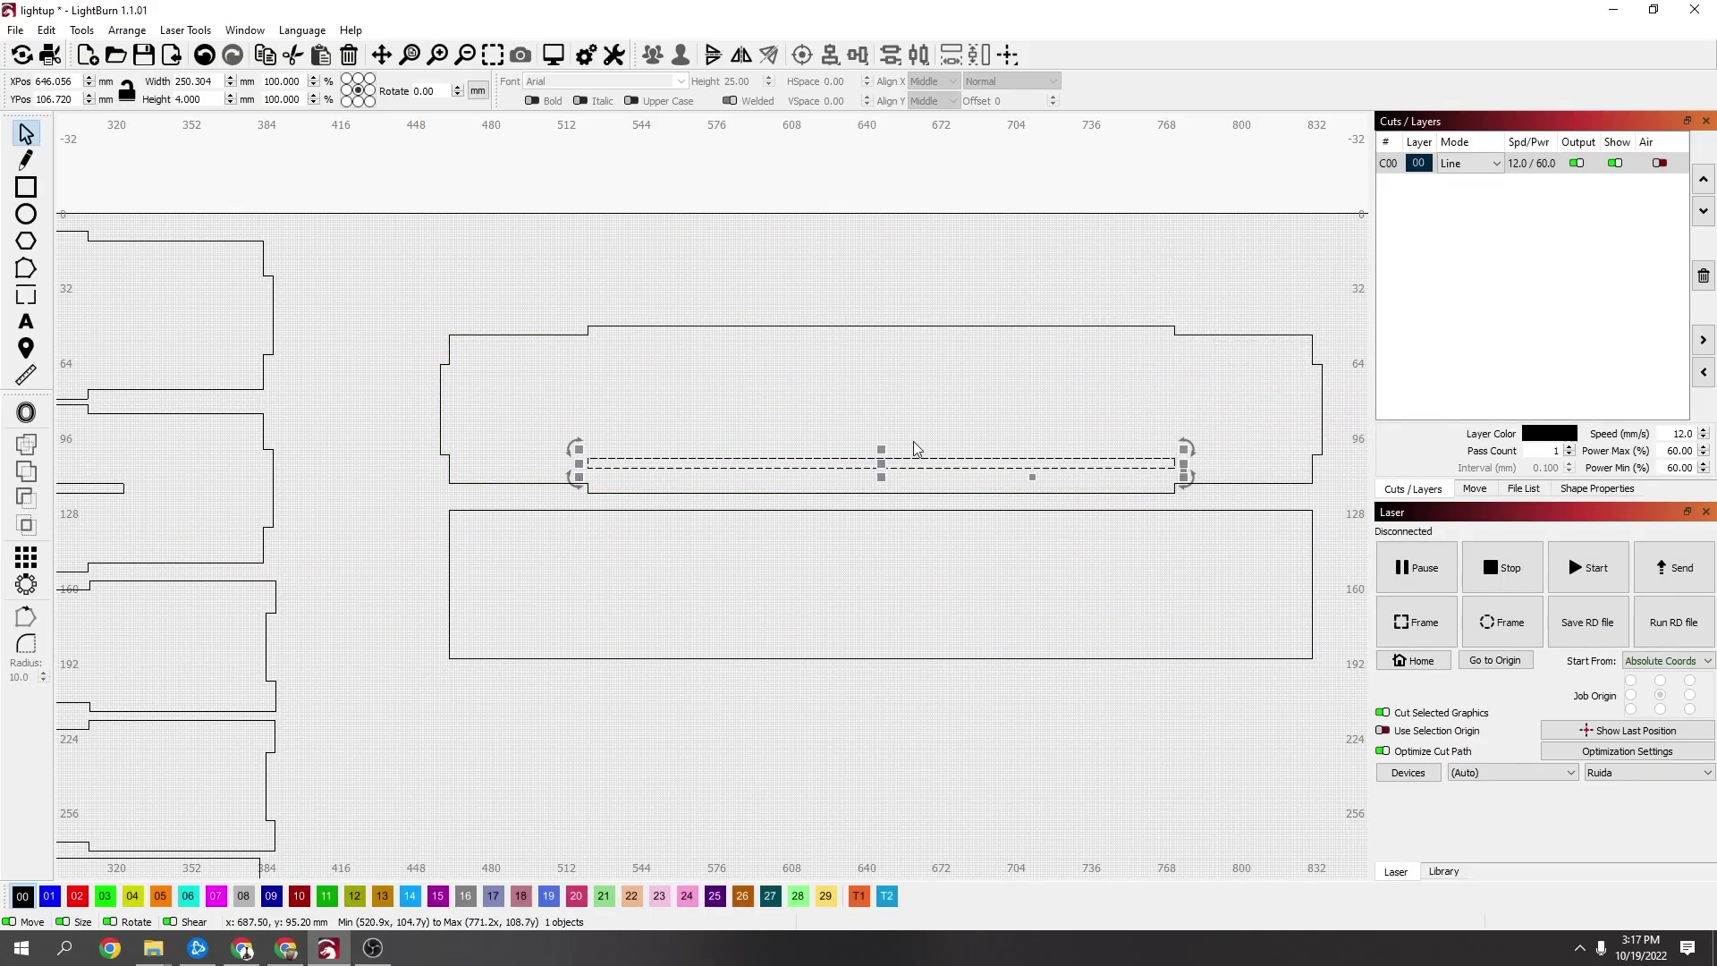
scroll(737, 623, up, 3)
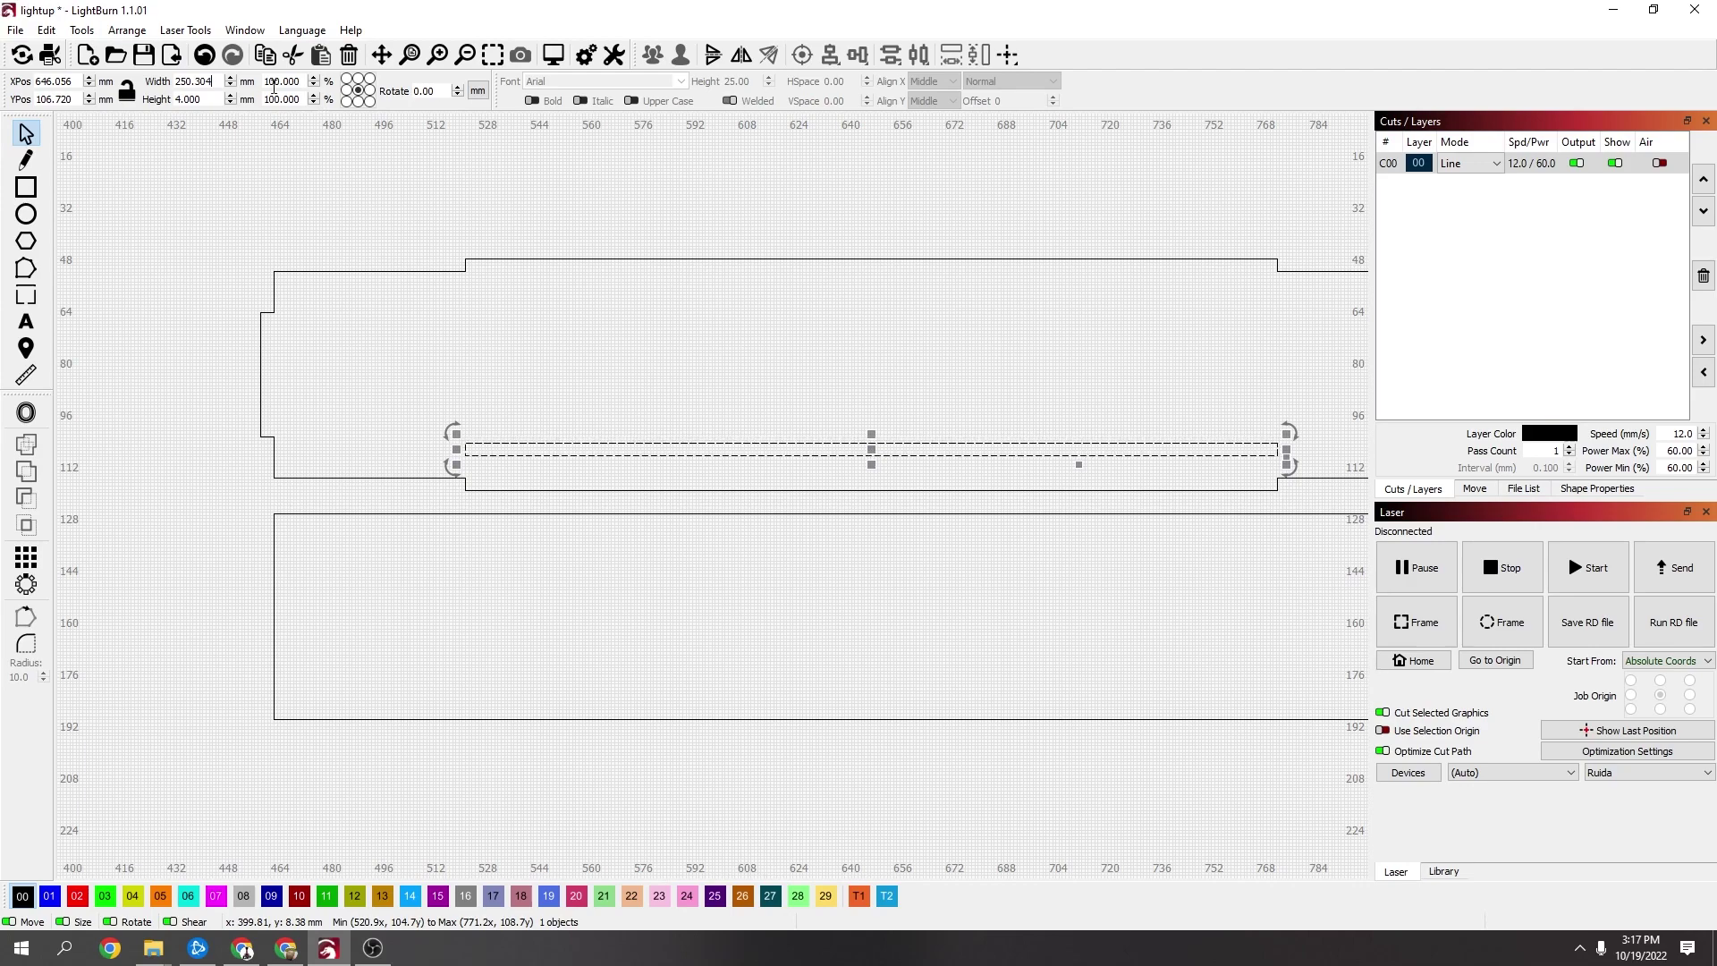
drag(182, 81, 189, 81)
text(49.5)
key(Return)
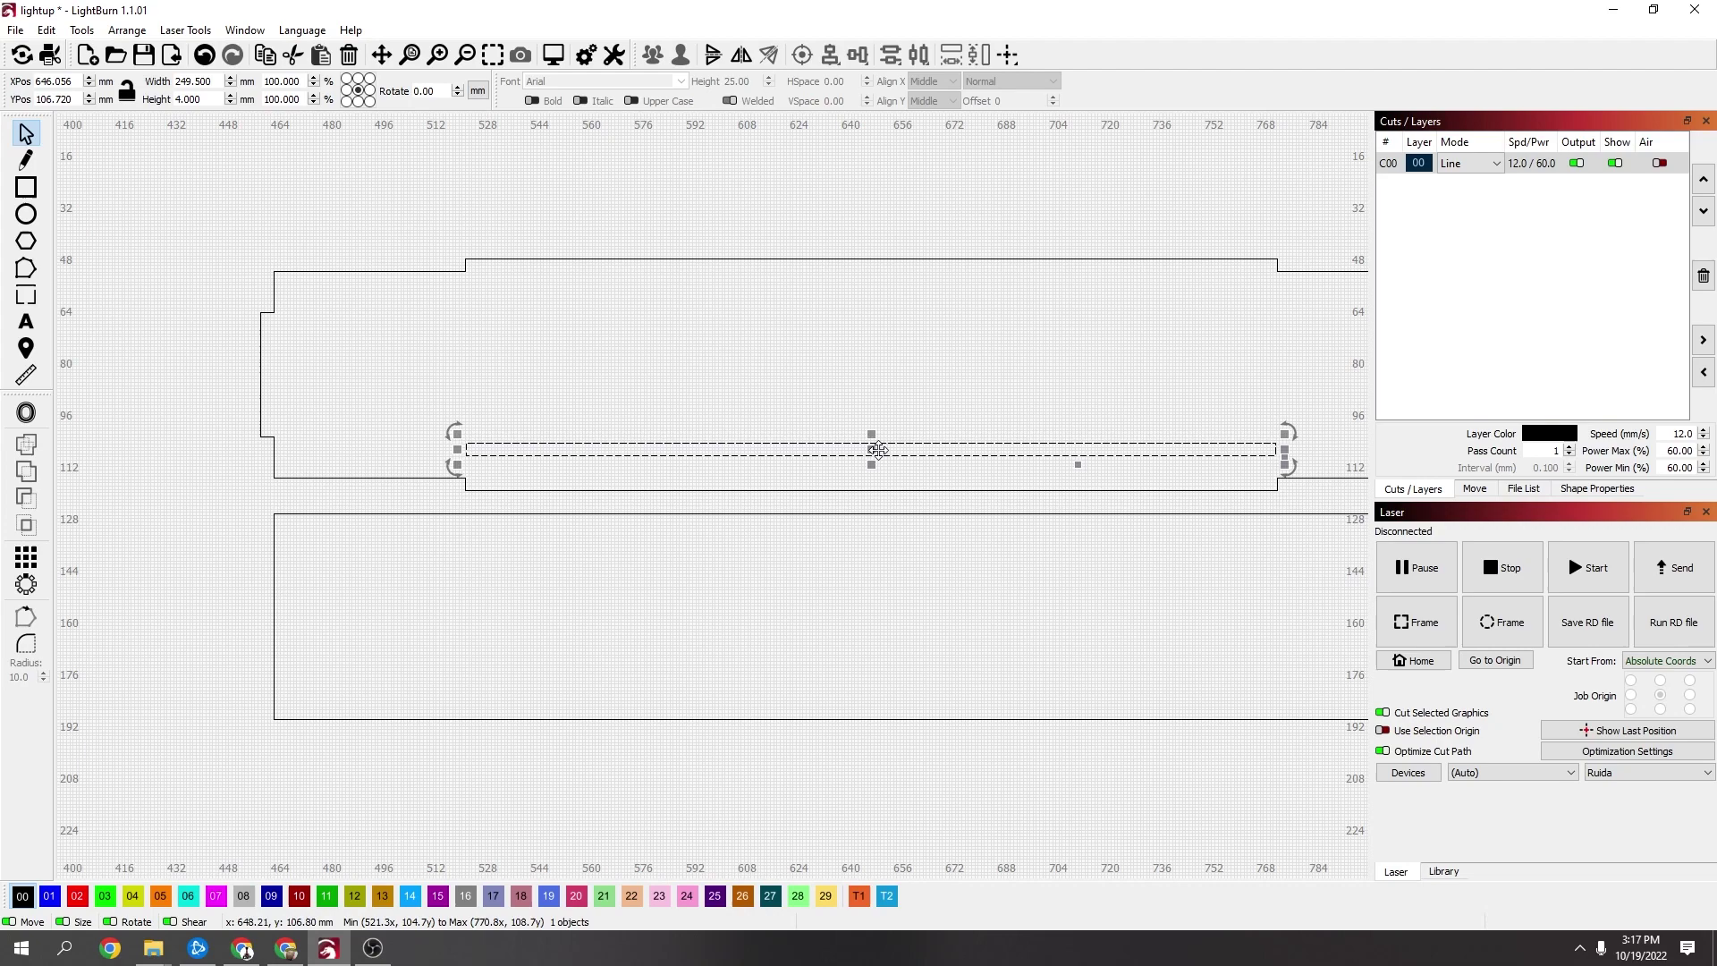
Lower the thin strip onto the panel's edge and place a copy of it at the bottom
drag(871, 449, 870, 484)
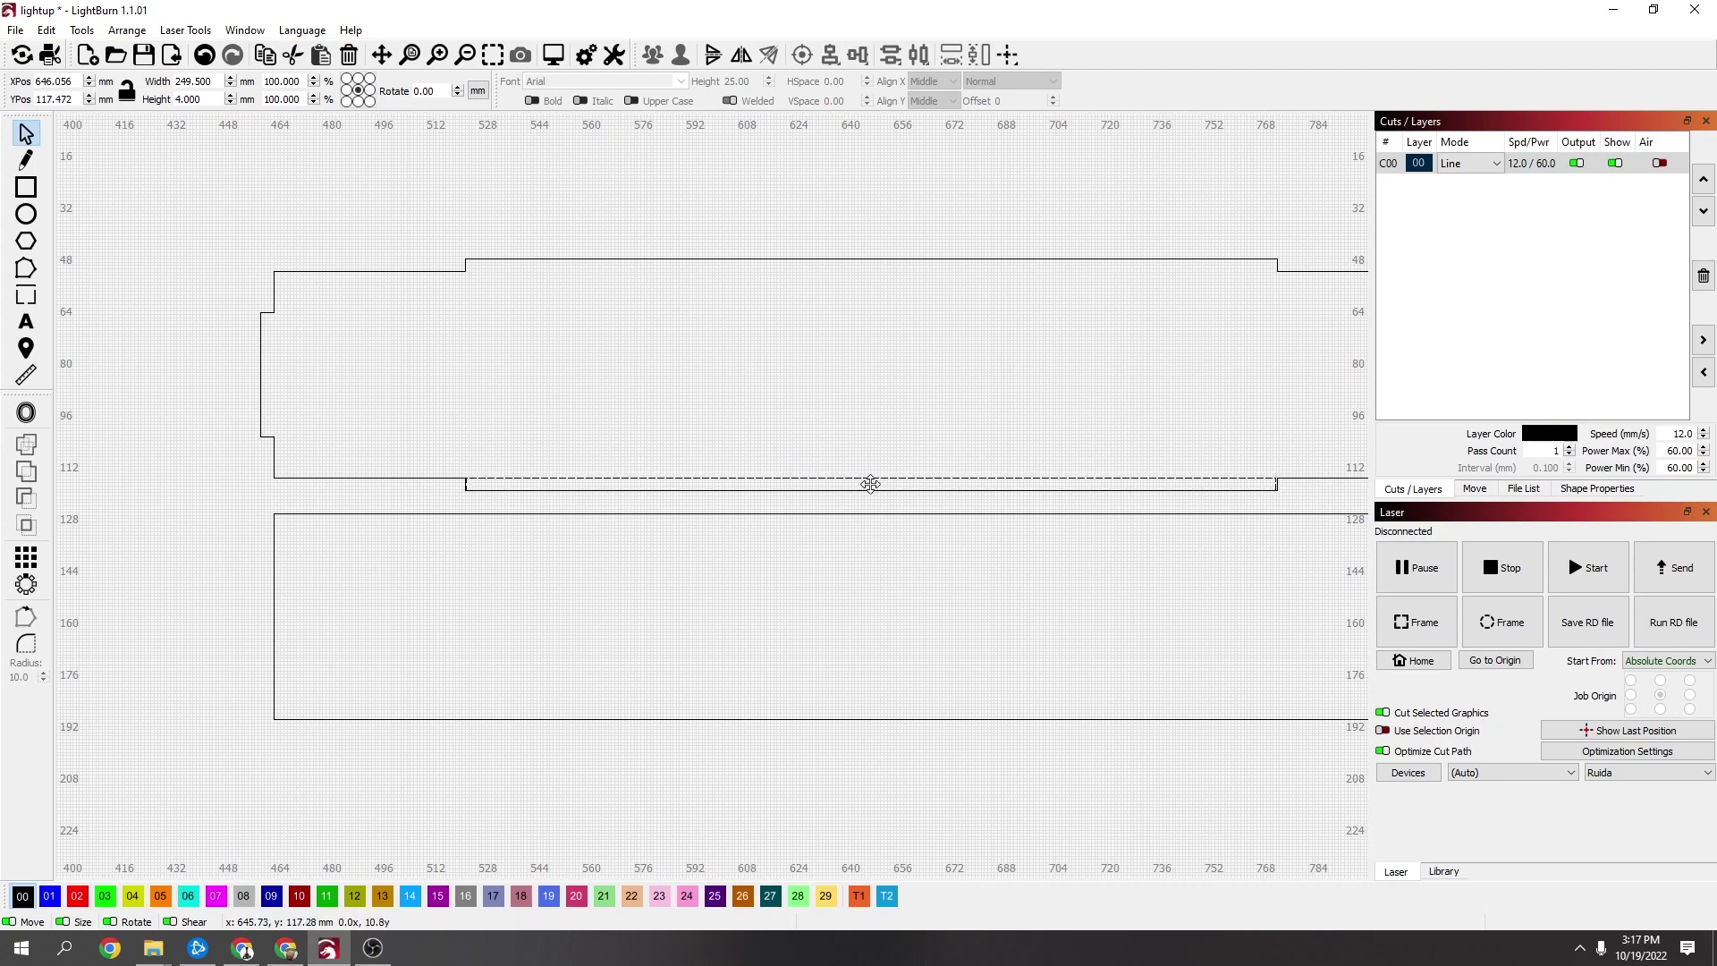
scroll(1273, 492, up, 5)
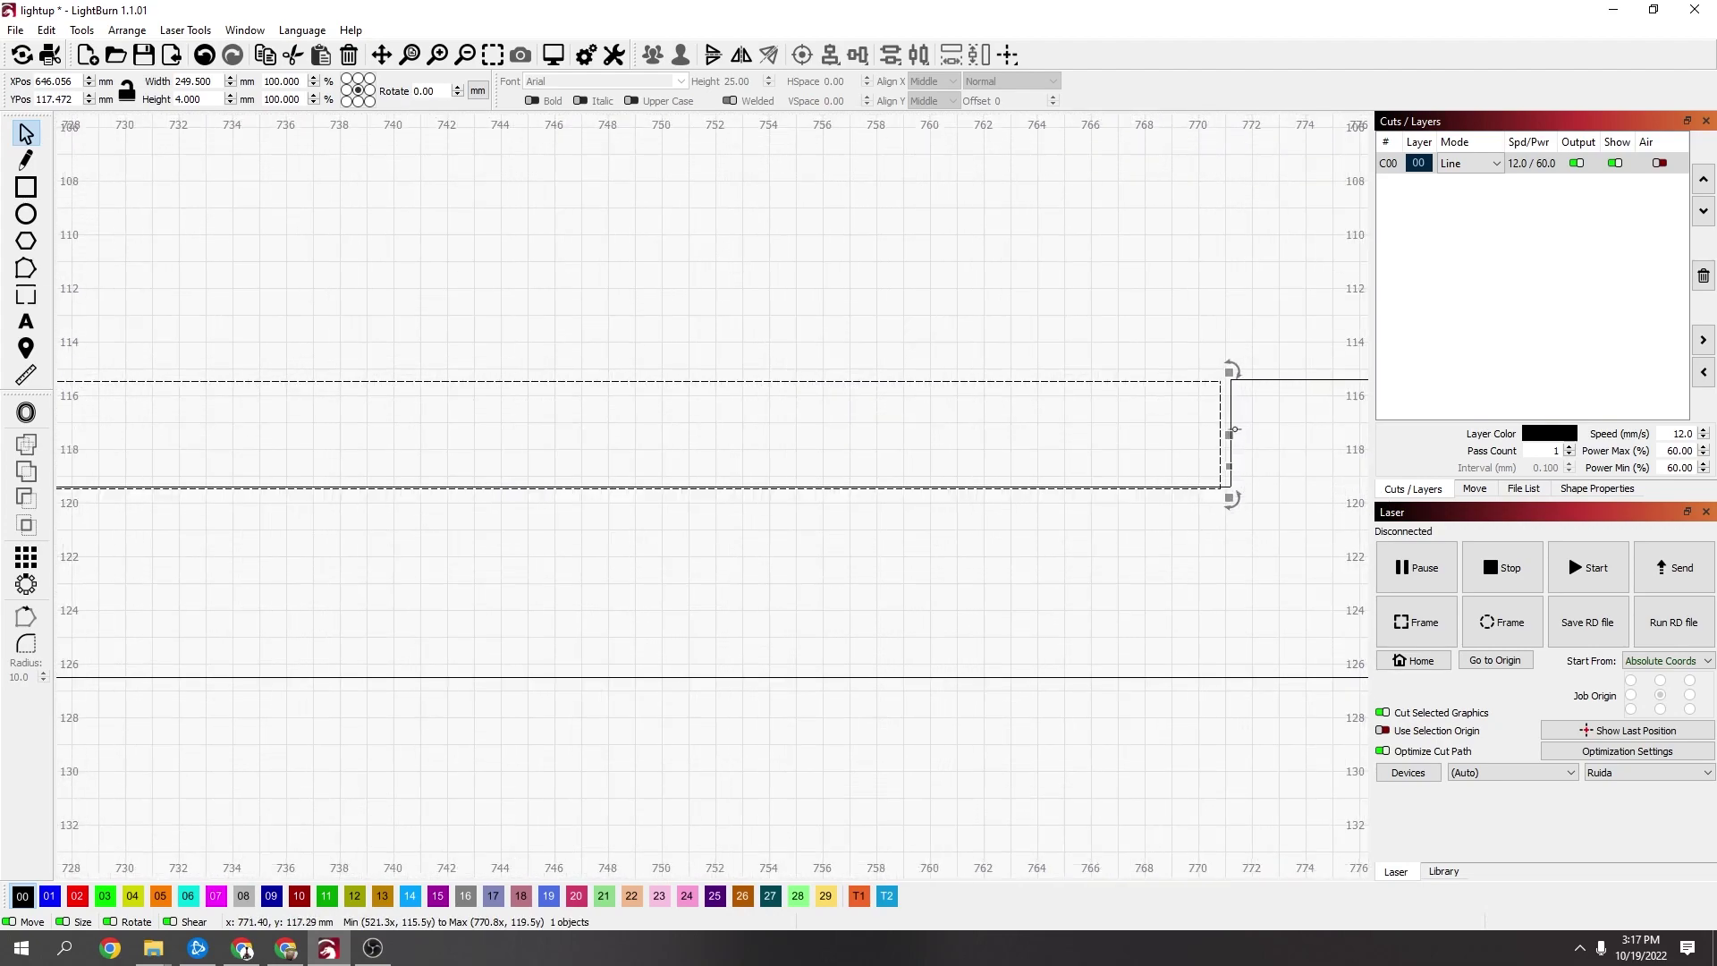
scroll(795, 494, down, 5)
scroll(554, 501, down, 6)
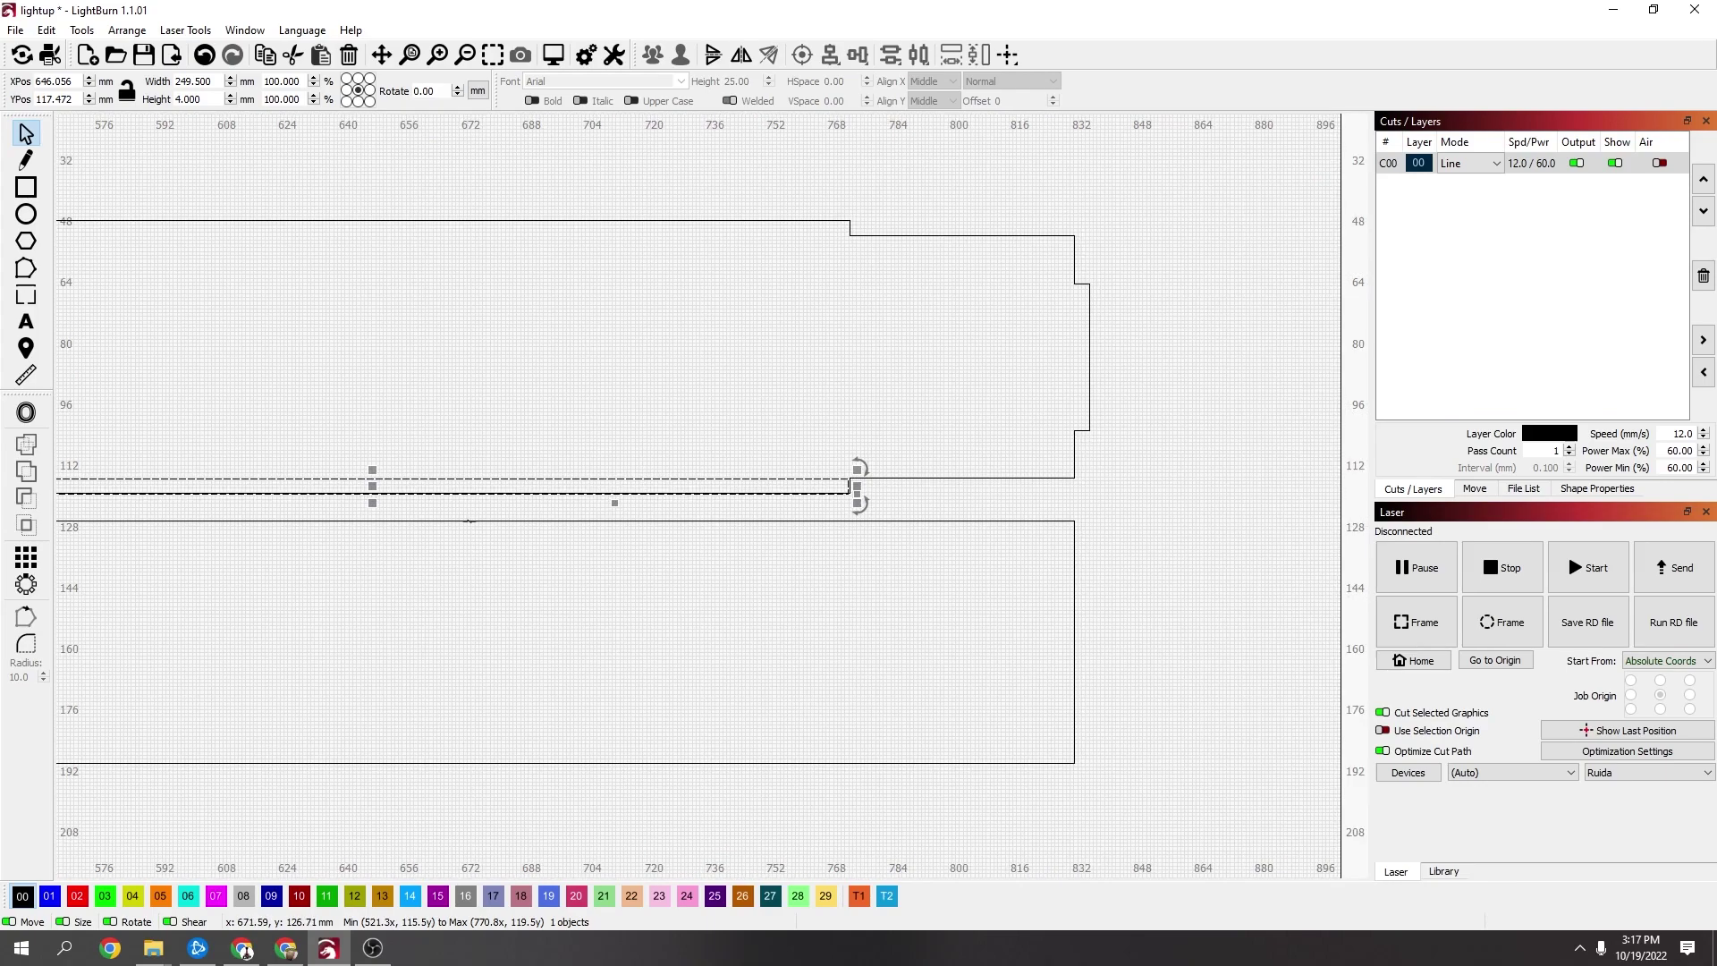
scroll(507, 520, up, 4)
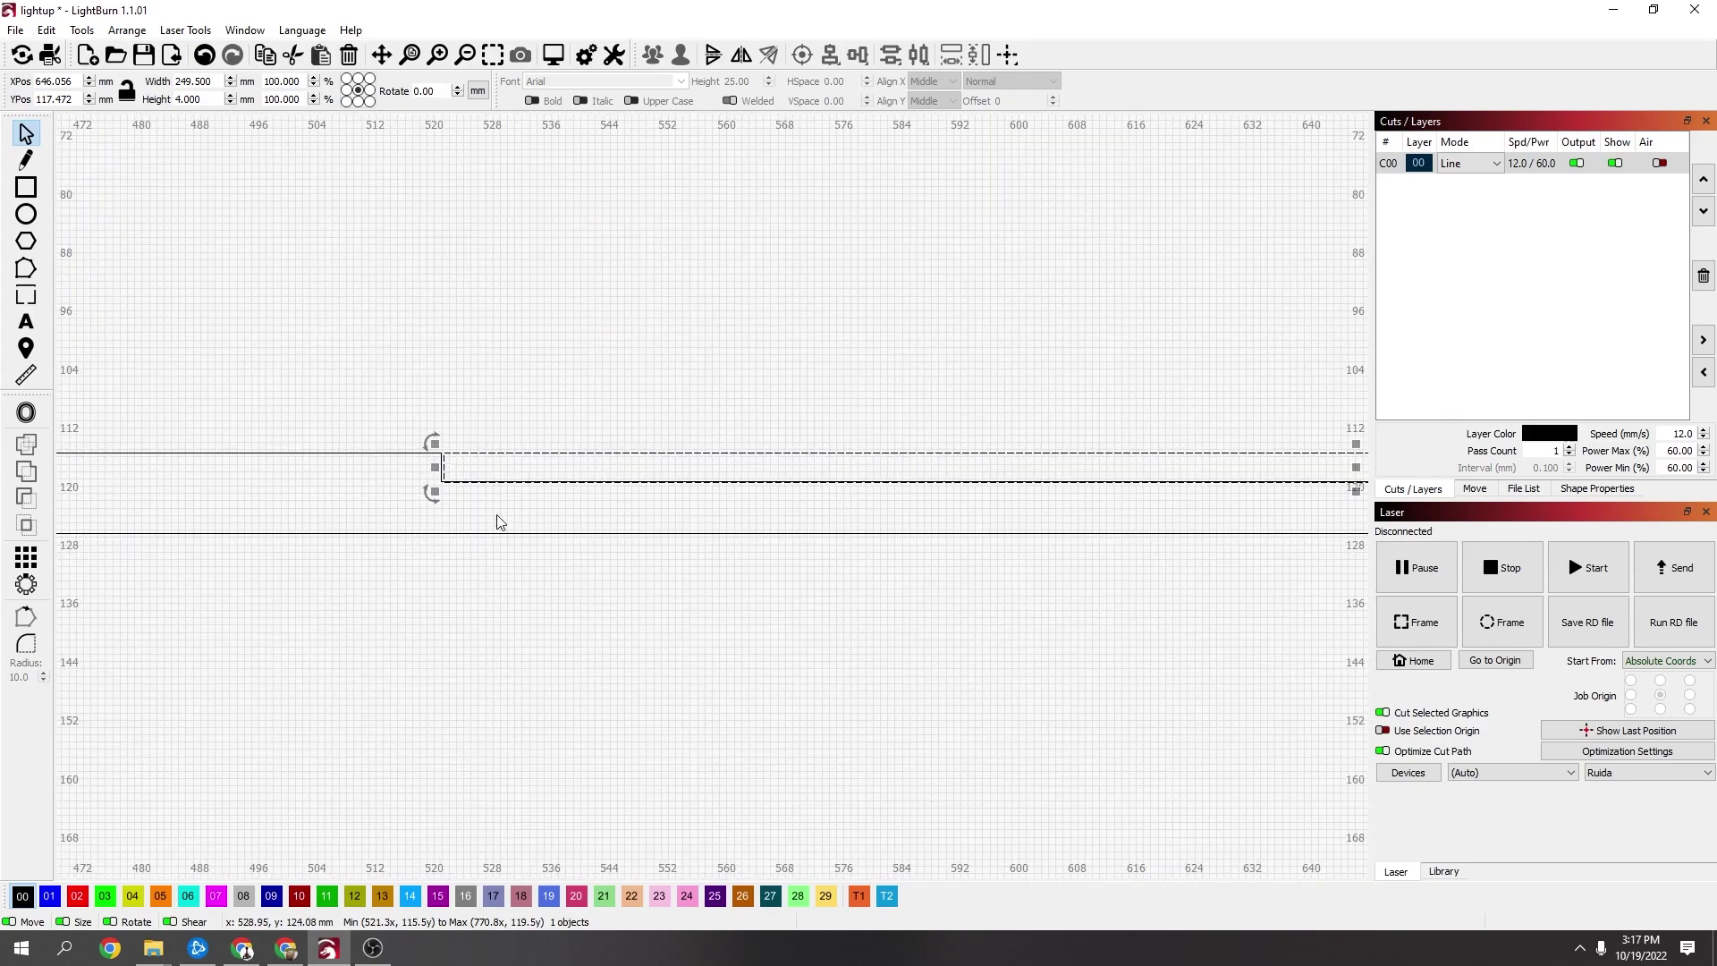
scroll(492, 514, down, 3)
shift+click(934, 508)
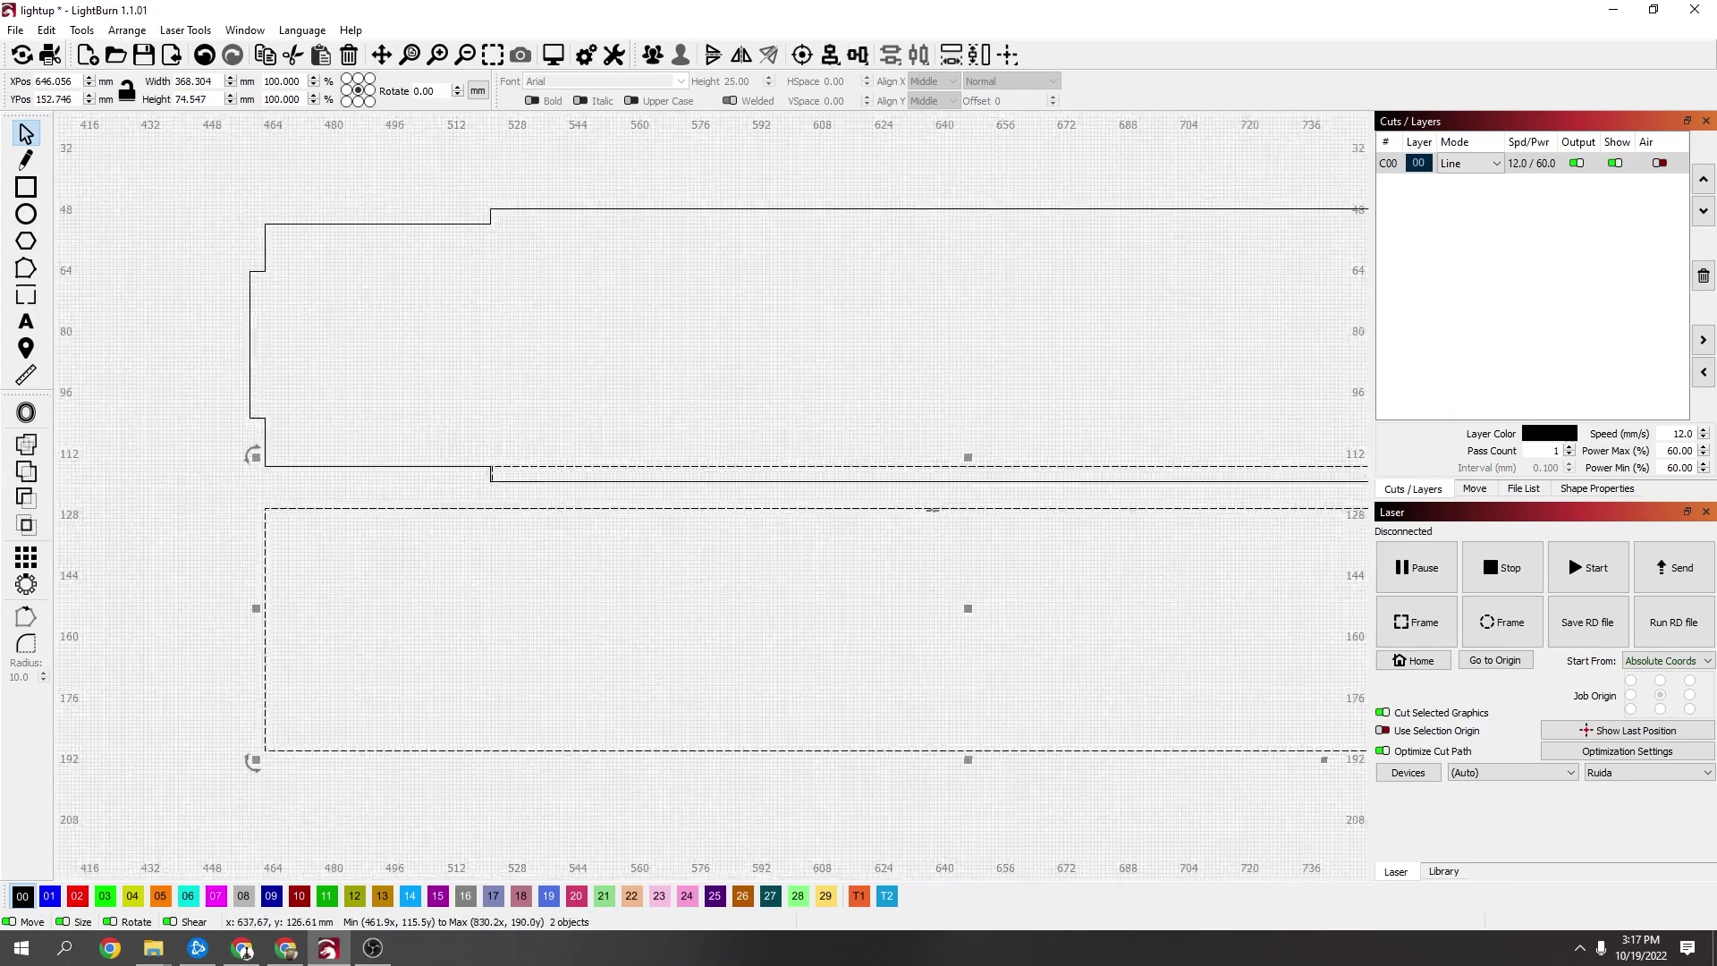
click(933, 504)
click(937, 466)
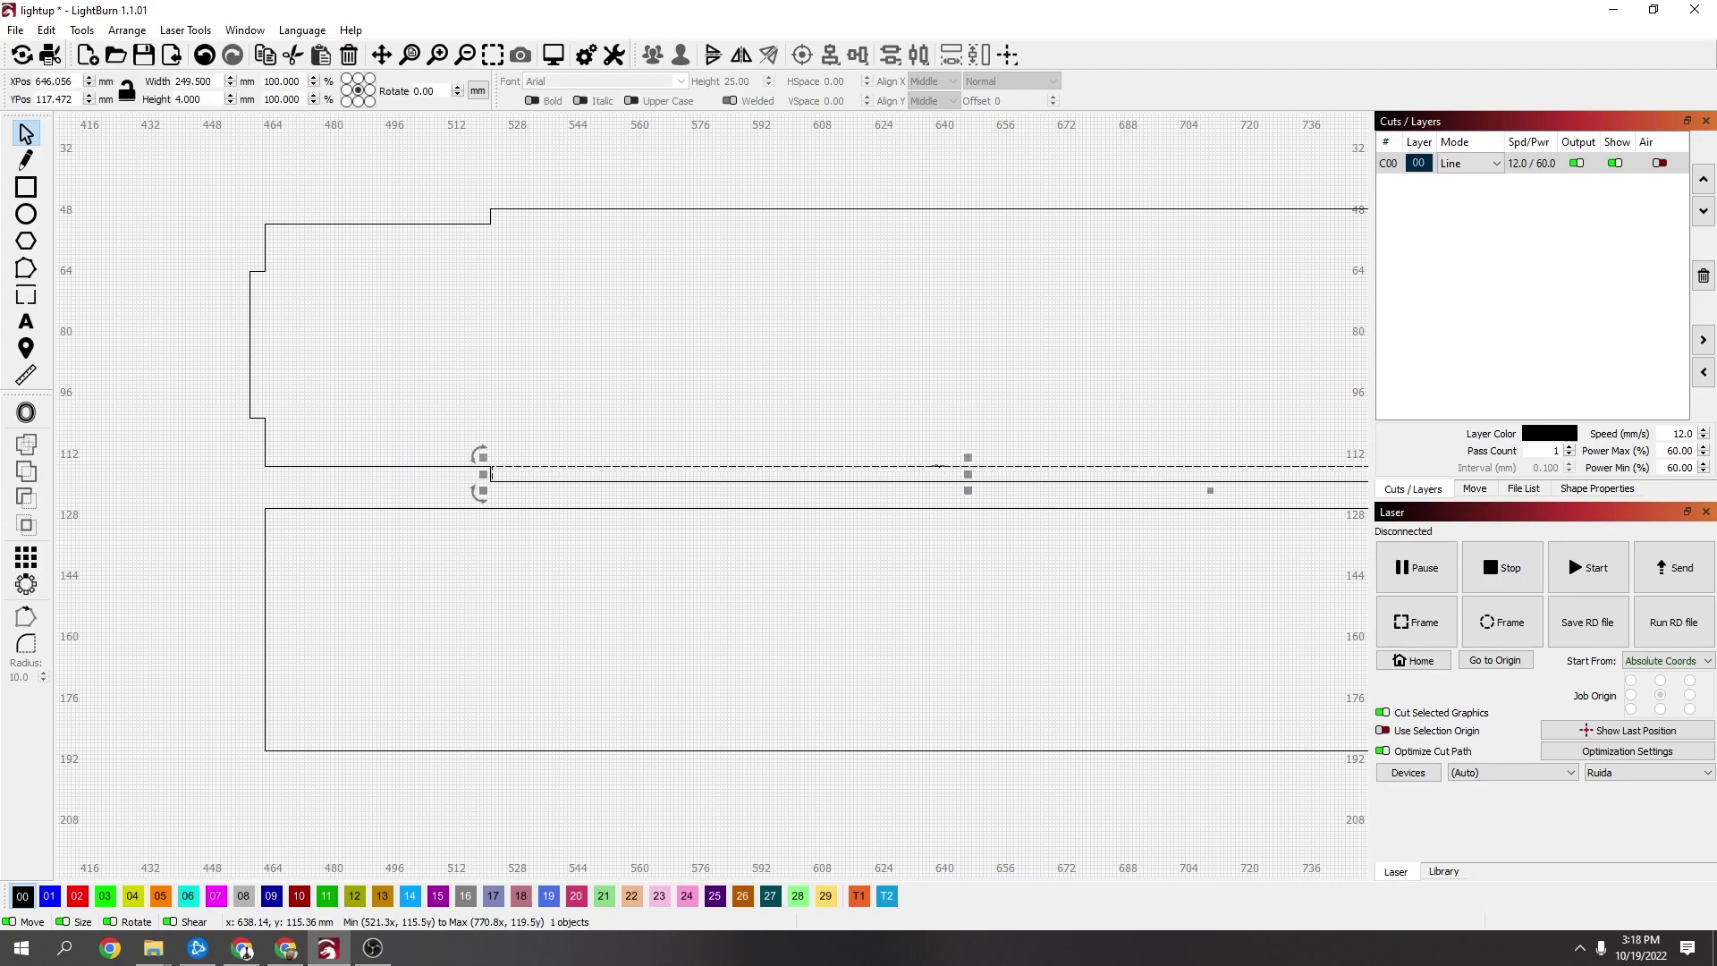
drag(968, 477, 967, 761)
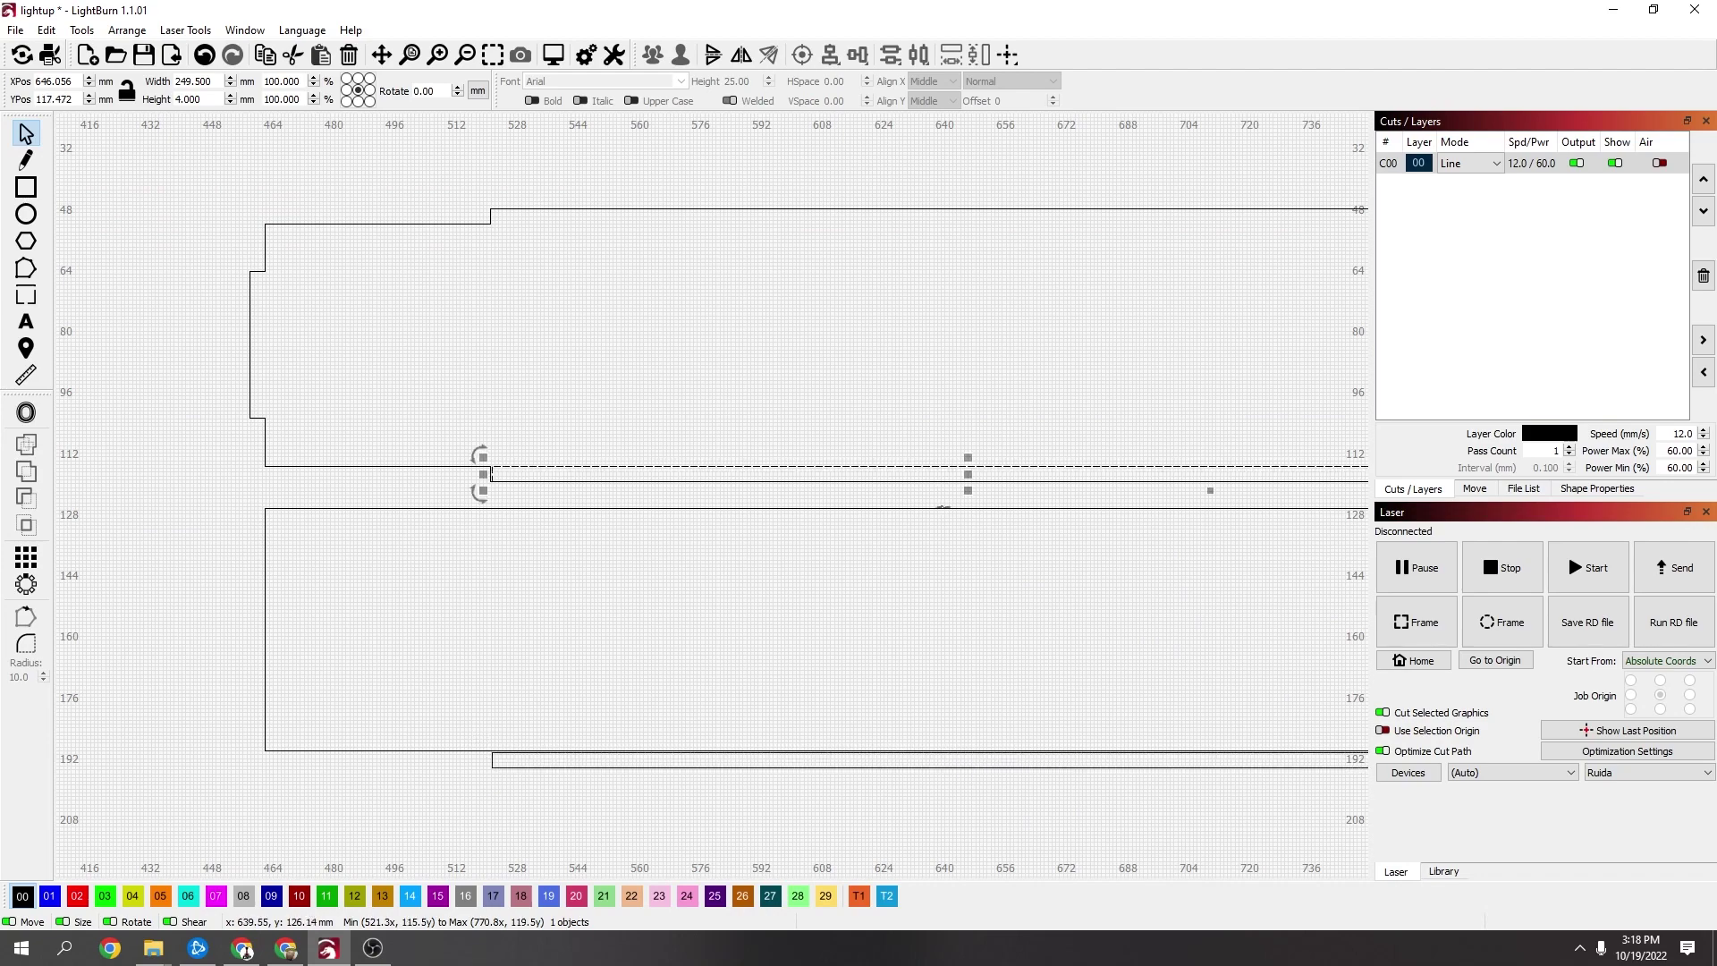
Top-align the strip with the lower panel and weld them into one outline
shift+click(956, 509)
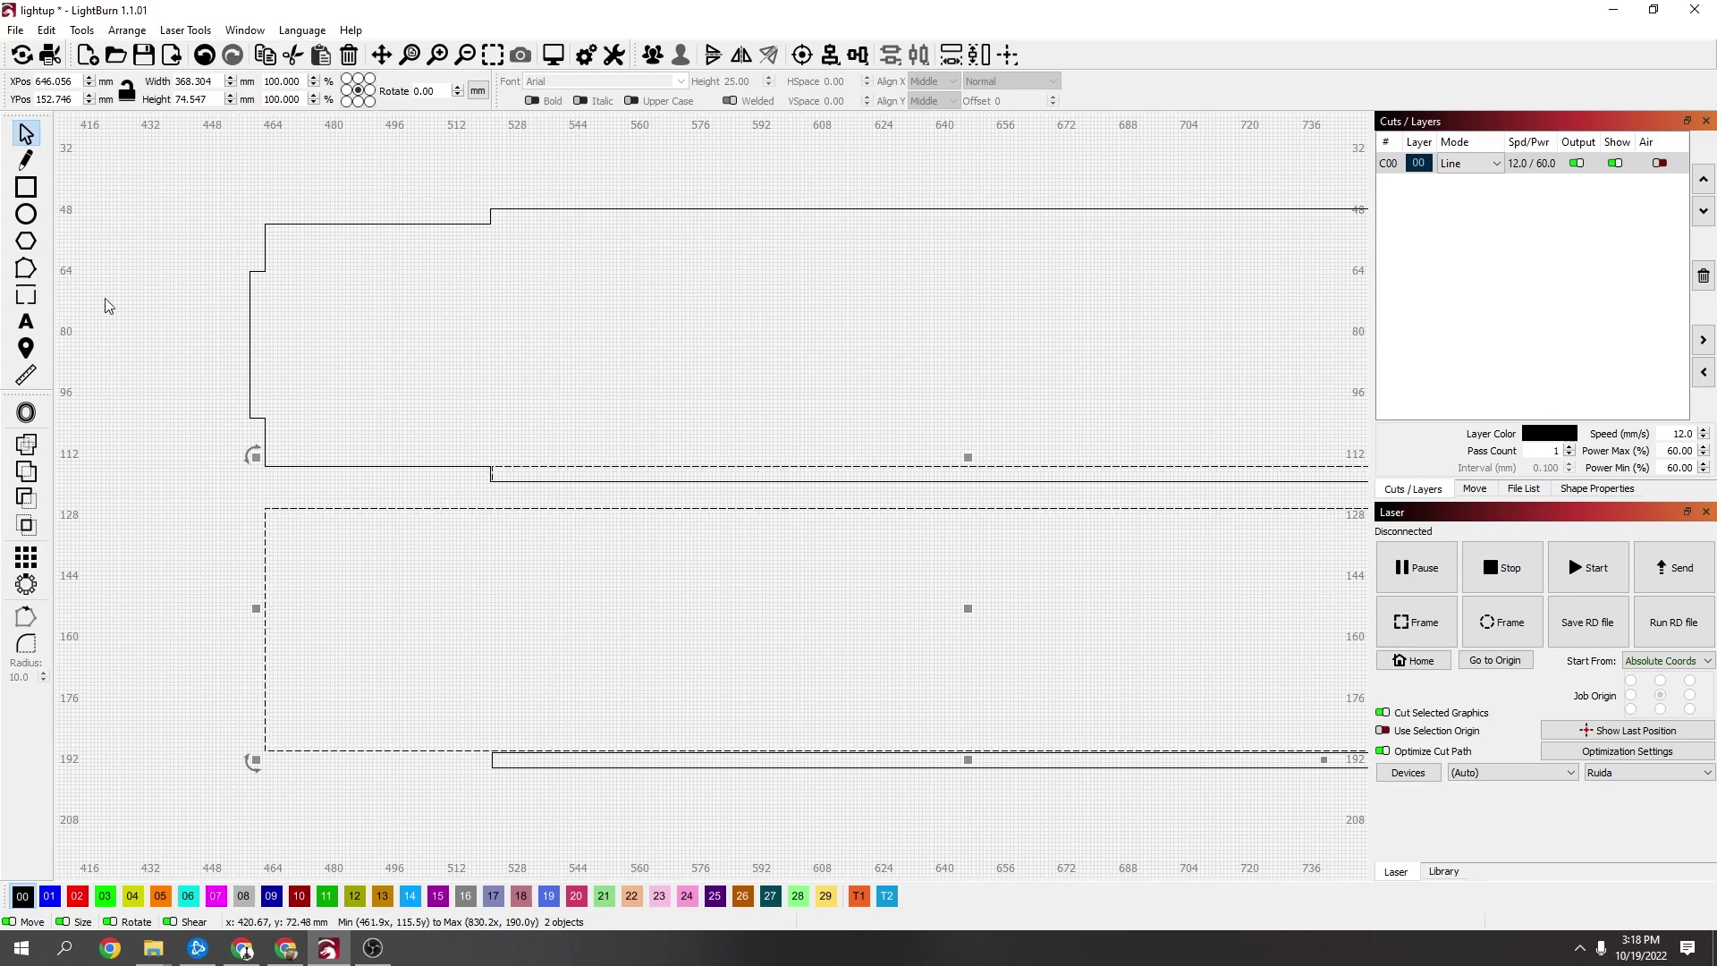
click(857, 56)
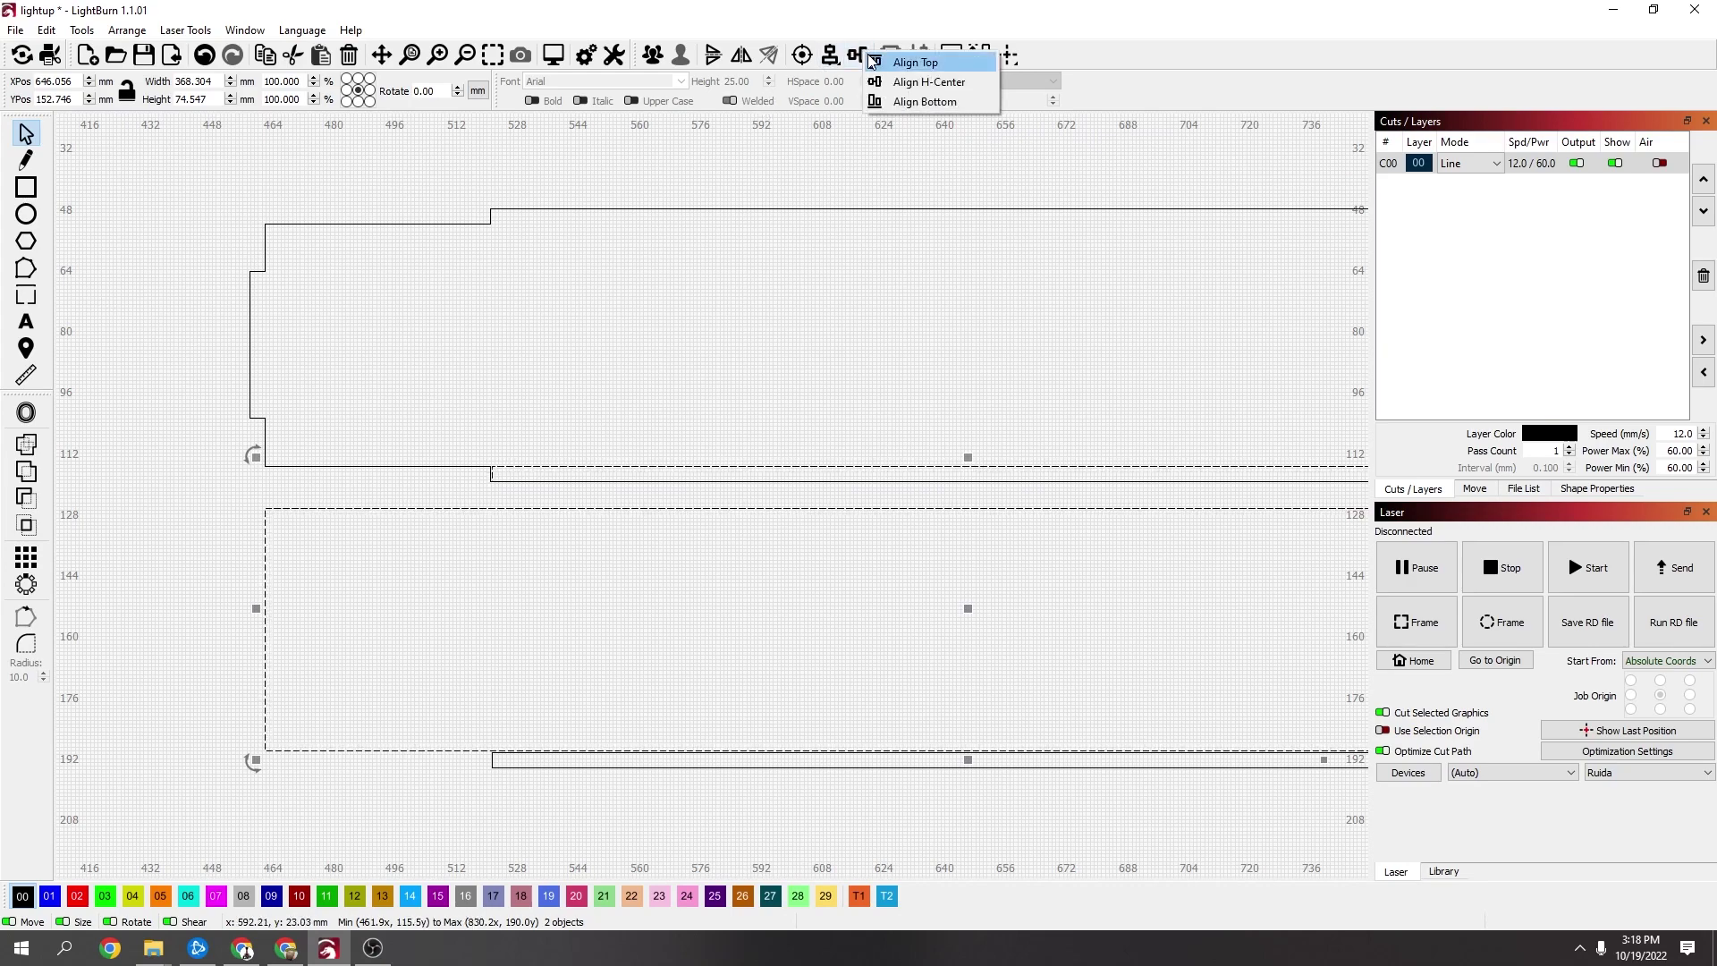
click(920, 62)
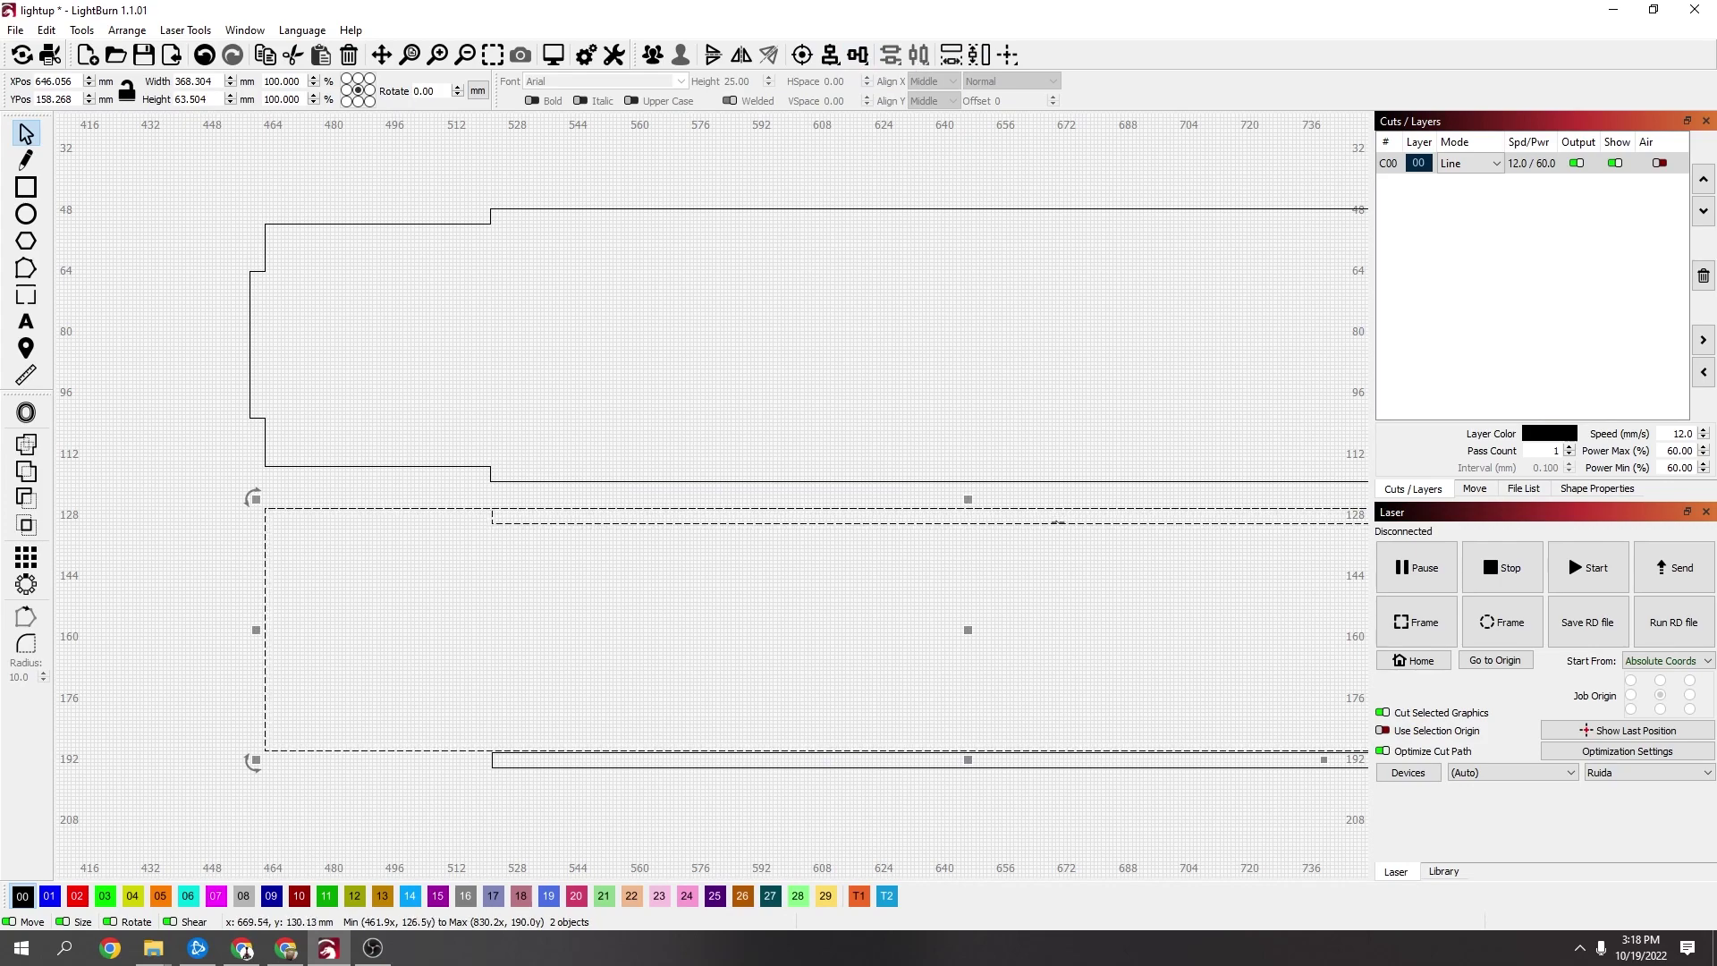
click(26, 452)
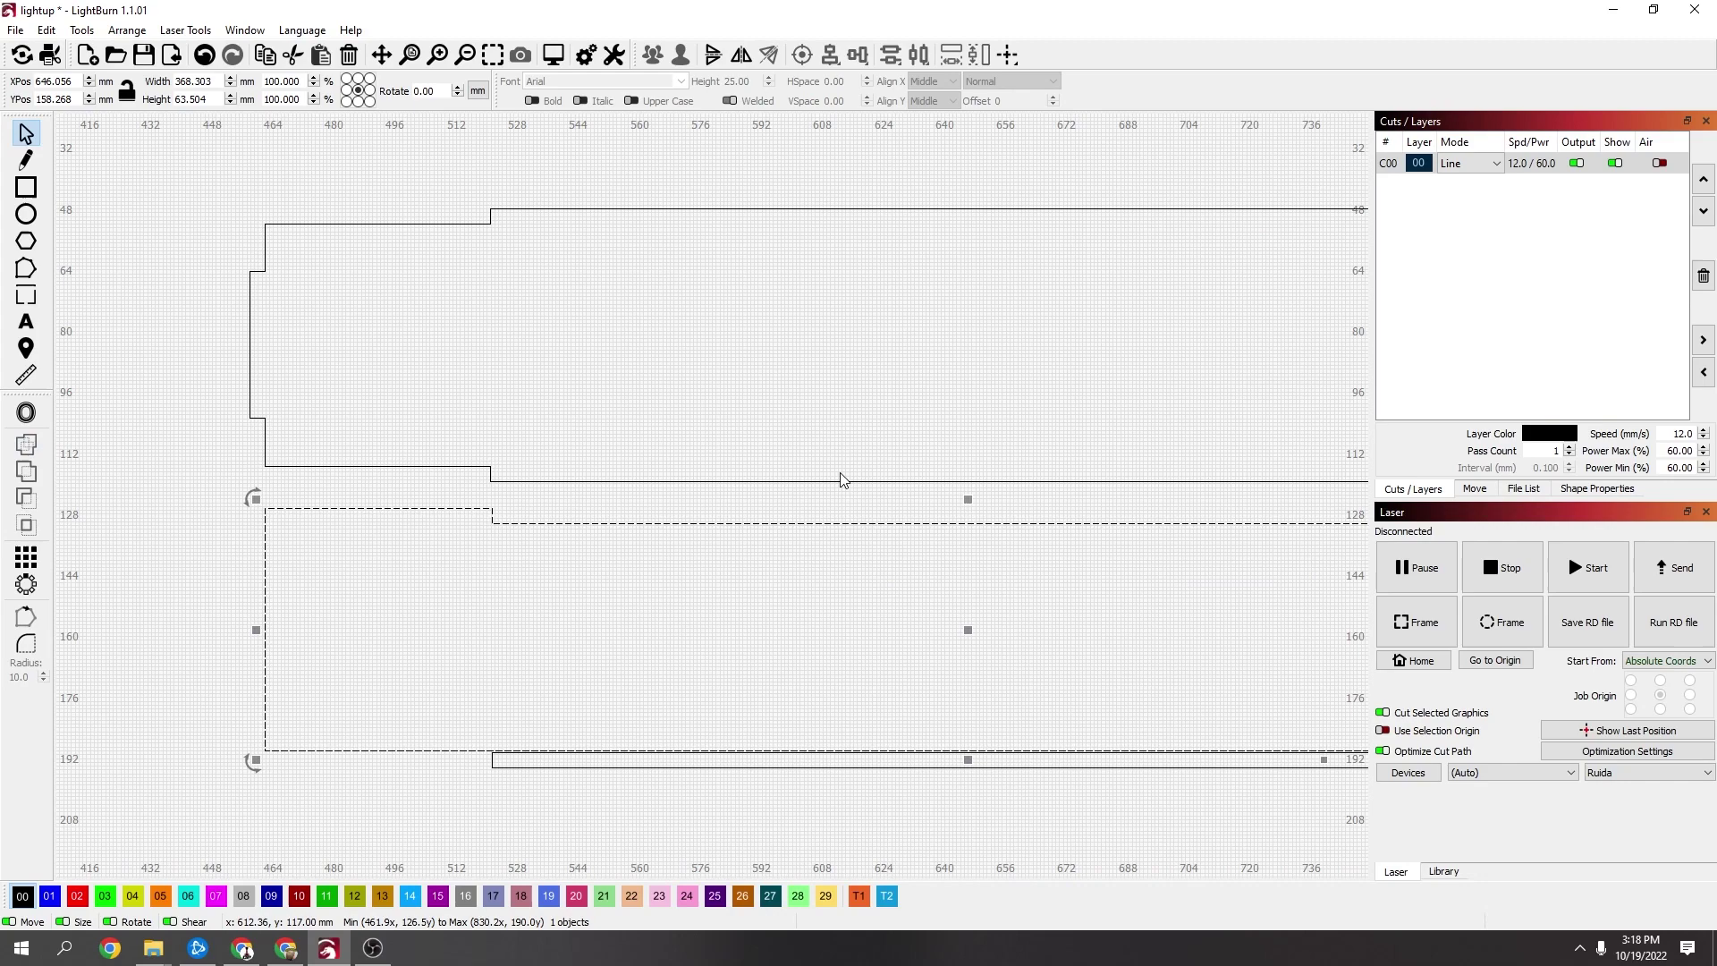
scroll(841, 481, down, 1)
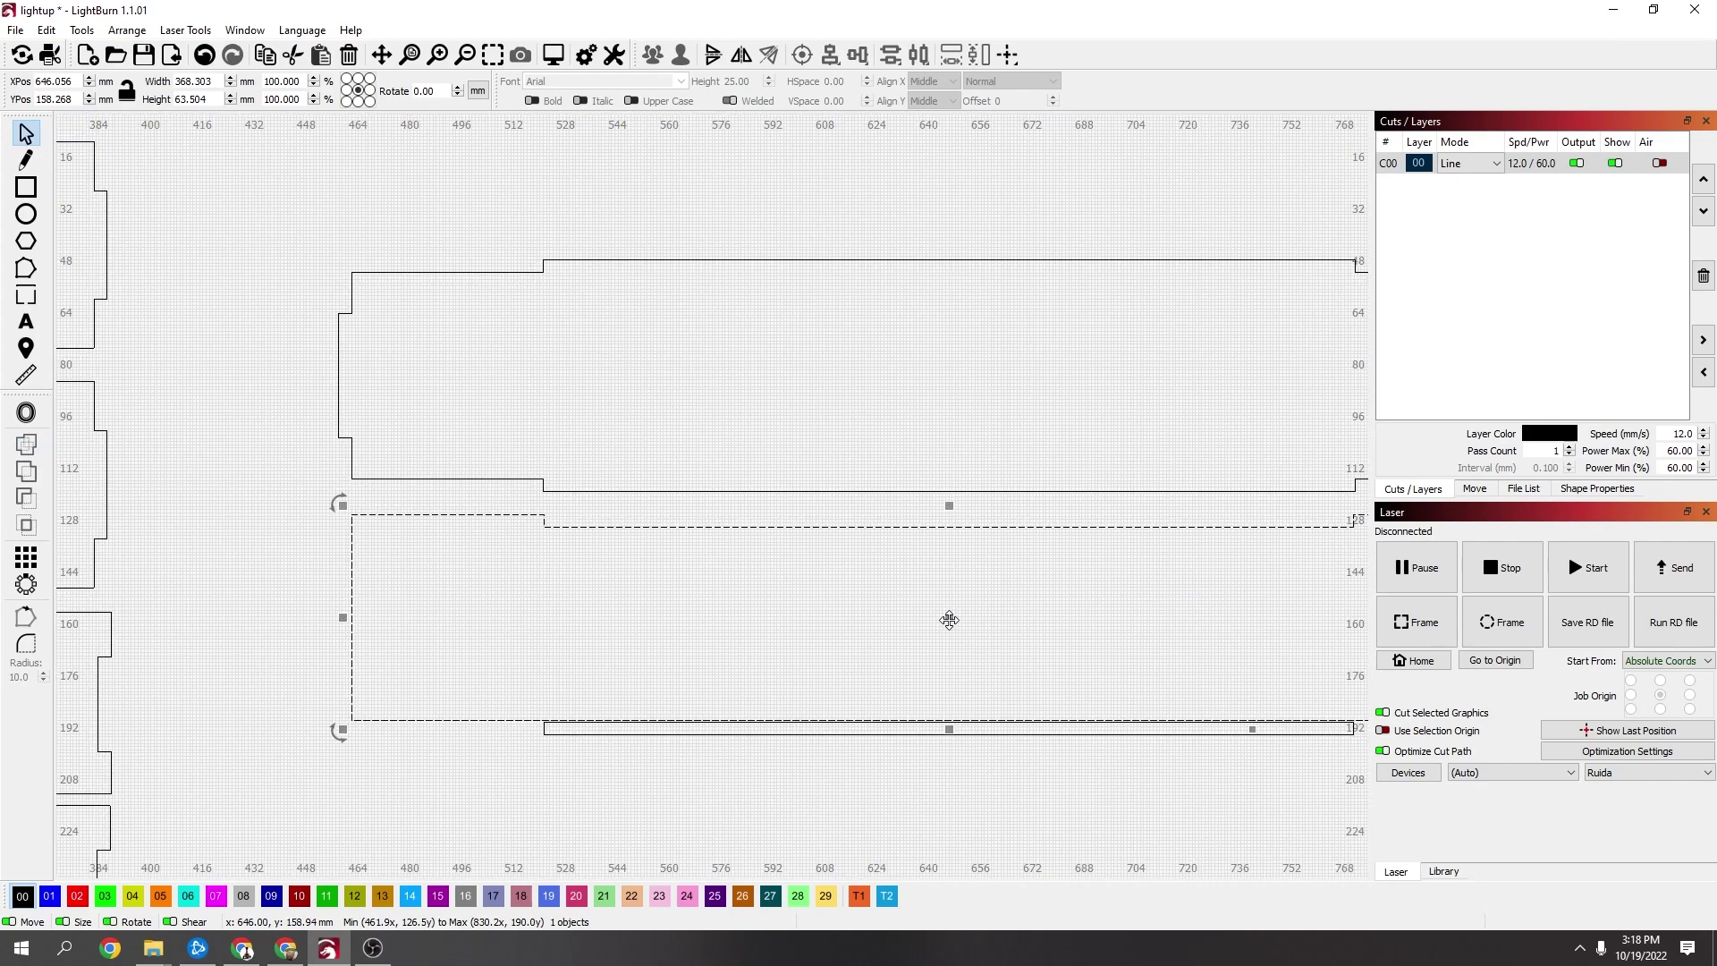
Shift the welded panel up about 10.5 mm
drag(949, 620, 942, 583)
scroll(537, 475, up, 12)
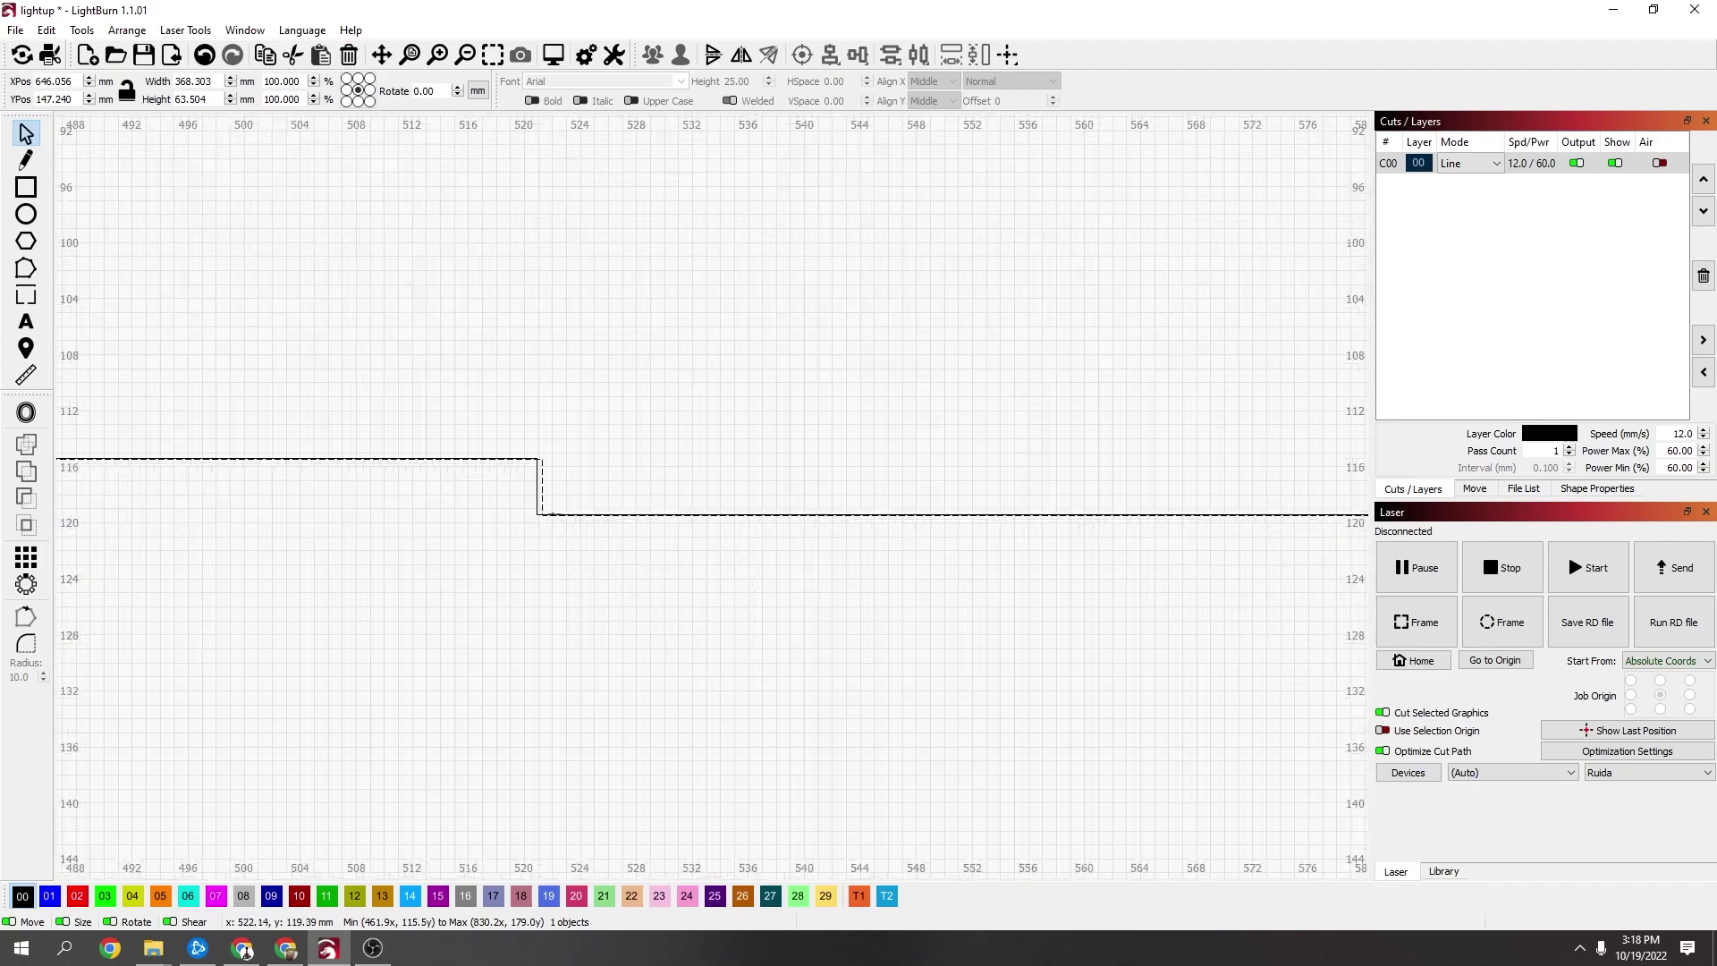
scroll(524, 416, down, 12)
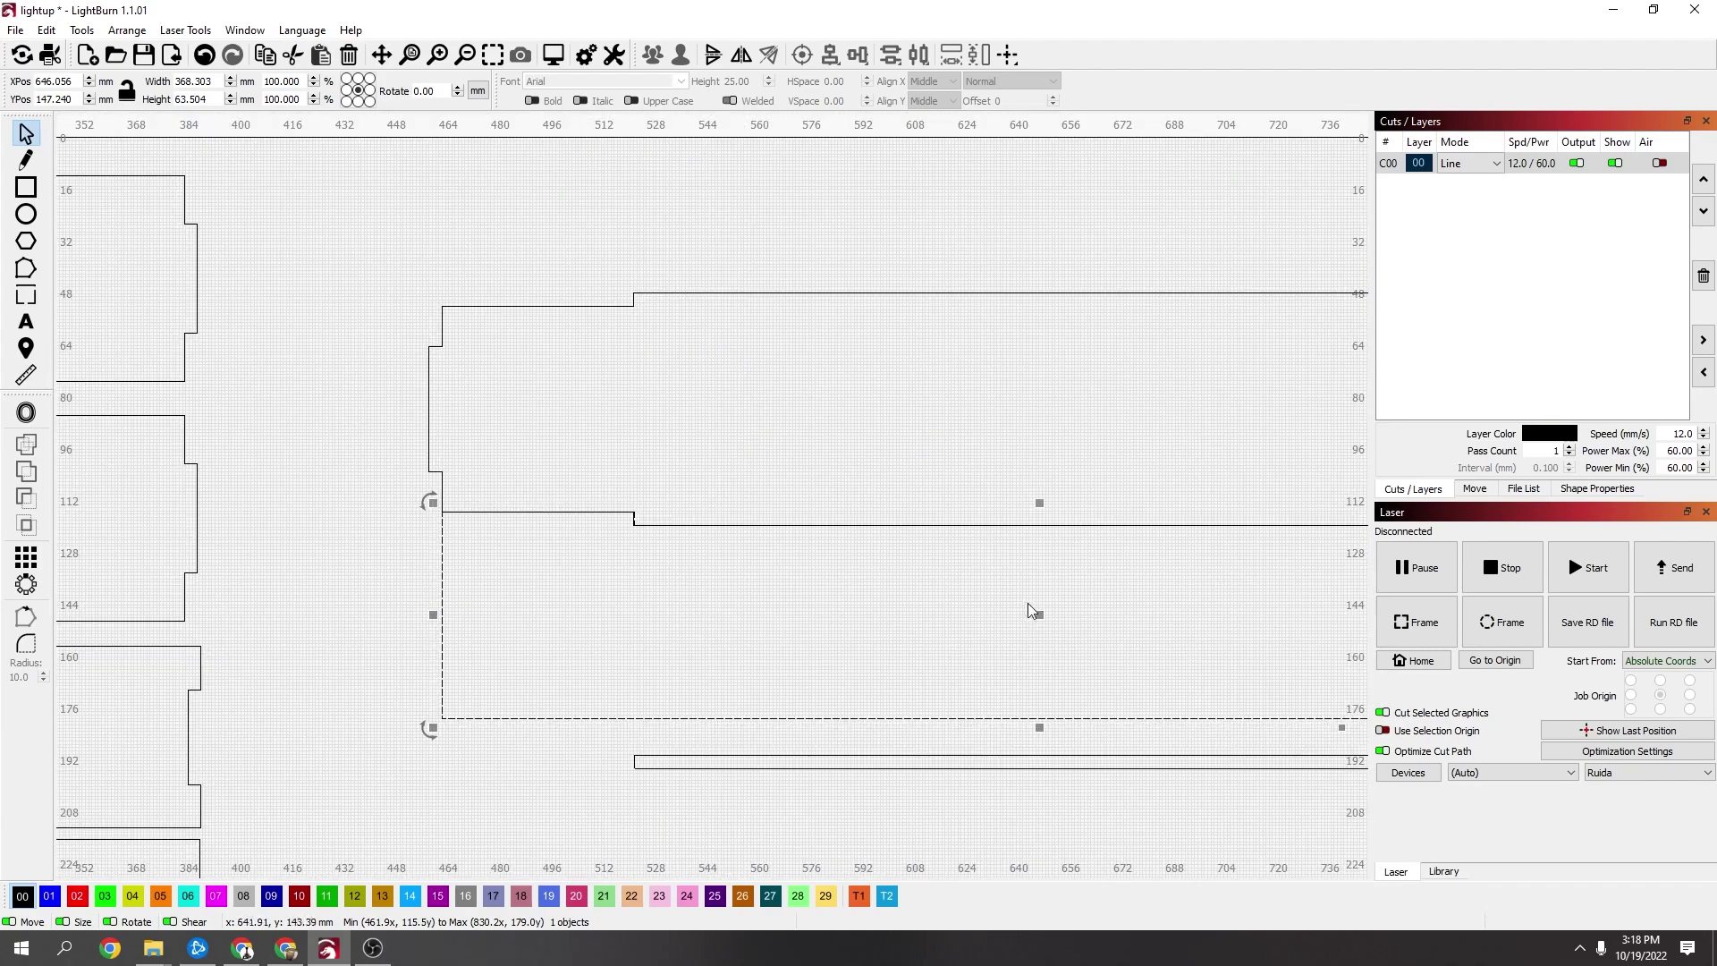
scroll(978, 483, down, 1)
scroll(1100, 433, up, 6)
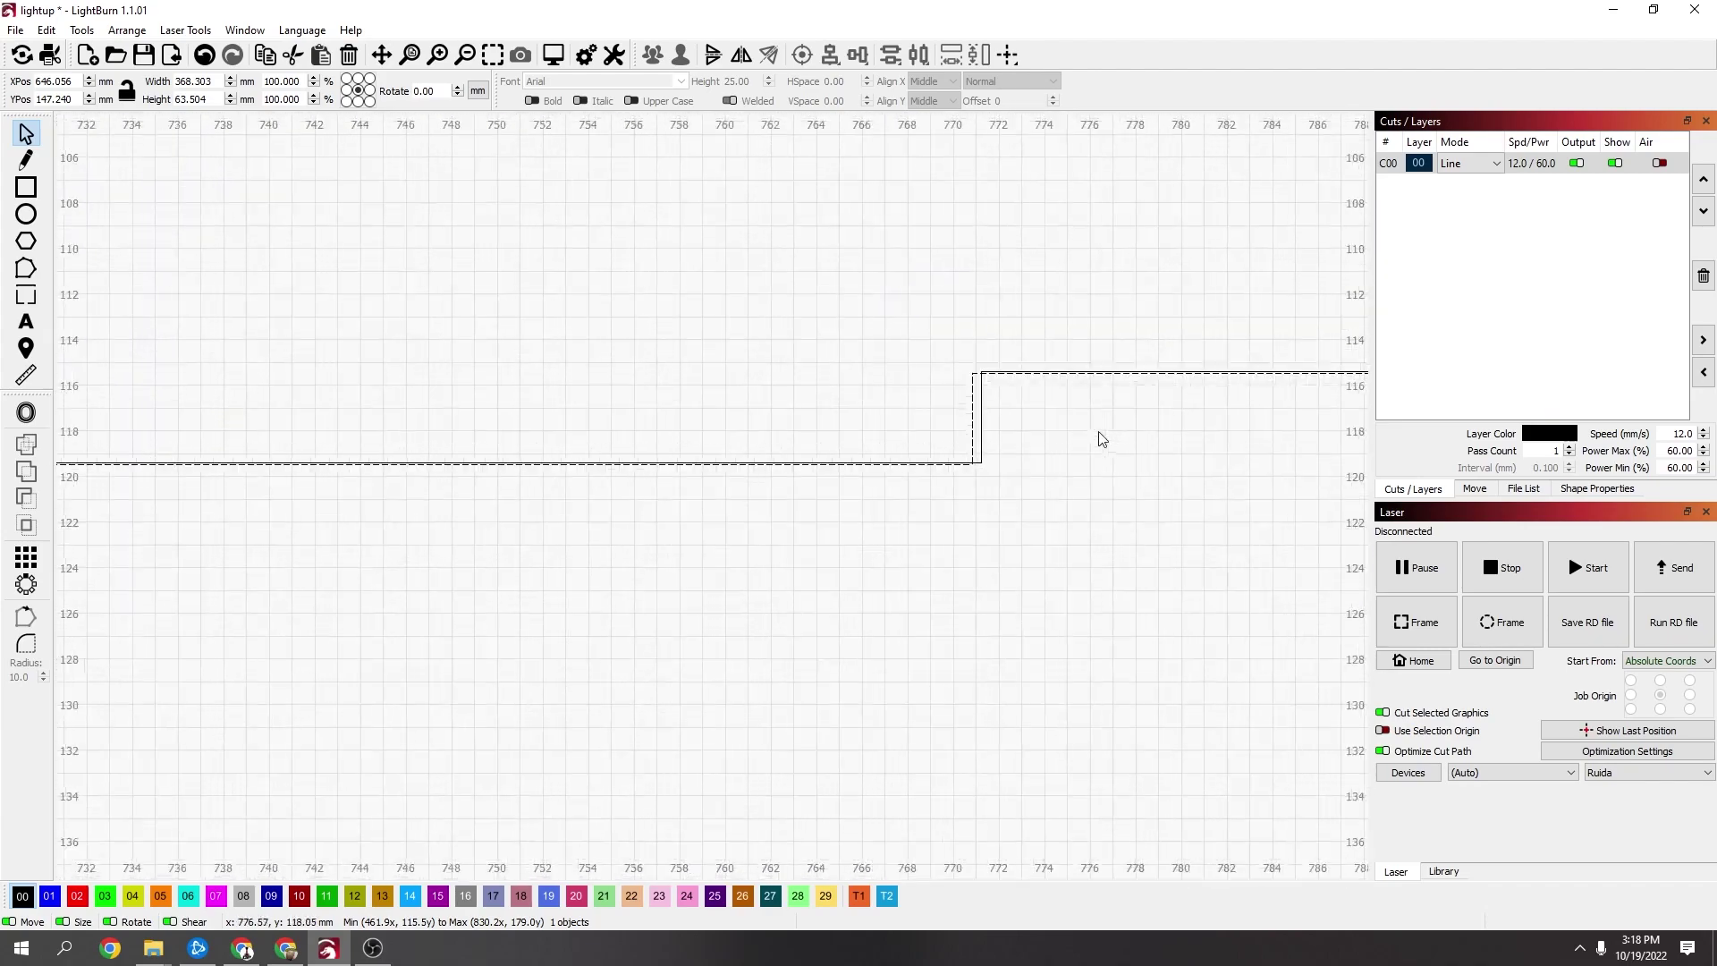
scroll(877, 487, down, 7)
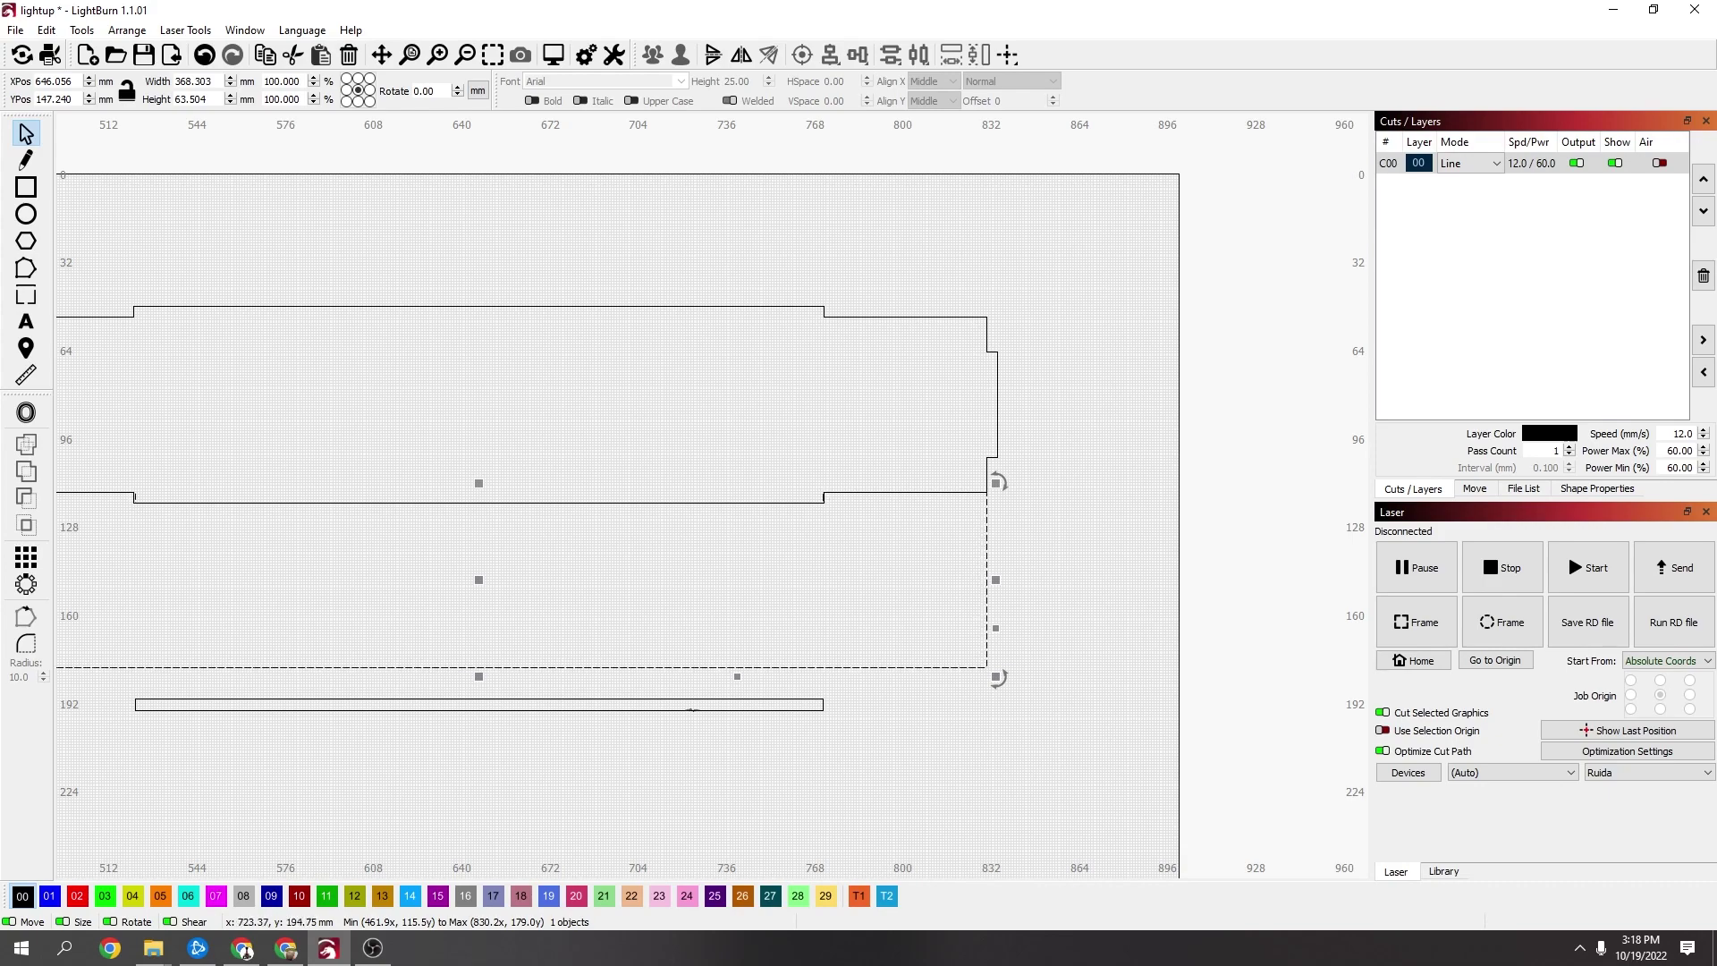
Bottom-align the panel with the lower strip, weld them, and move it near the bed's top
shift+click(691, 711)
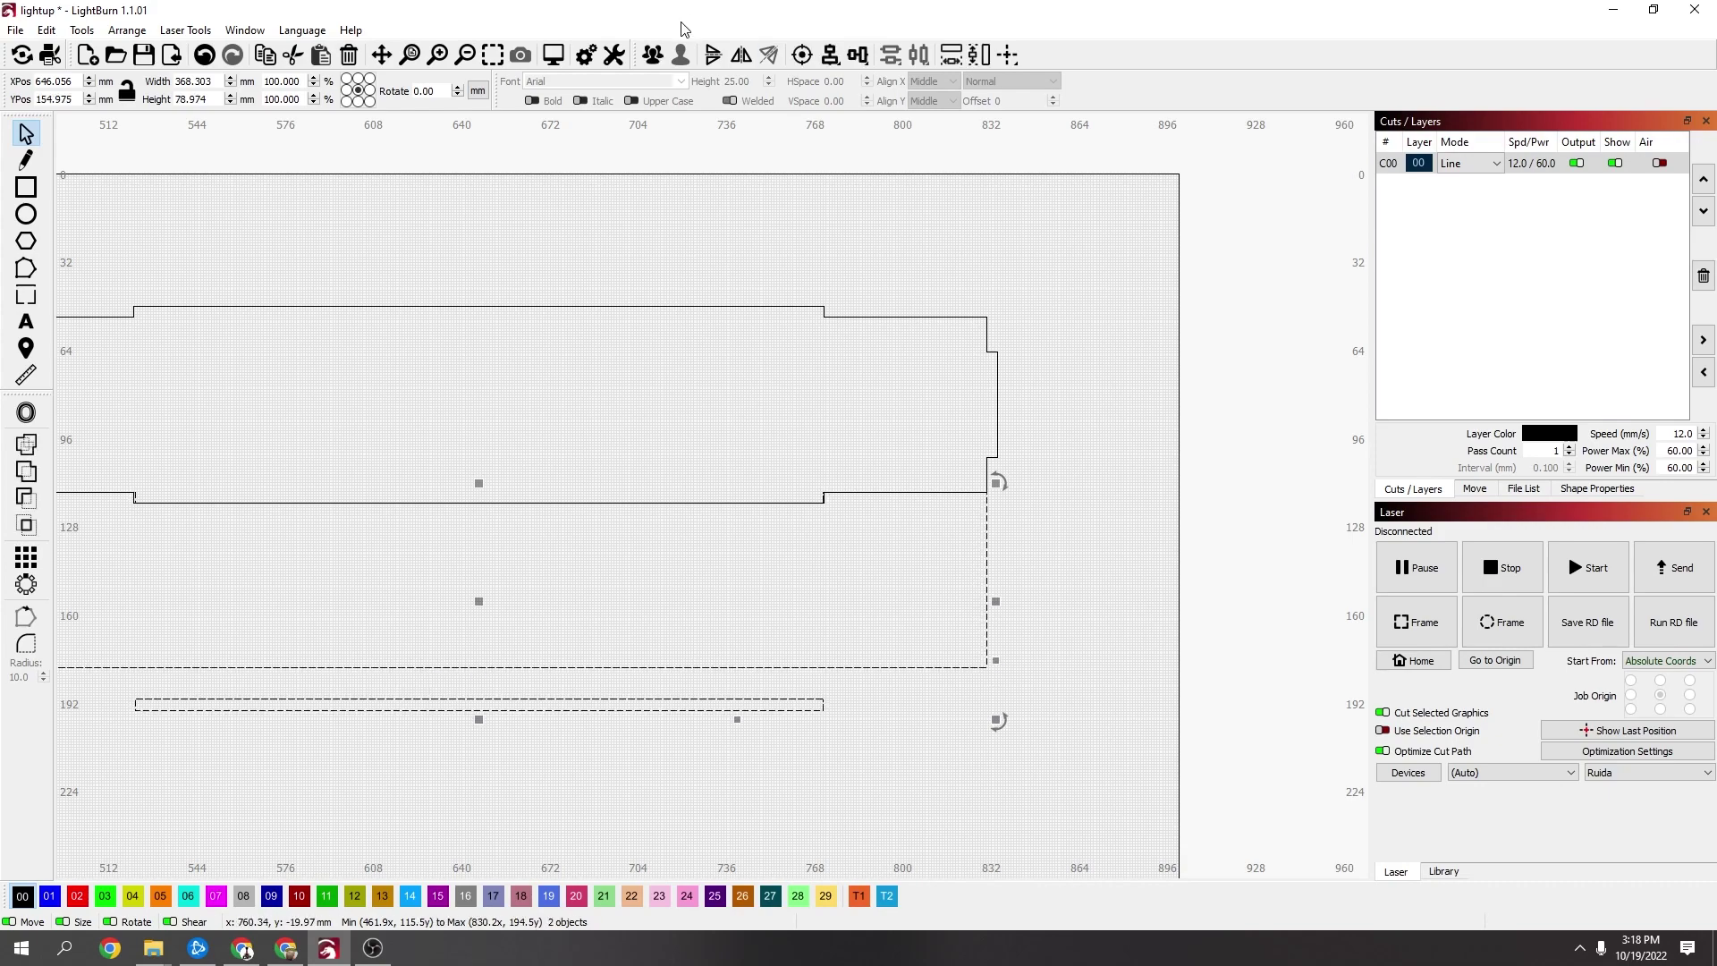
click(857, 59)
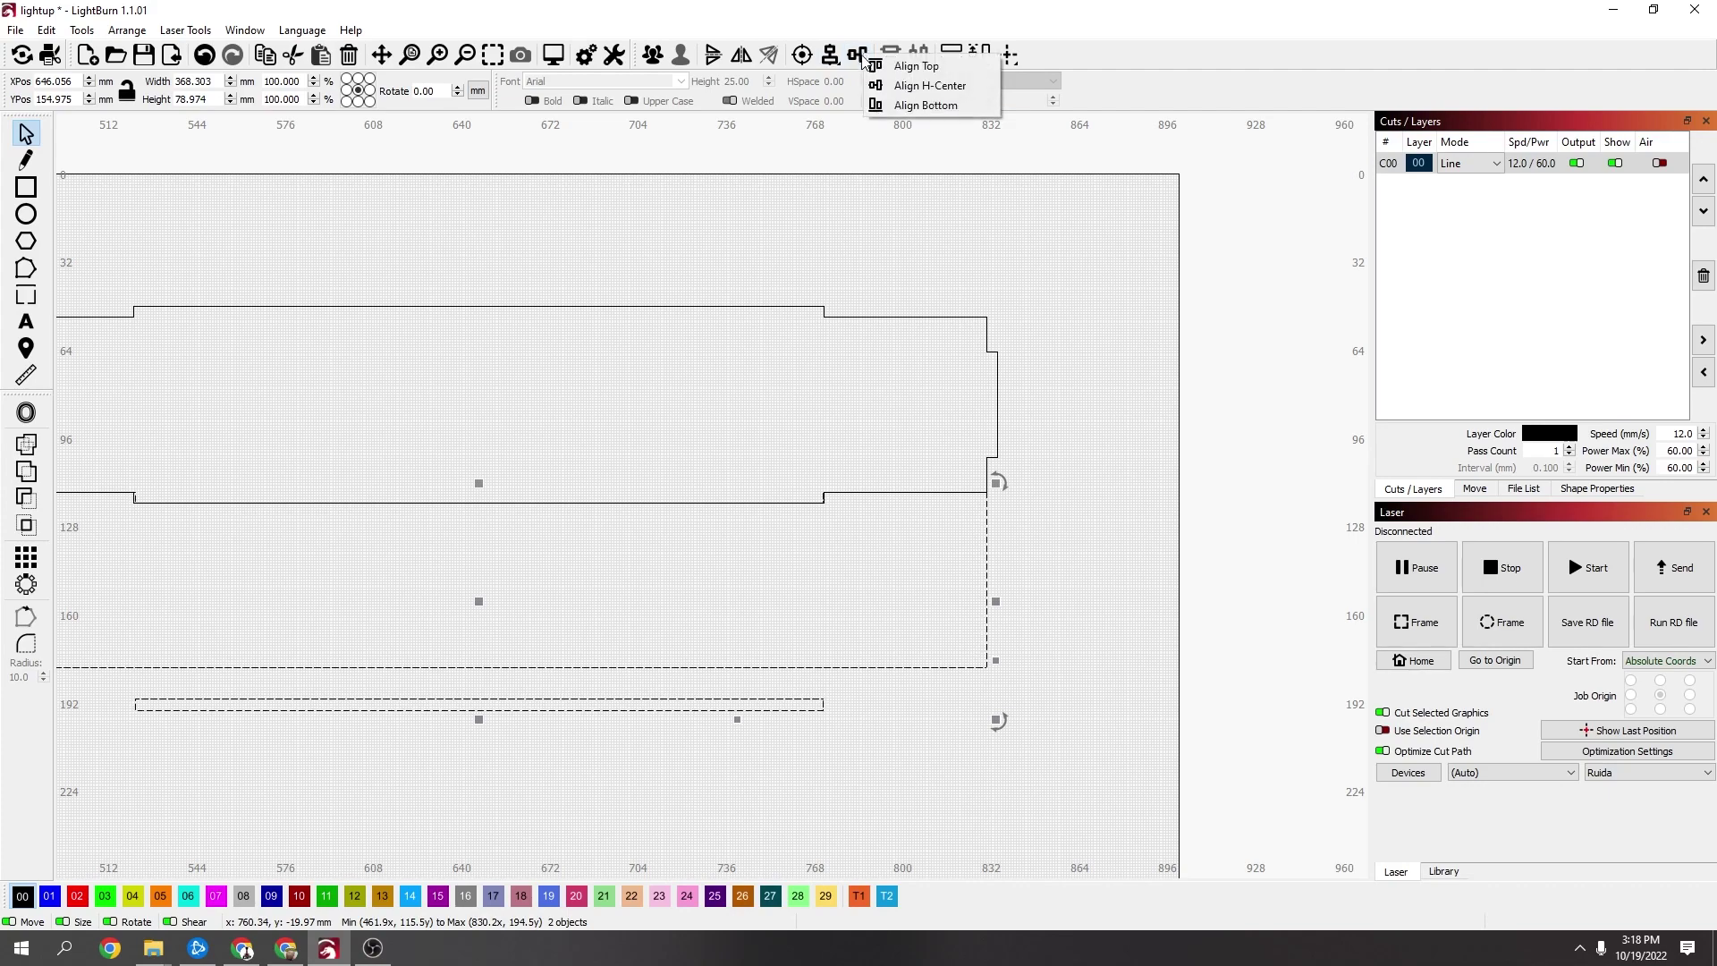
click(909, 106)
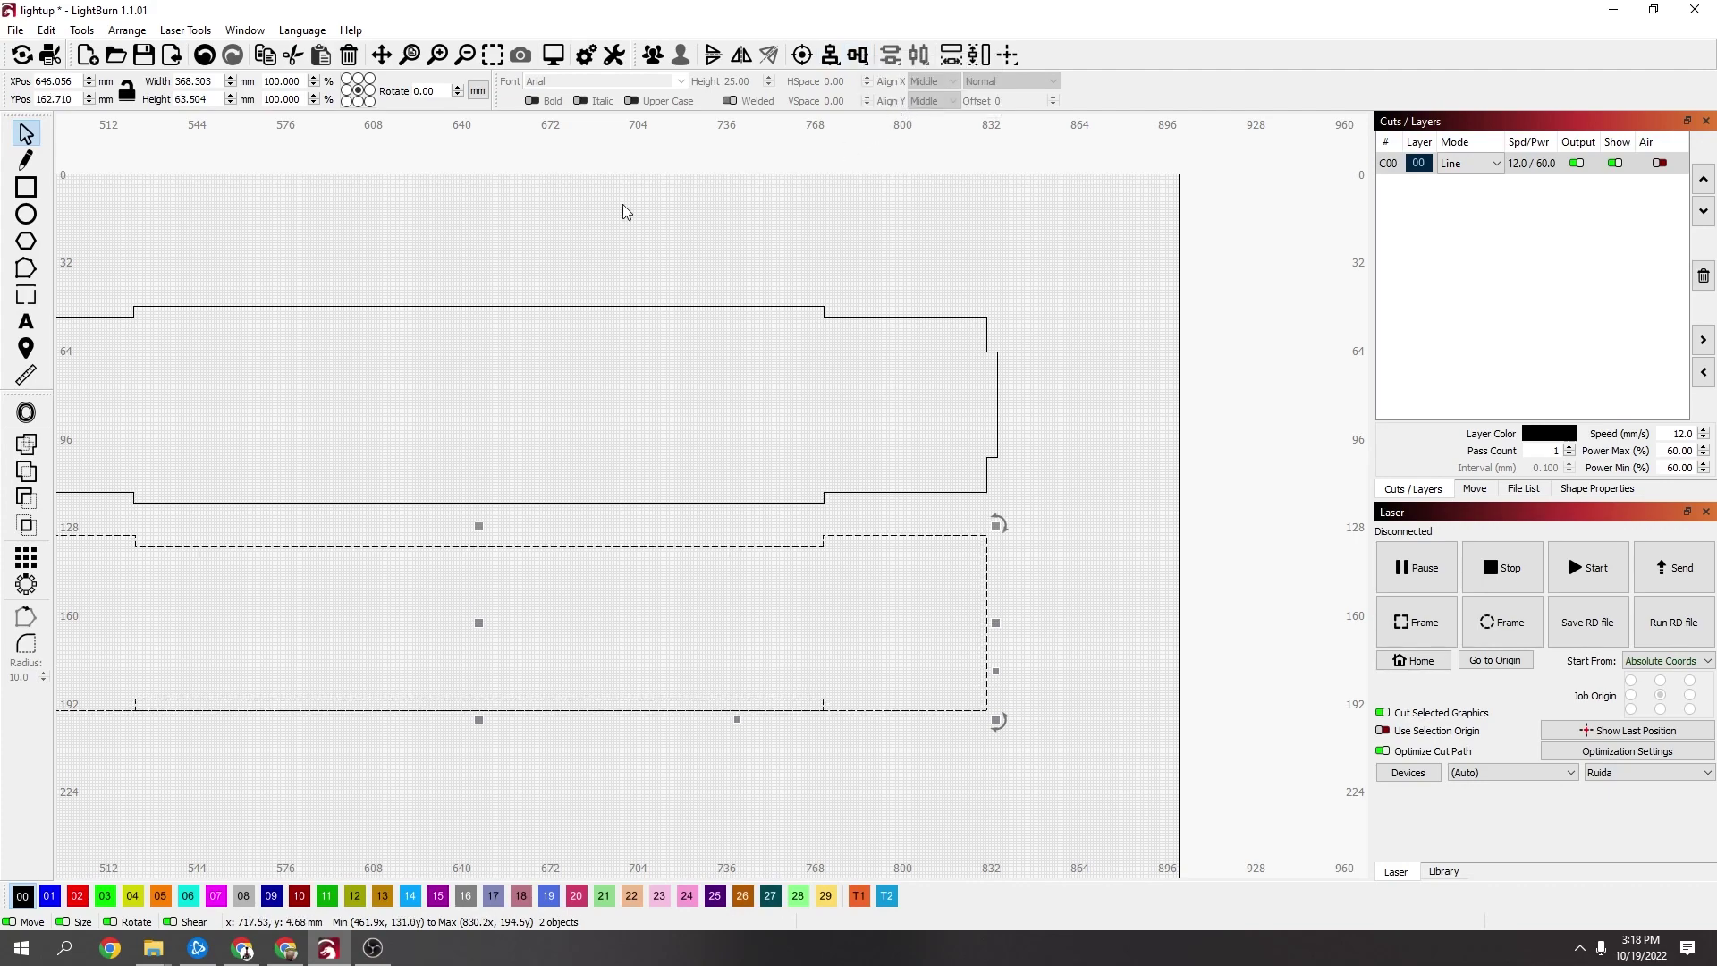
click(28, 450)
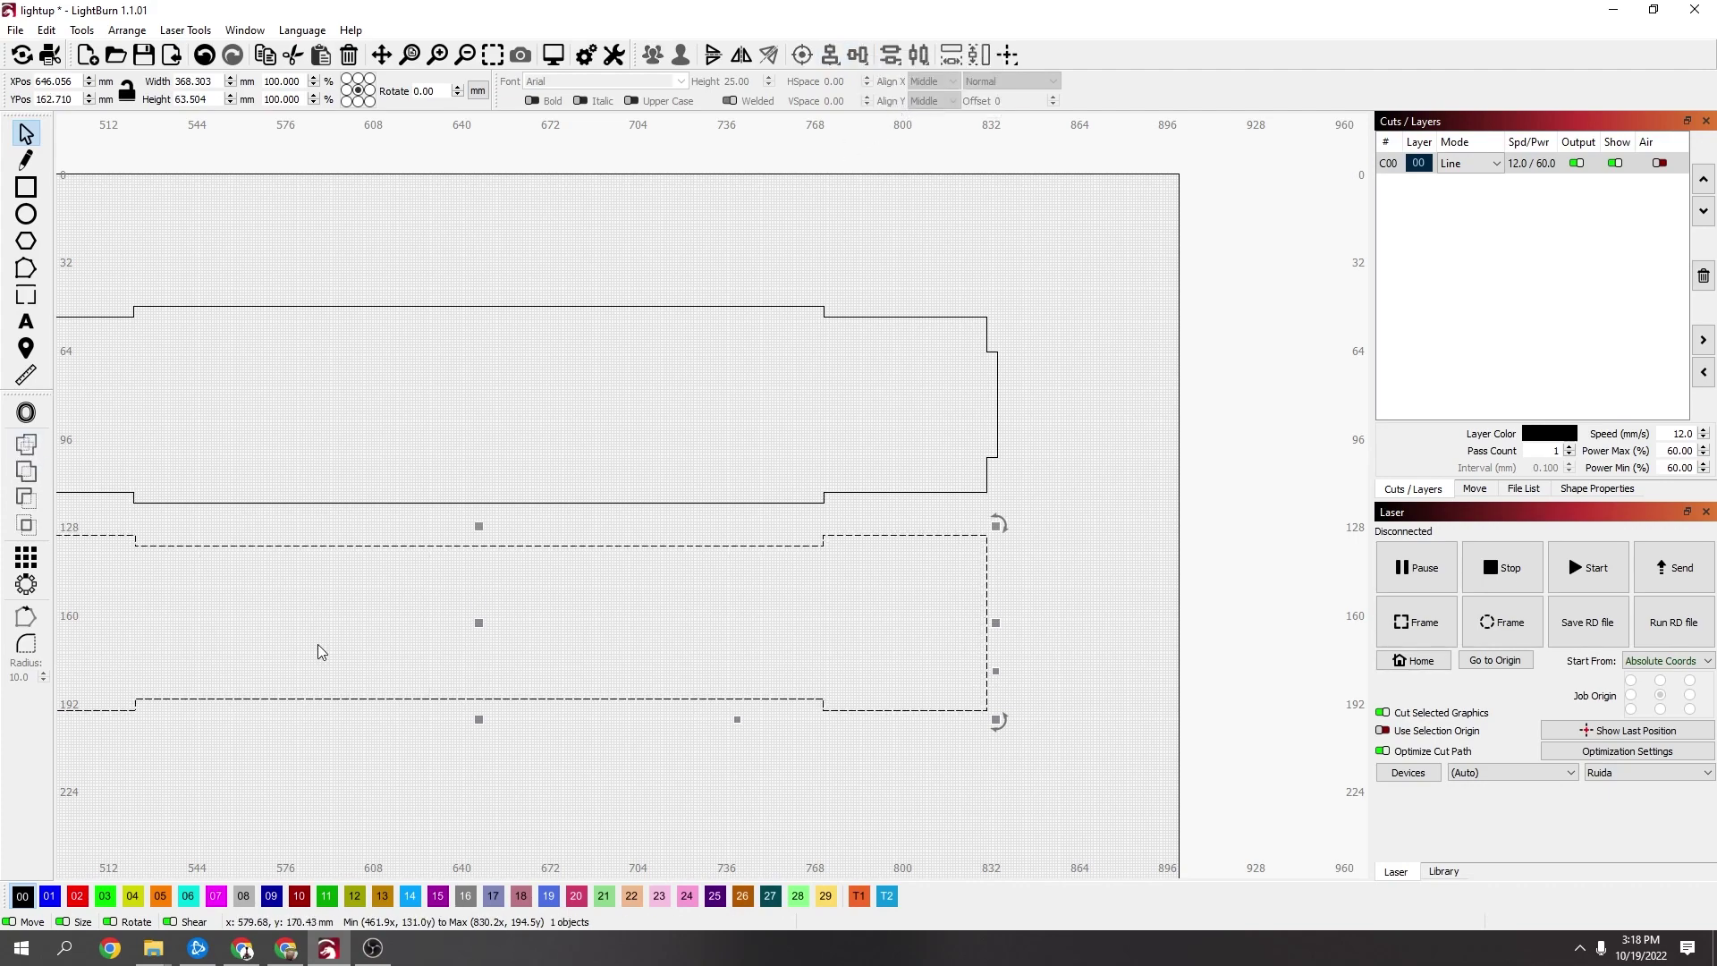
scroll(348, 650, down, 3)
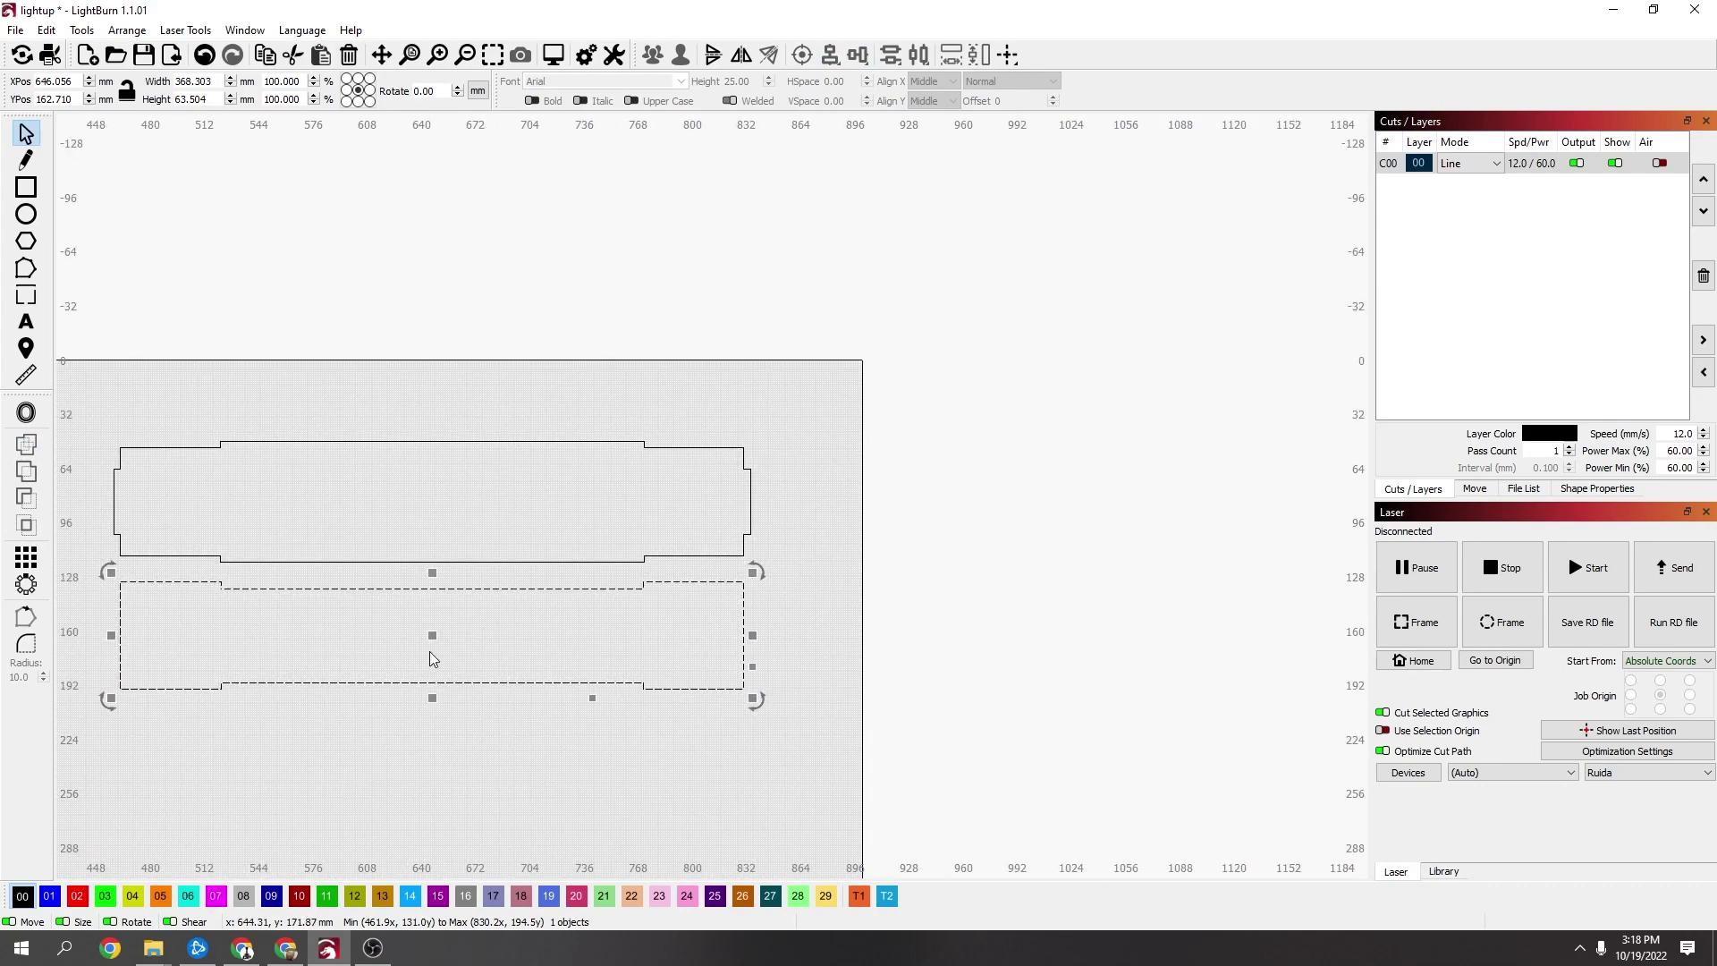
drag(432, 634, 479, 391)
scroll(337, 594, down, 2)
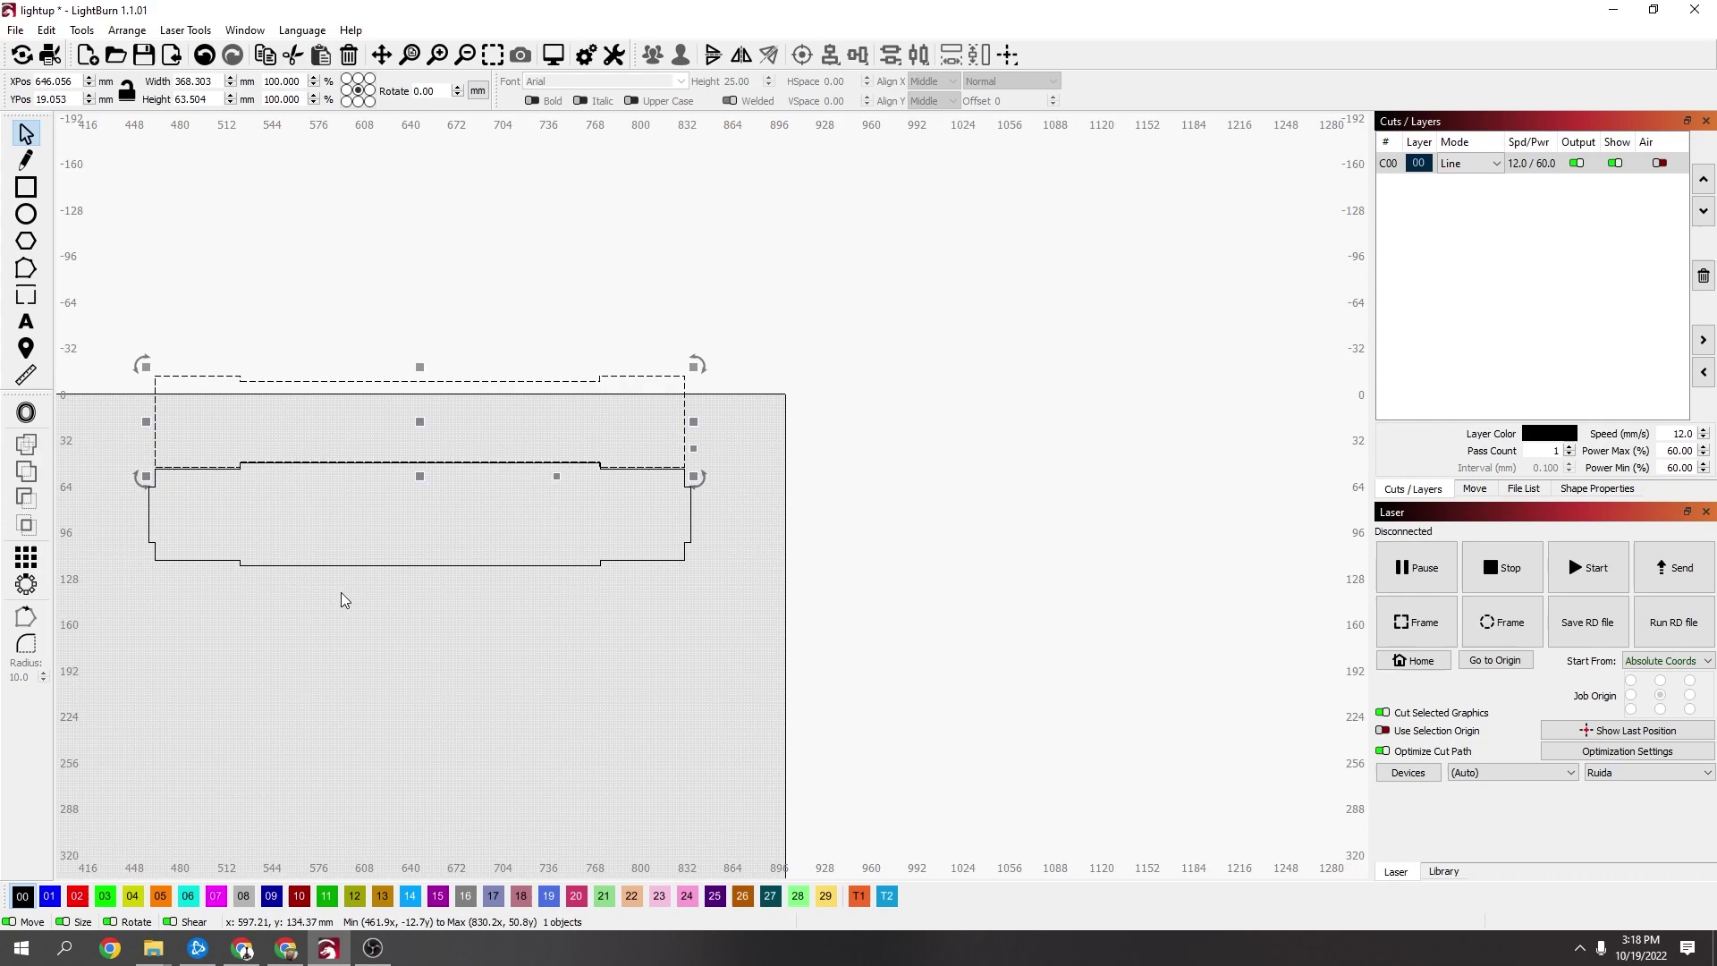
Move both right-hand panels down beside the layout and place the lower panel above the other
drag(296, 630, 1048, 571)
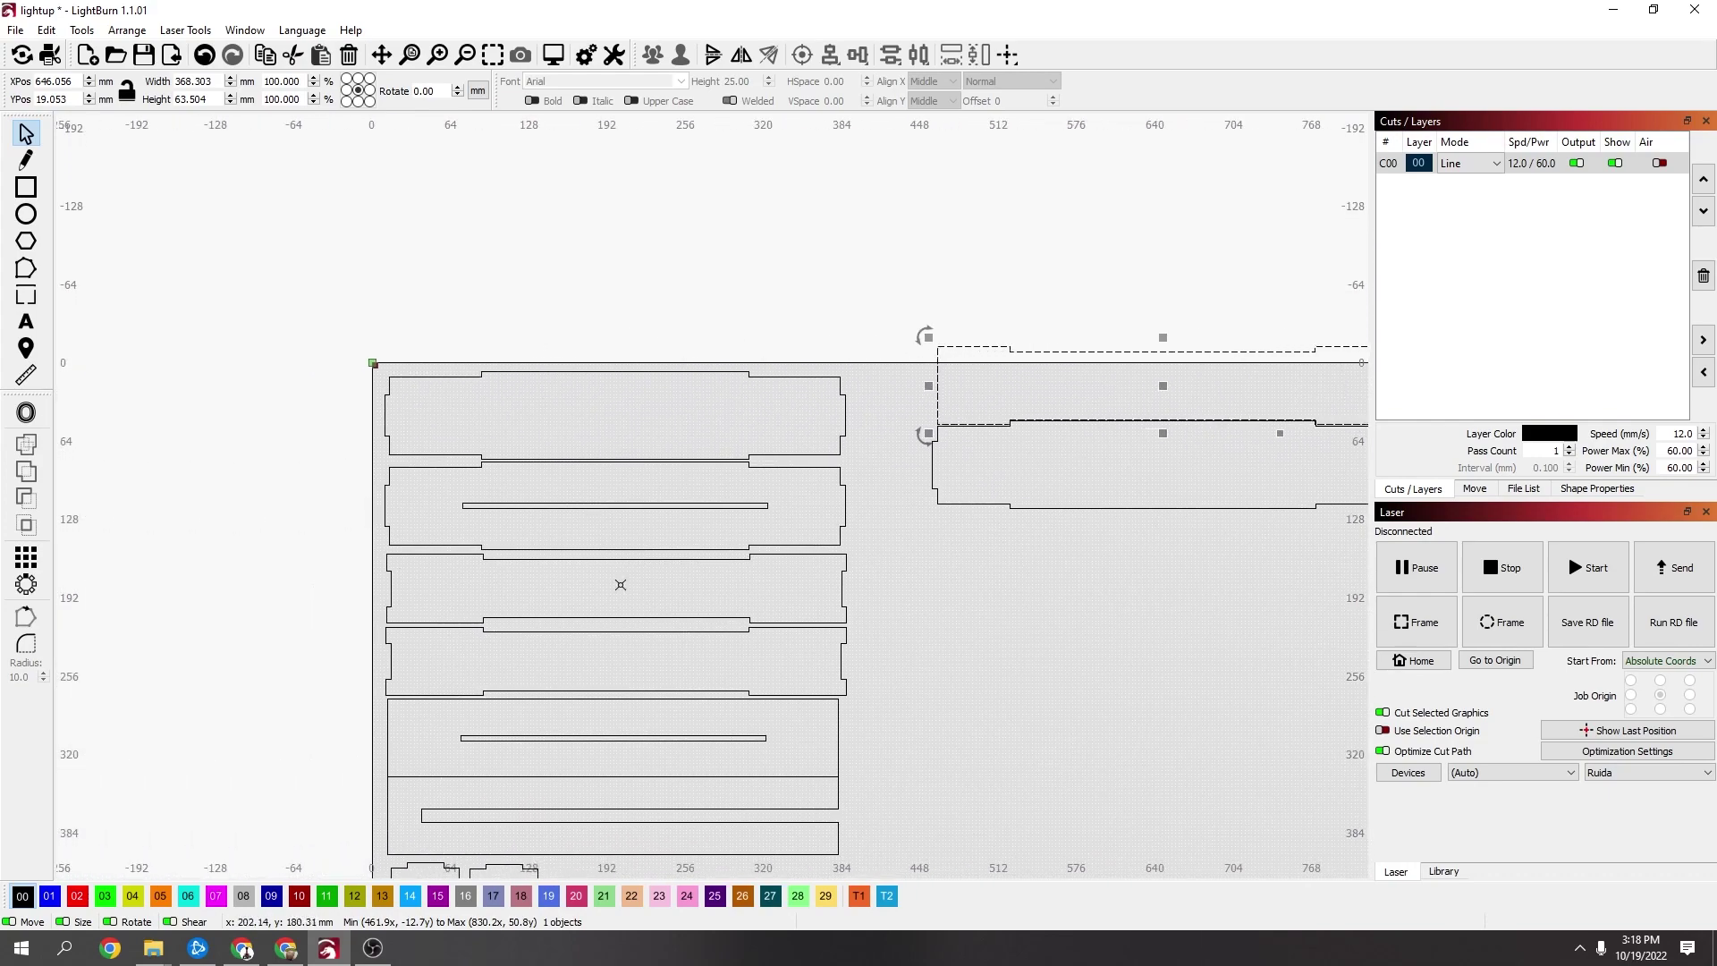
scroll(621, 585, down, 2)
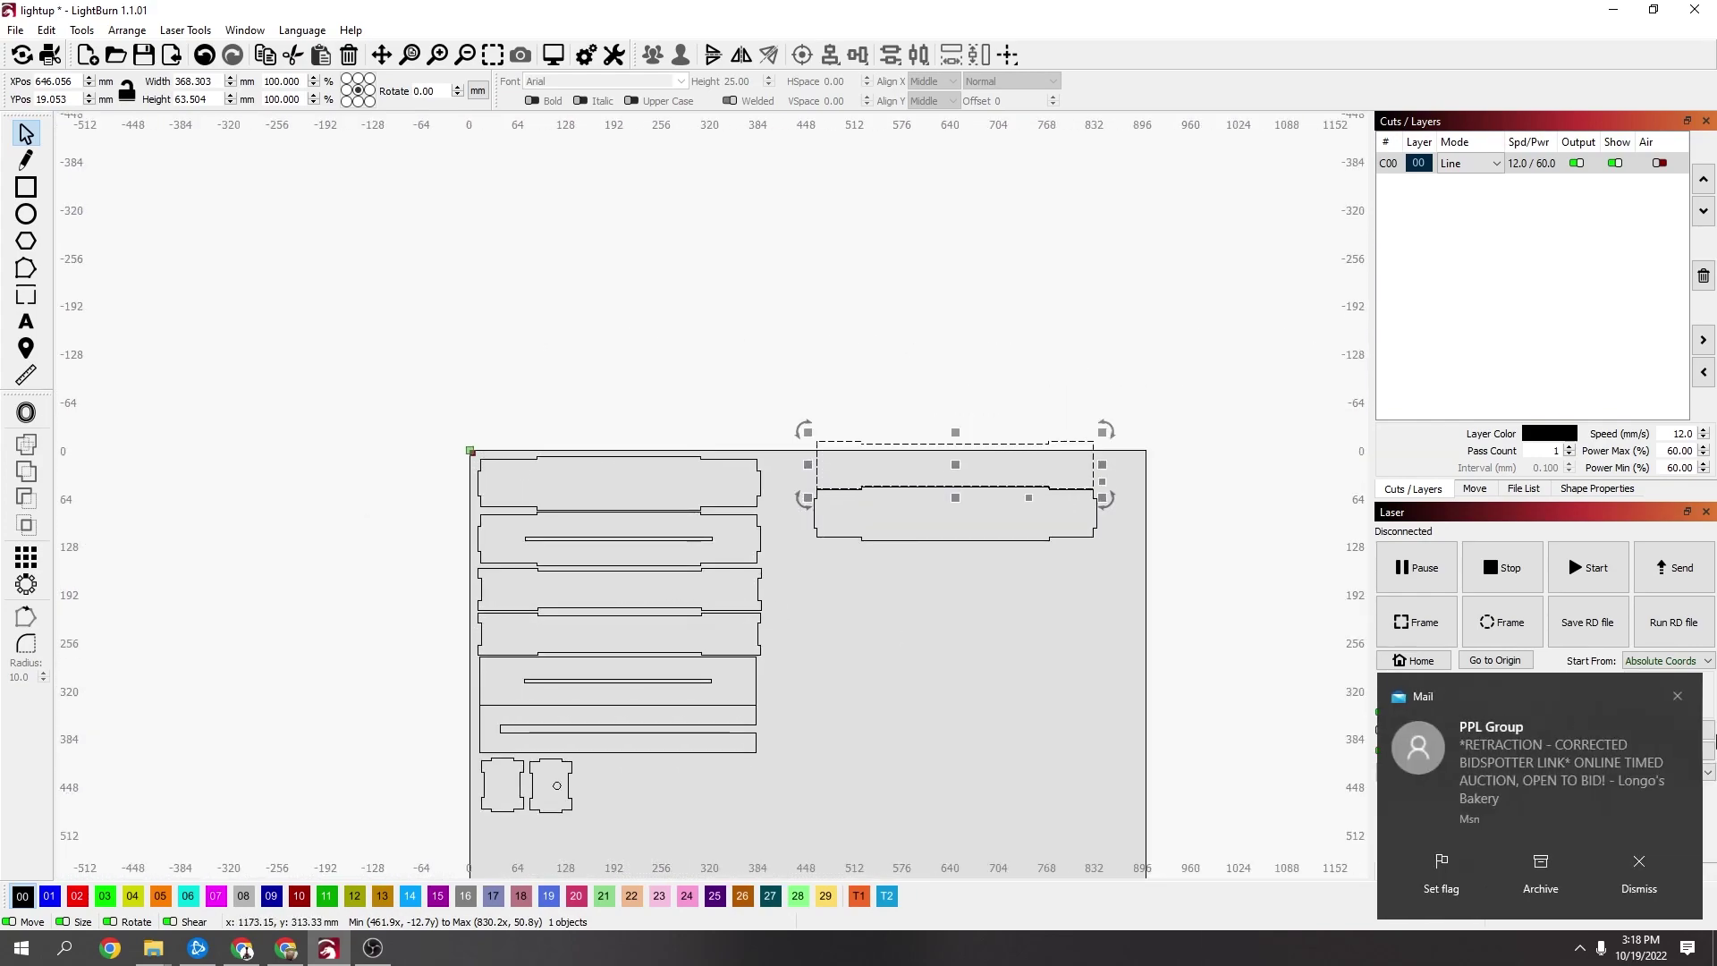
click(1678, 696)
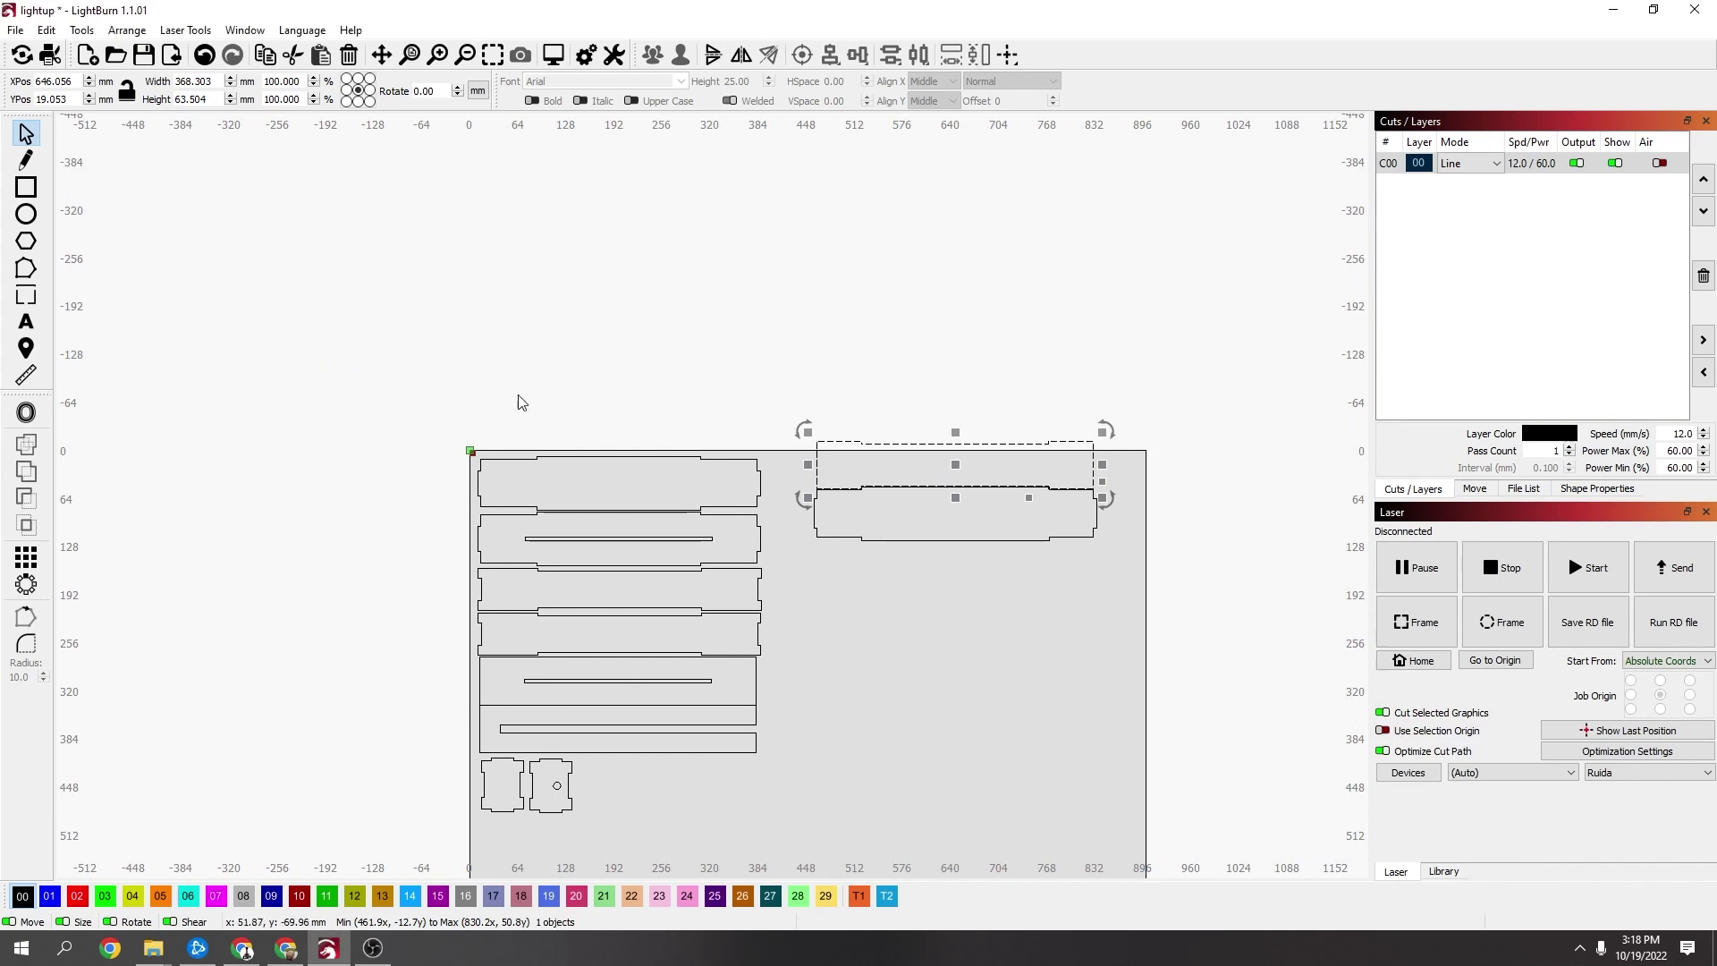
drag(1129, 389, 896, 577)
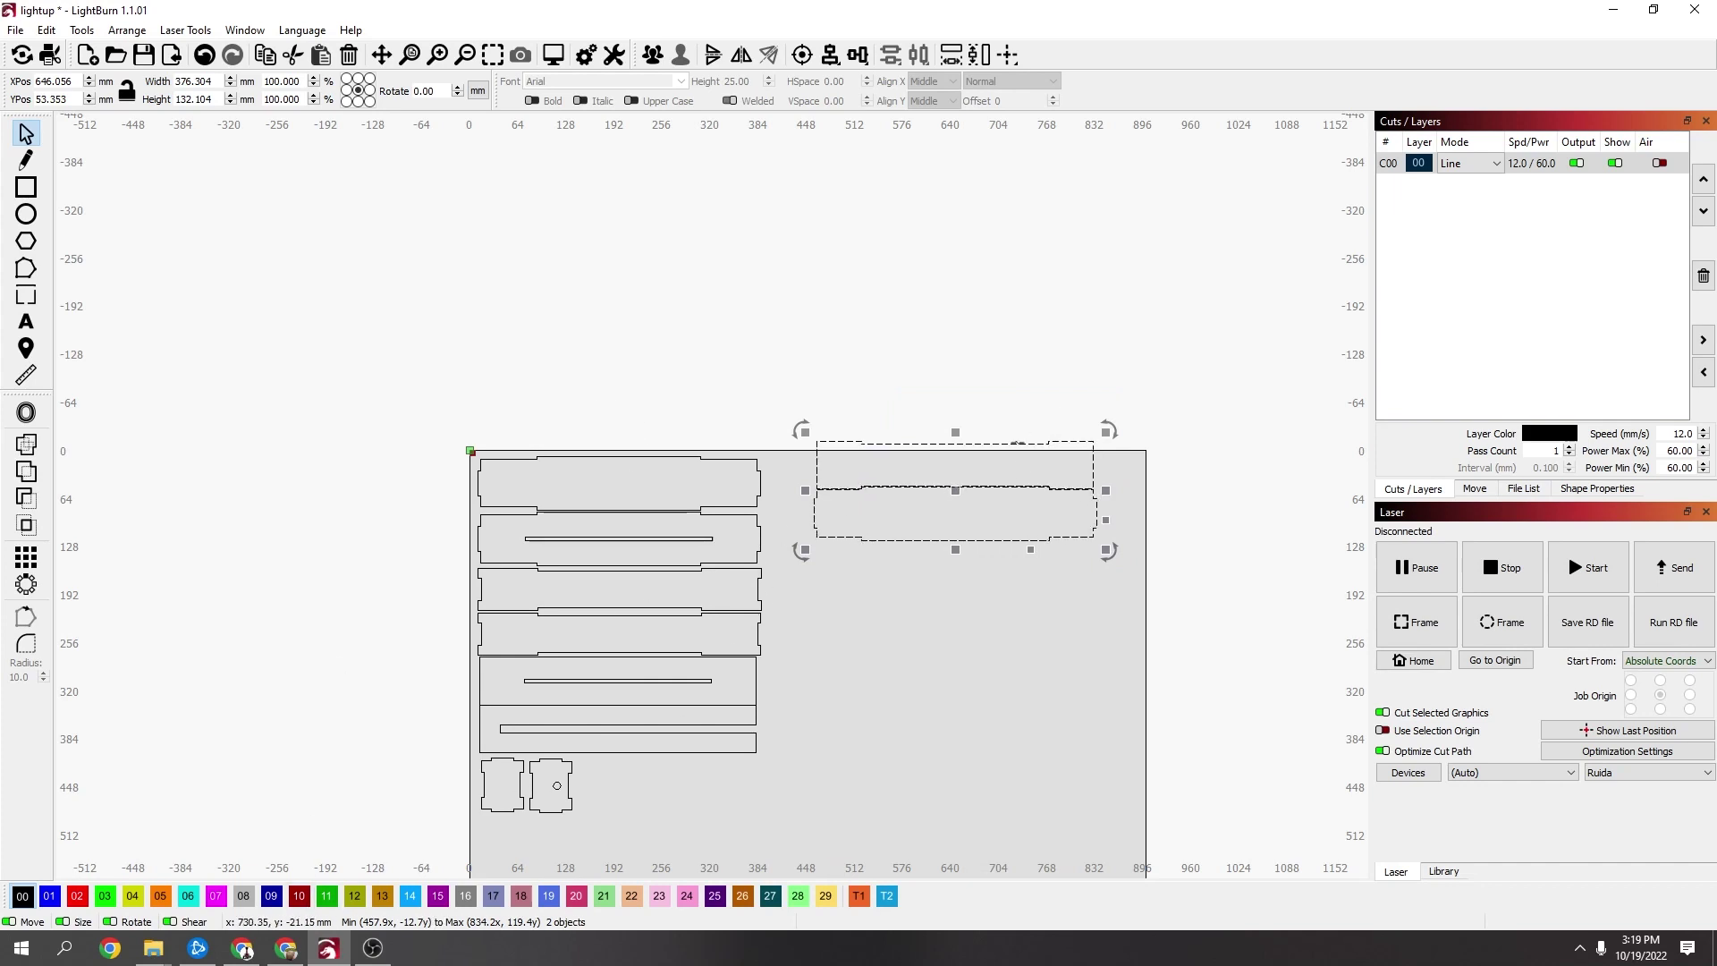
drag(956, 488, 975, 634)
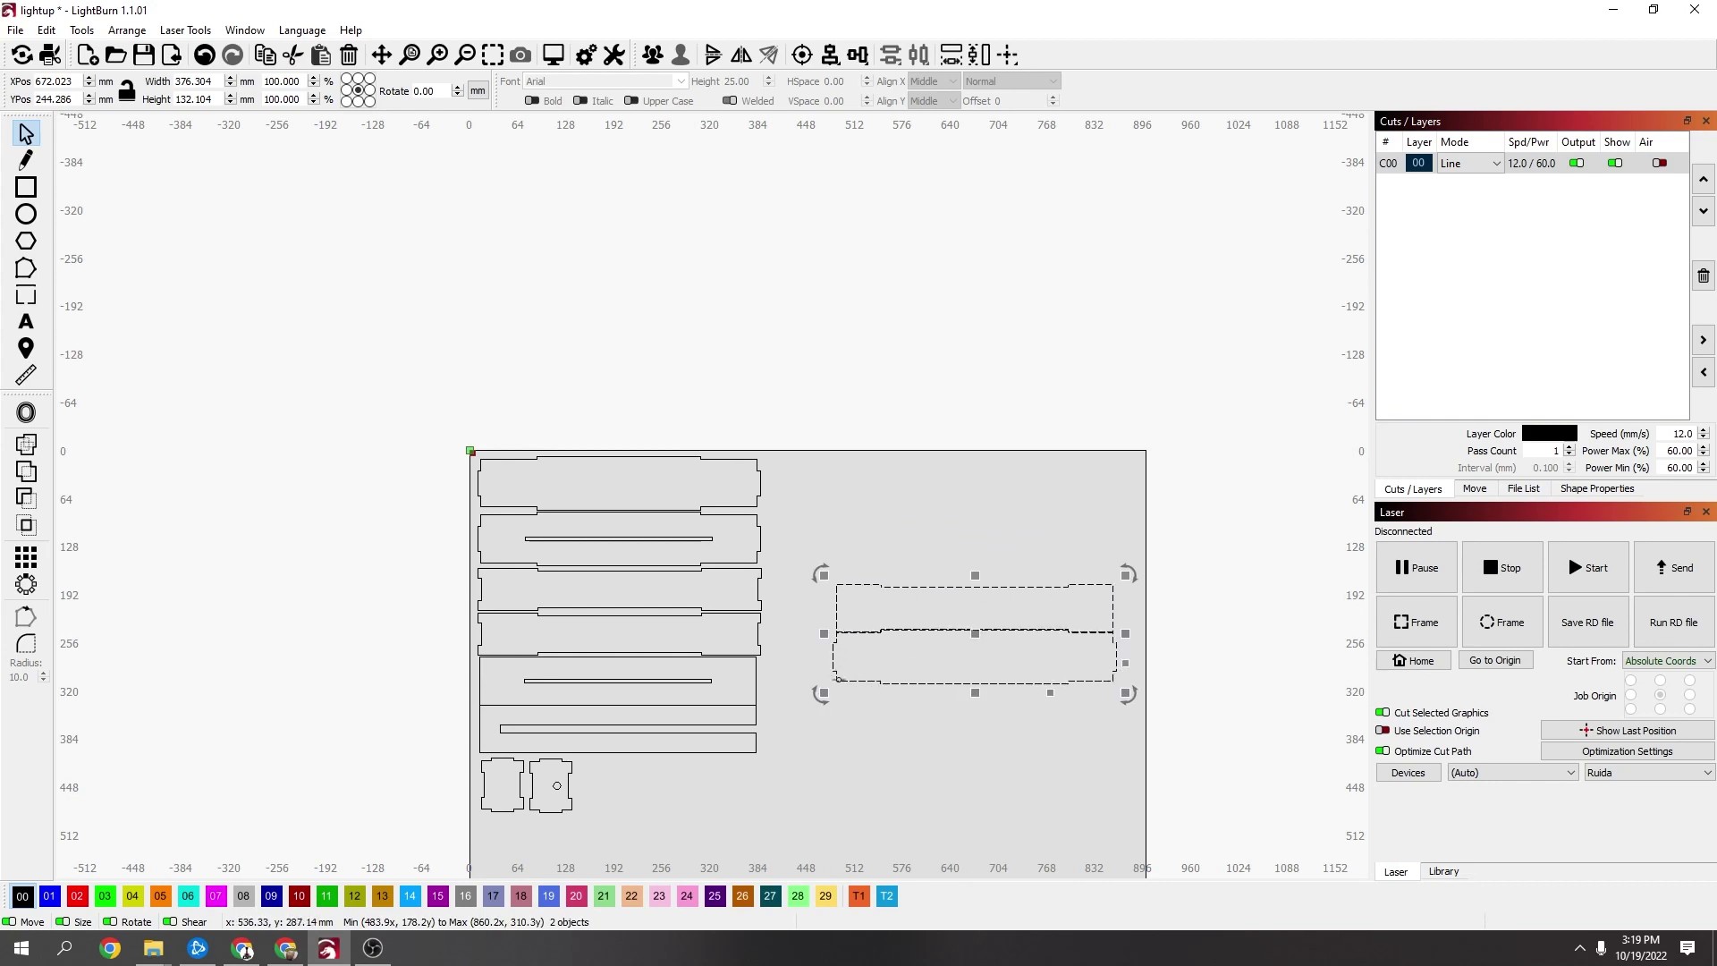
click(975, 677)
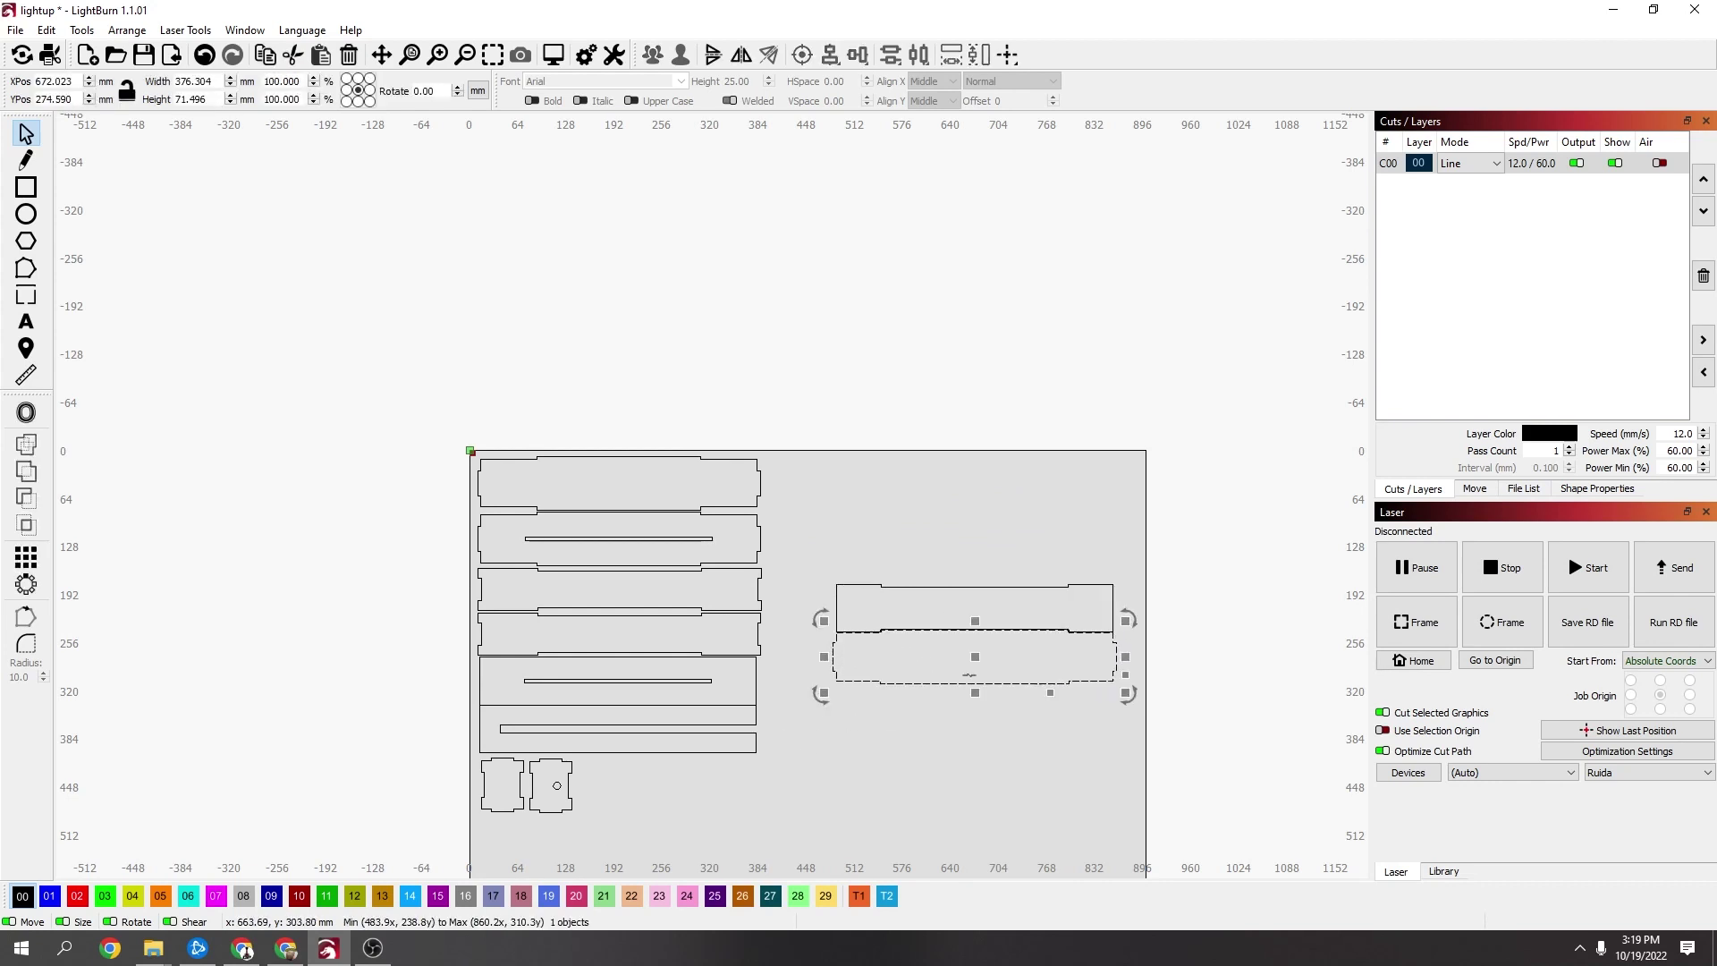
click(971, 671)
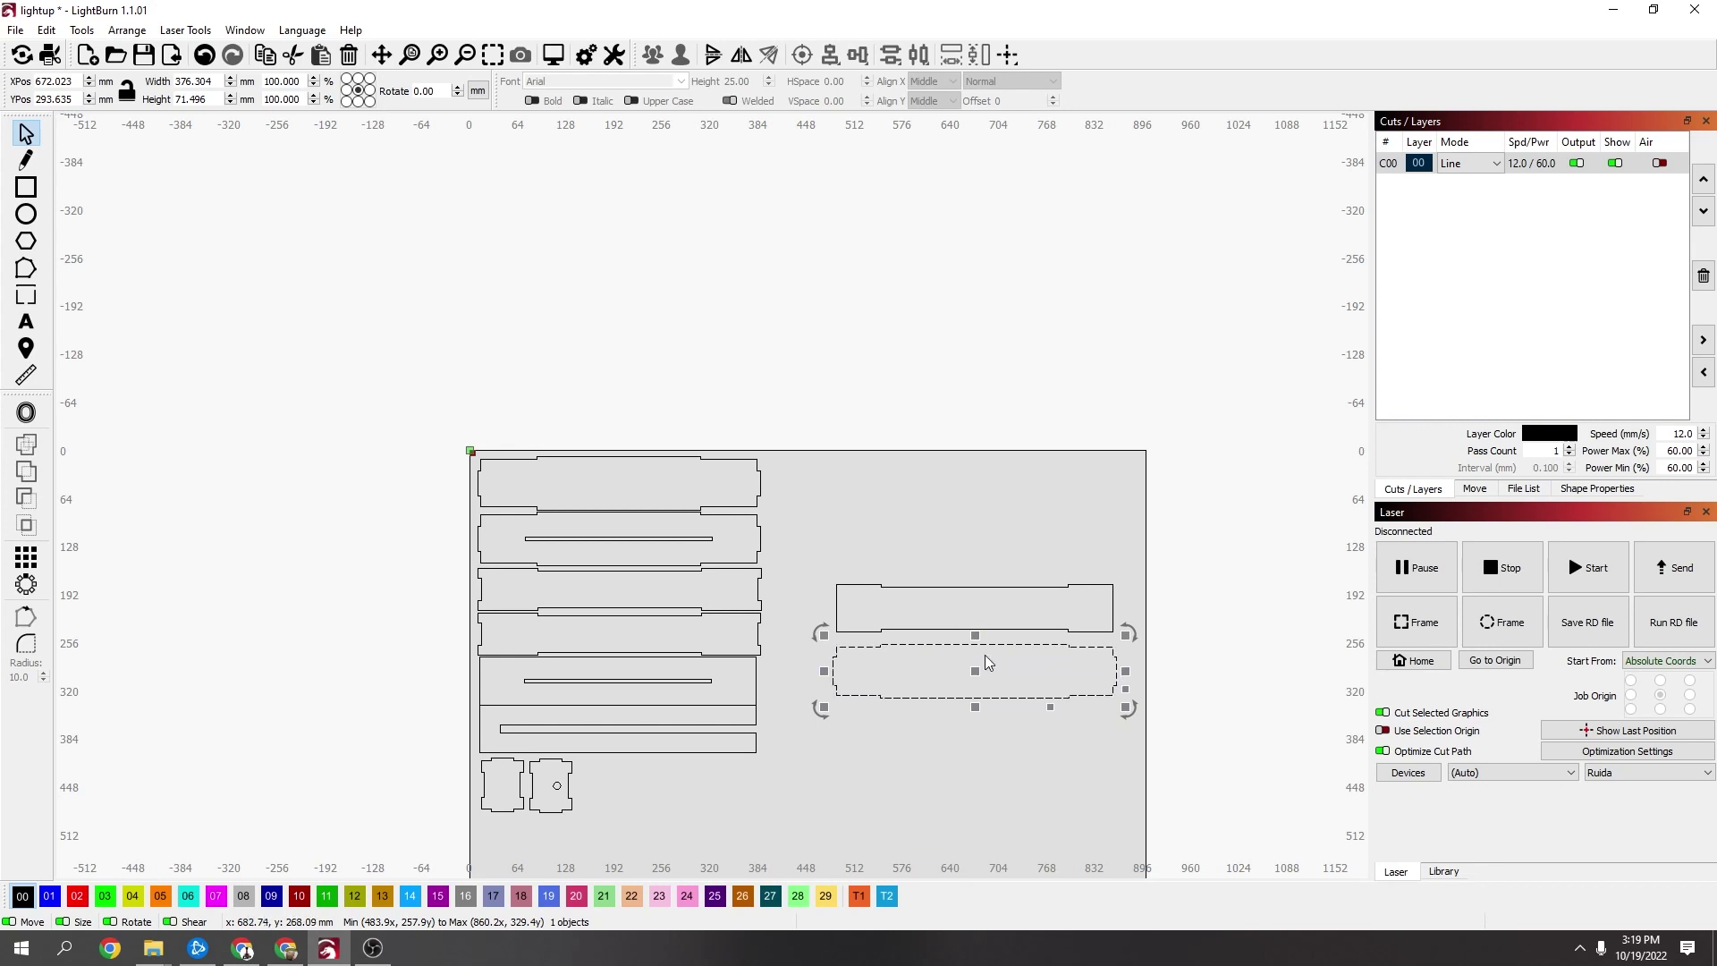
drag(976, 676, 981, 568)
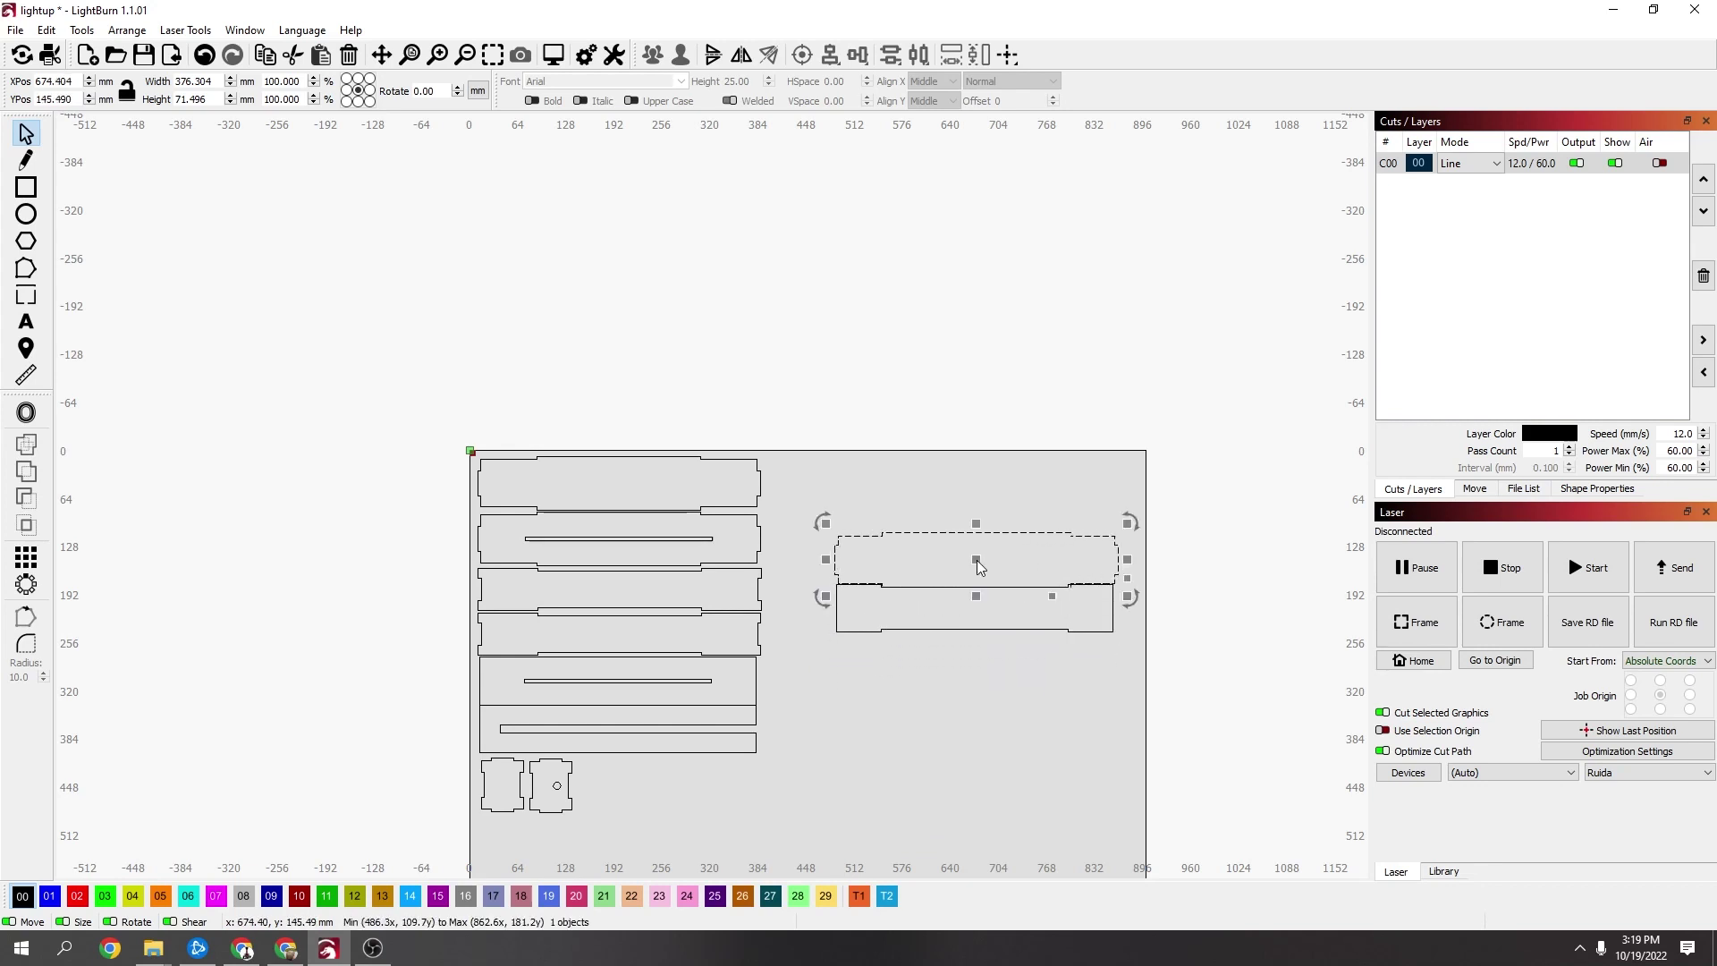